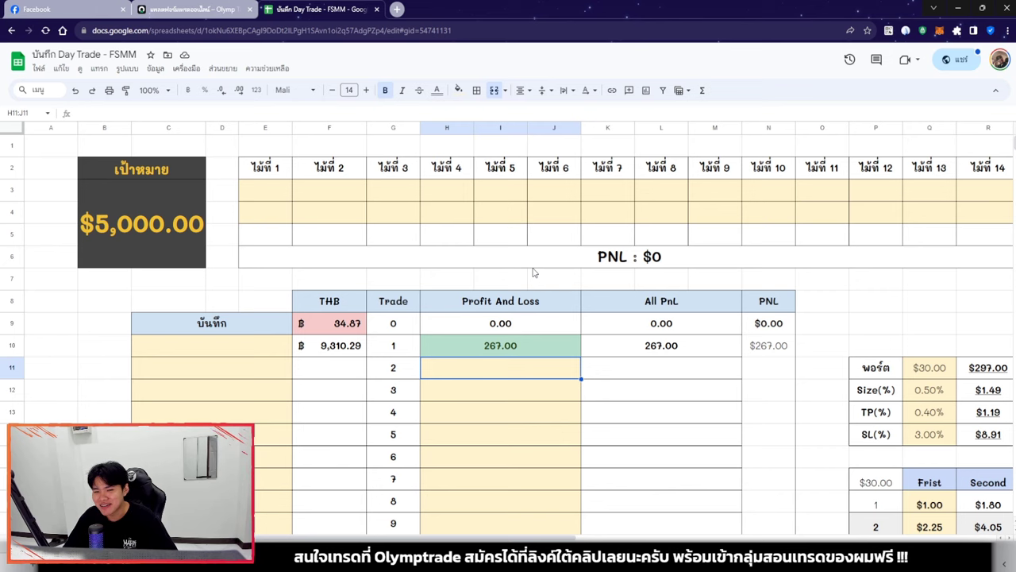
Review the first Profit And Loss entries in the Day Trade log and the past trade results on the neighbouring sheet.
{"action": "scroll", "coordinate": [534, 272], "scroll_direction": "down", "scroll_amount": 1}
{"action": "scroll", "coordinate": [534, 272], "scroll_direction": "up", "scroll_amount": 1}
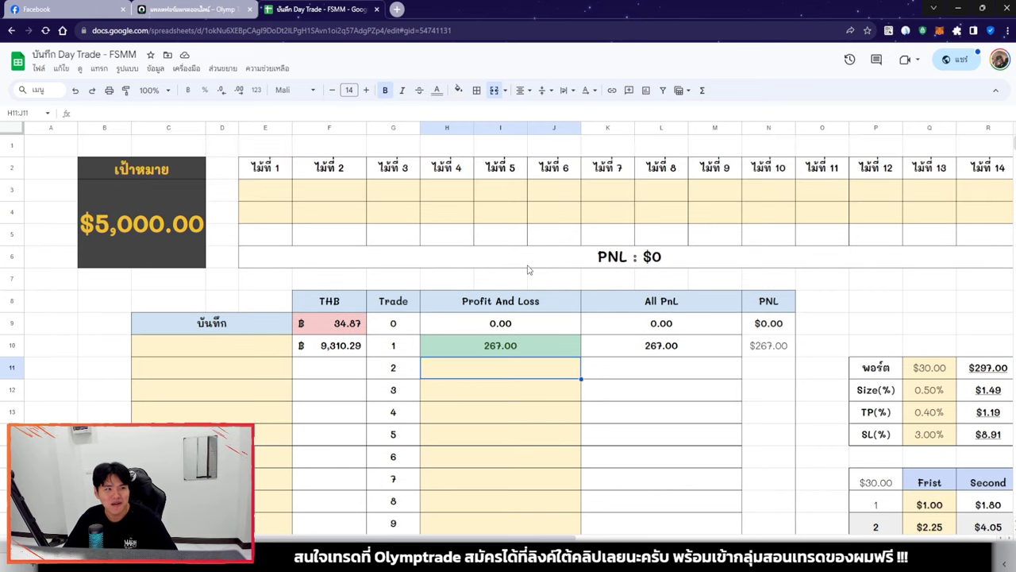
{"action": "scroll", "coordinate": [524, 270], "scroll_direction": "down", "scroll_amount": 2}
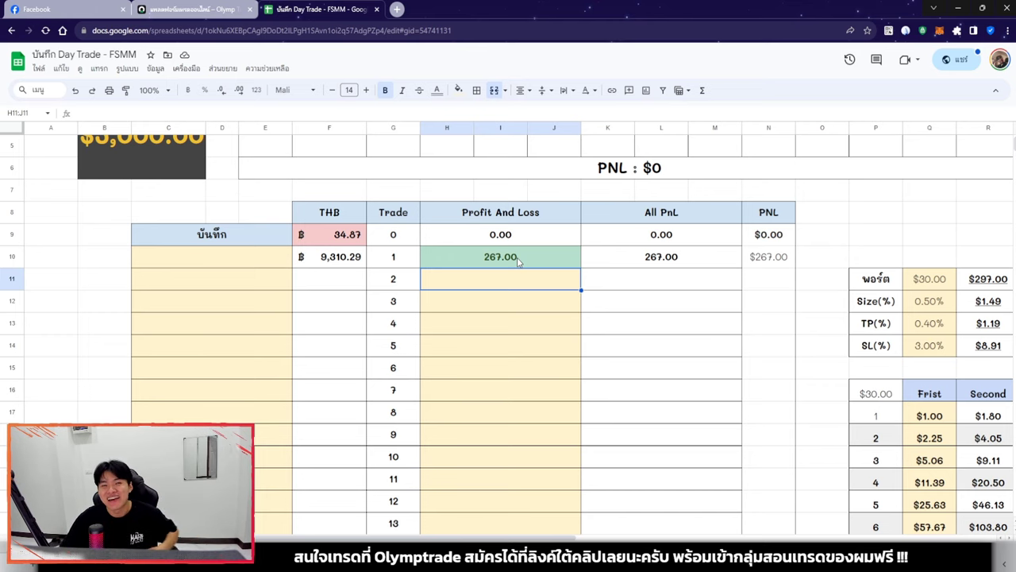
{"action": "left_click", "coordinate": [518, 262]}
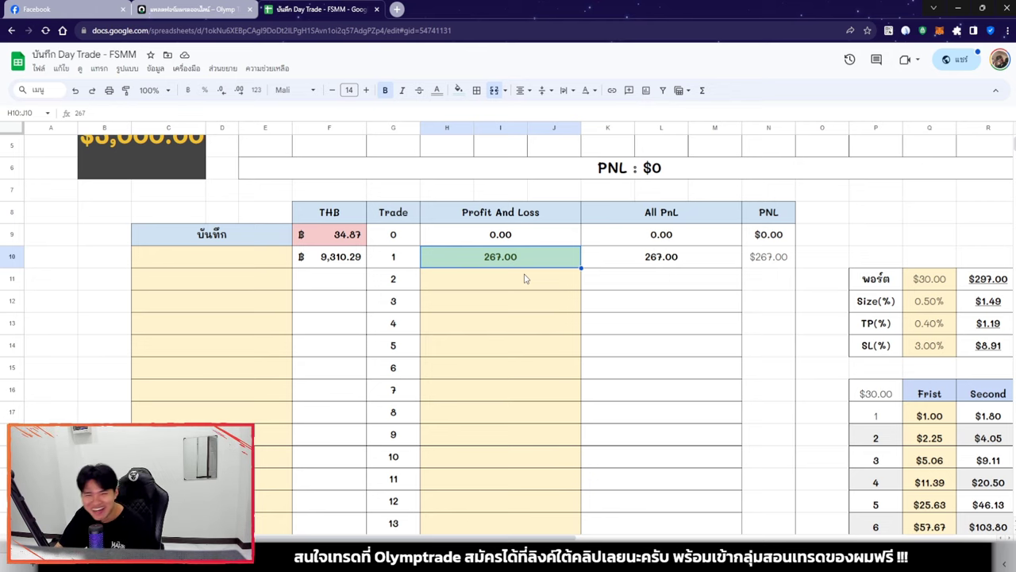
{"action": "left_click", "coordinate": [527, 283]}
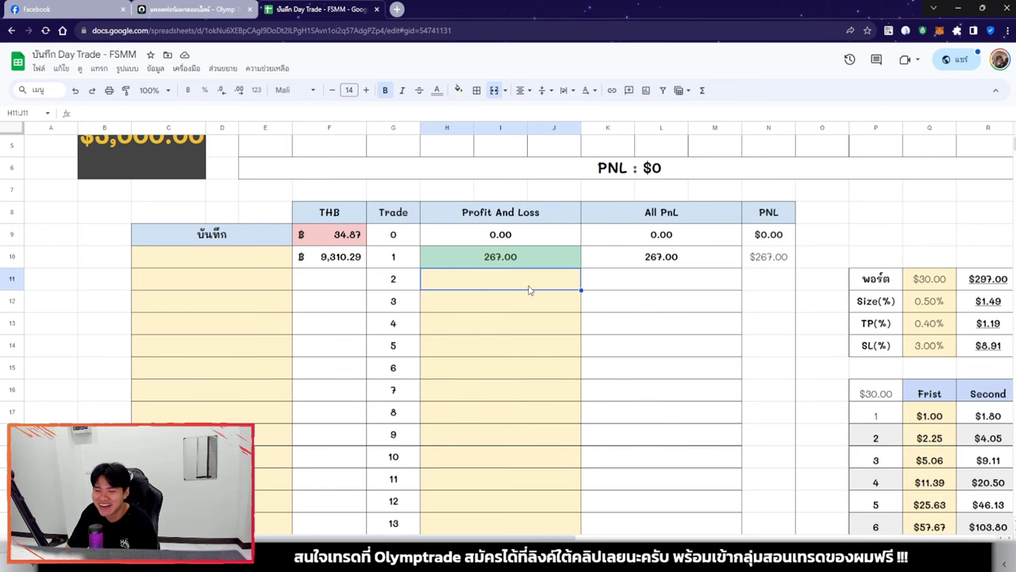
{"action": "scroll", "coordinate": [530, 288], "scroll_direction": "up", "scroll_amount": 2}
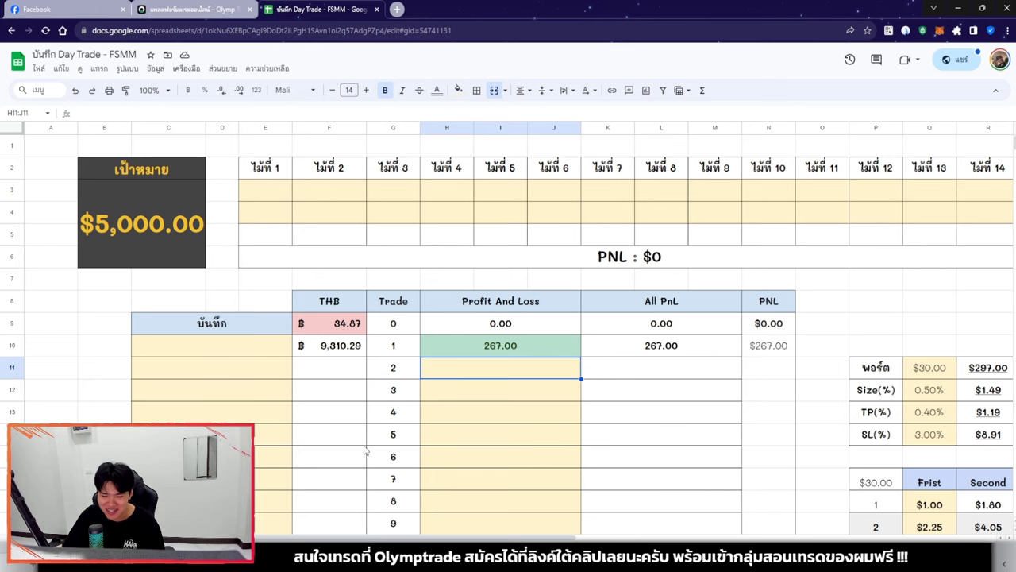
{"action": "key", "text": "ctrl+shift+Page_Down"}
{"action": "scroll", "coordinate": [511, 299], "scroll_direction": "down", "scroll_amount": 5}
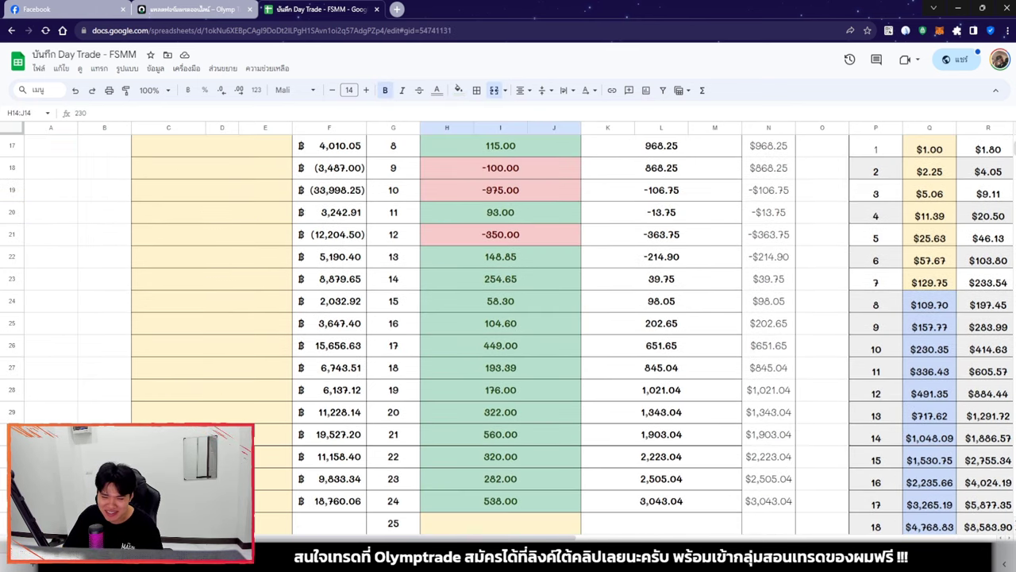
{"action": "key", "text": "ctrl+shift+Page_Up"}
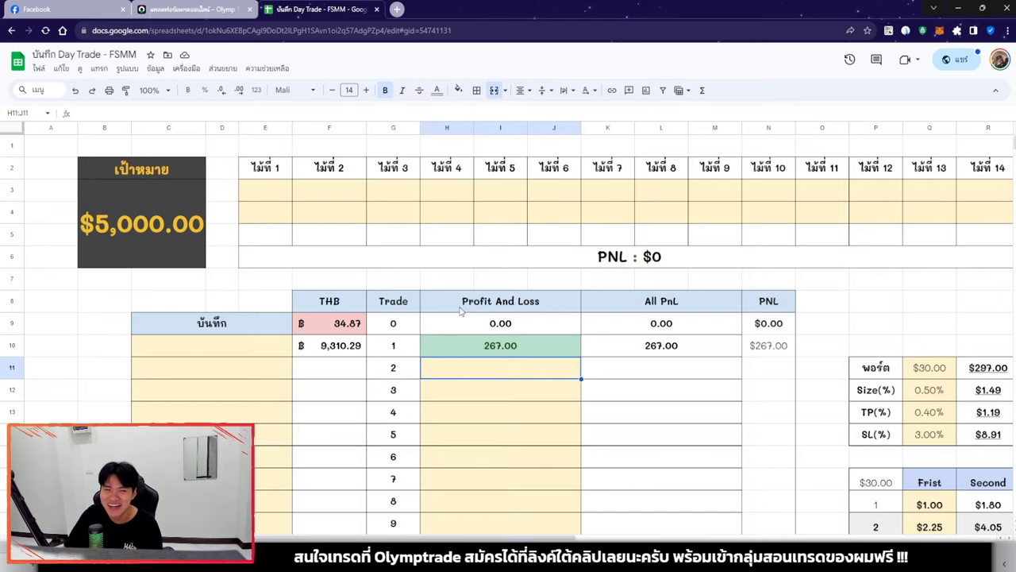
Switch to Olymp Trade and examine the Asia Composite Index candles against the EMA 50, EMA 200 and Stochastic indicators.
{"action": "left_click", "coordinate": [195, 9]}
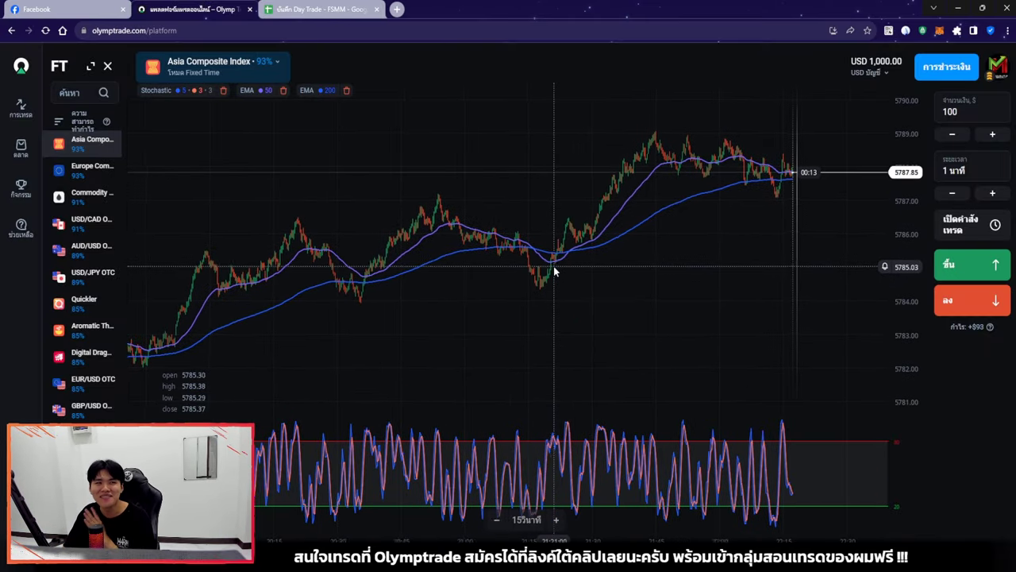
{"action": "scroll", "coordinate": [711, 247], "scroll_direction": "up", "scroll_amount": 5}
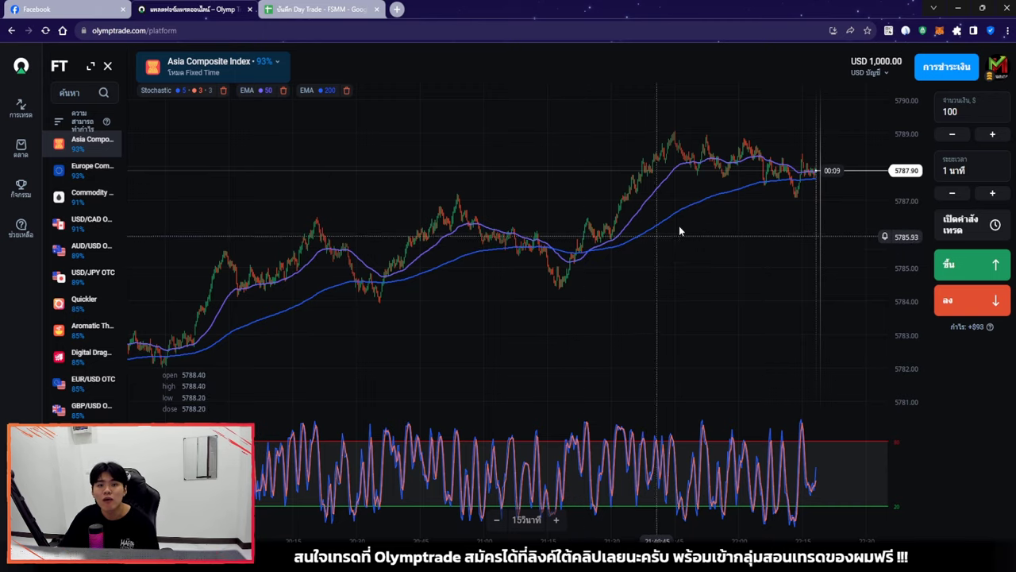
{"action": "scroll", "coordinate": [679, 231], "scroll_direction": "up", "scroll_amount": 5}
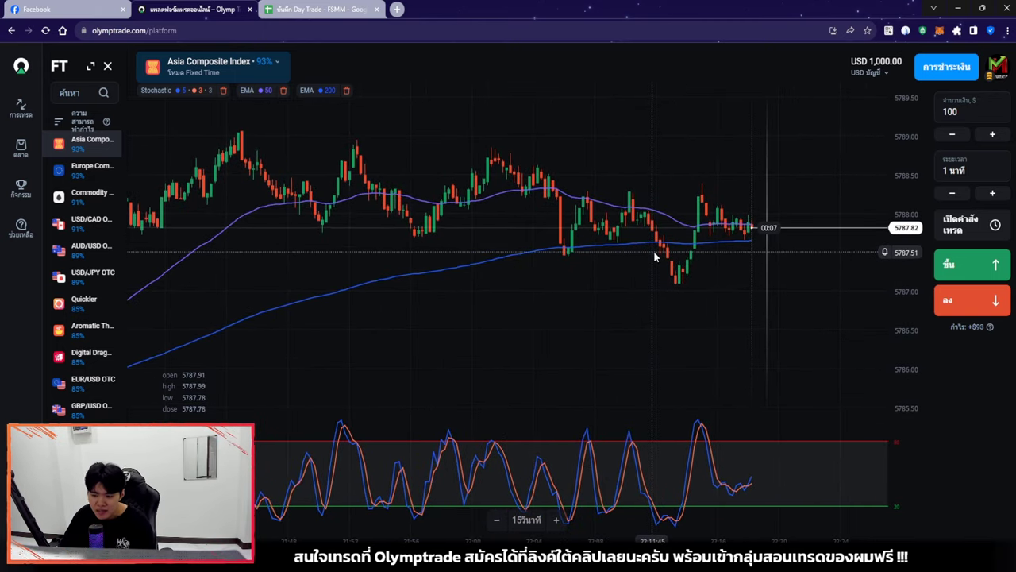
{"action": "scroll", "coordinate": [654, 255], "scroll_direction": "up", "scroll_amount": 5}
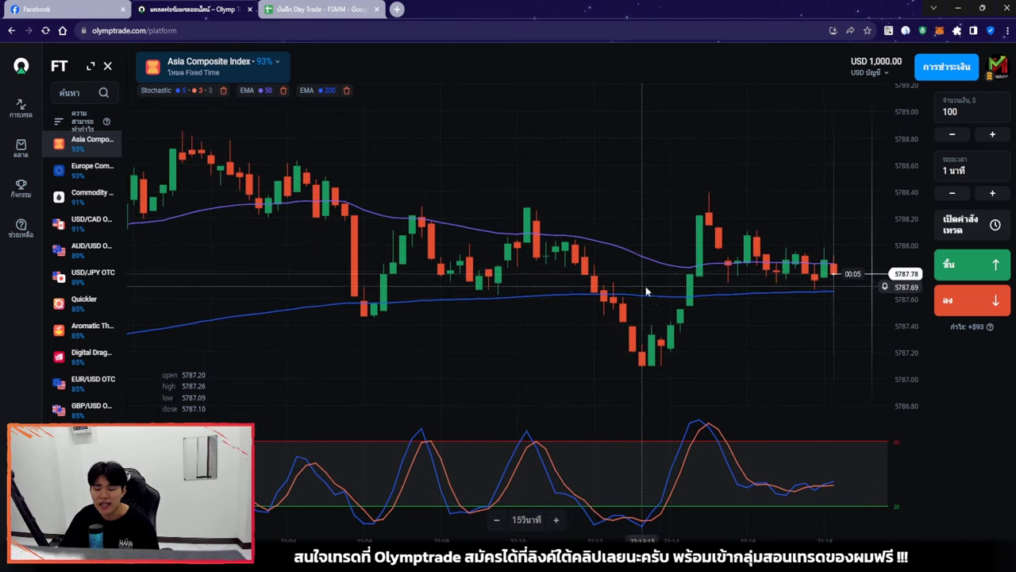
{"action": "scroll", "coordinate": [645, 286], "scroll_direction": "up", "scroll_amount": 2}
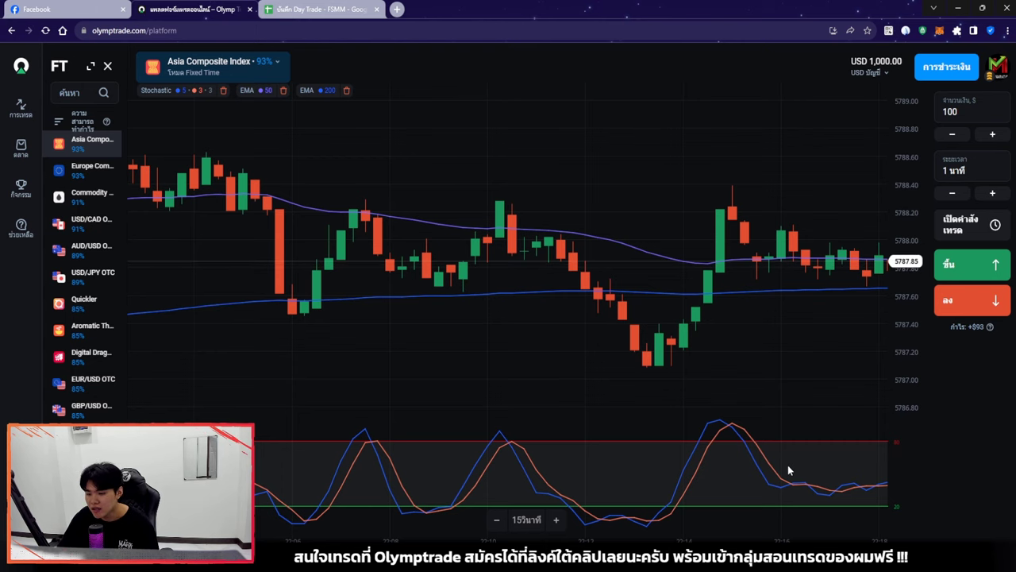
{"action": "scroll", "coordinate": [788, 466], "scroll_direction": "down", "scroll_amount": 1}
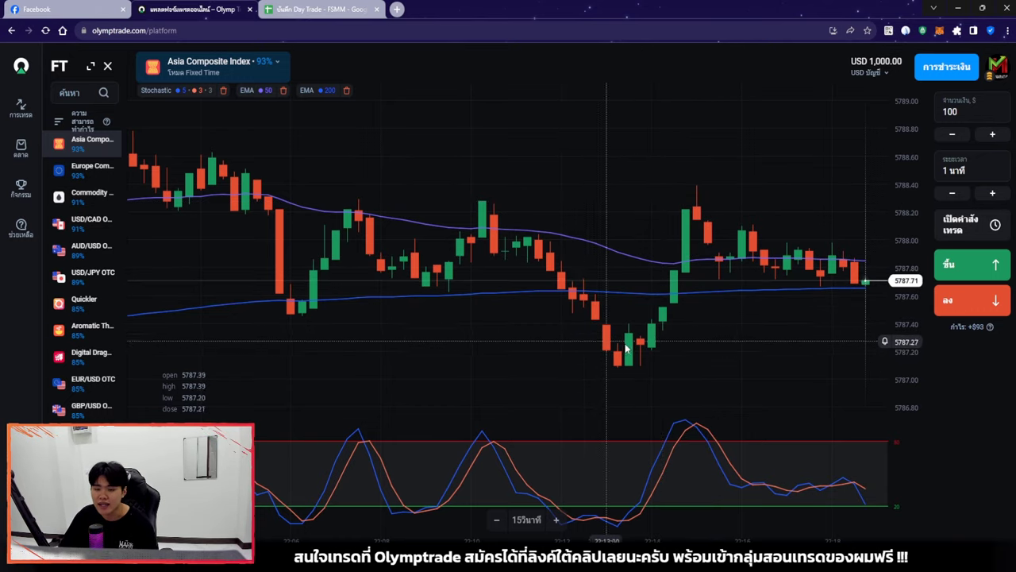
{"action": "scroll", "coordinate": [531, 336], "scroll_direction": "up", "scroll_amount": 3}
{"action": "scroll", "coordinate": [378, 334], "scroll_direction": "up", "scroll_amount": 10}
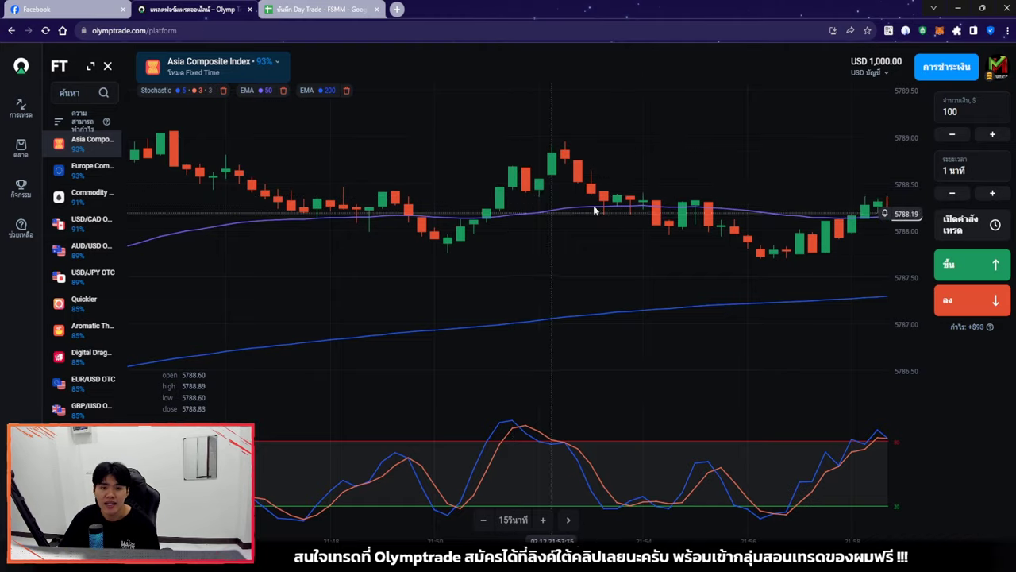
{"action": "scroll", "coordinate": [705, 365], "scroll_direction": "down", "scroll_amount": 3}
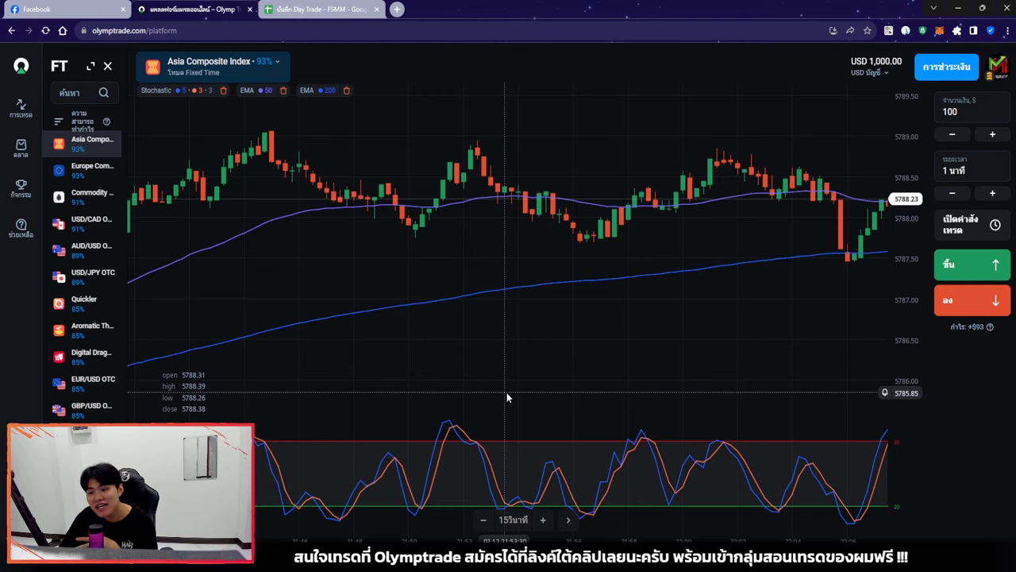
{"action": "scroll", "coordinate": [524, 301], "scroll_direction": "up", "scroll_amount": 1}
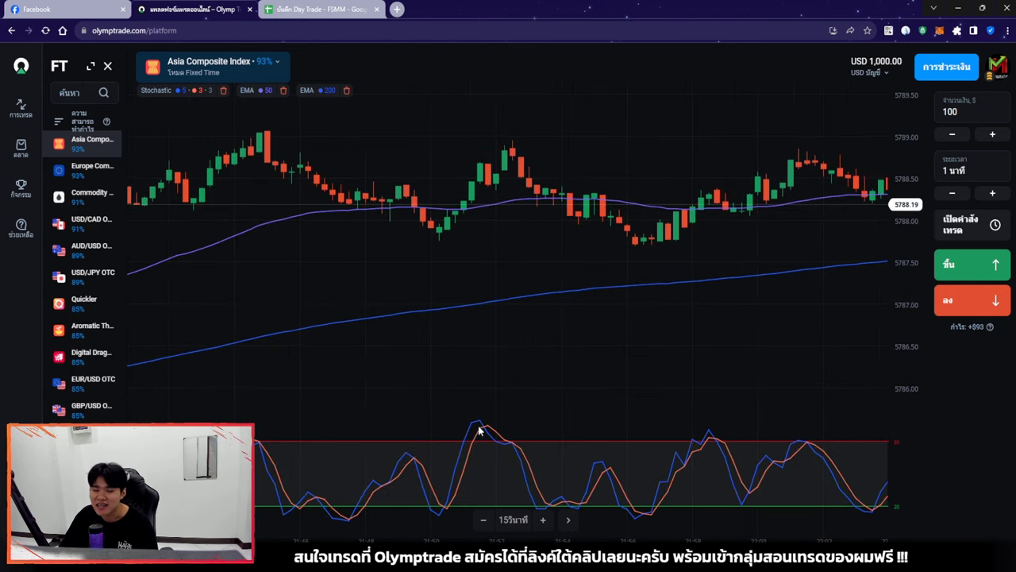
Switch to the trading team's Facebook group and read the featured beginner post's learning links, including the Stochastic 5 3 3 course.
{"action": "left_click", "coordinate": [63, 9]}
{"action": "left_click", "coordinate": [421, 70]}
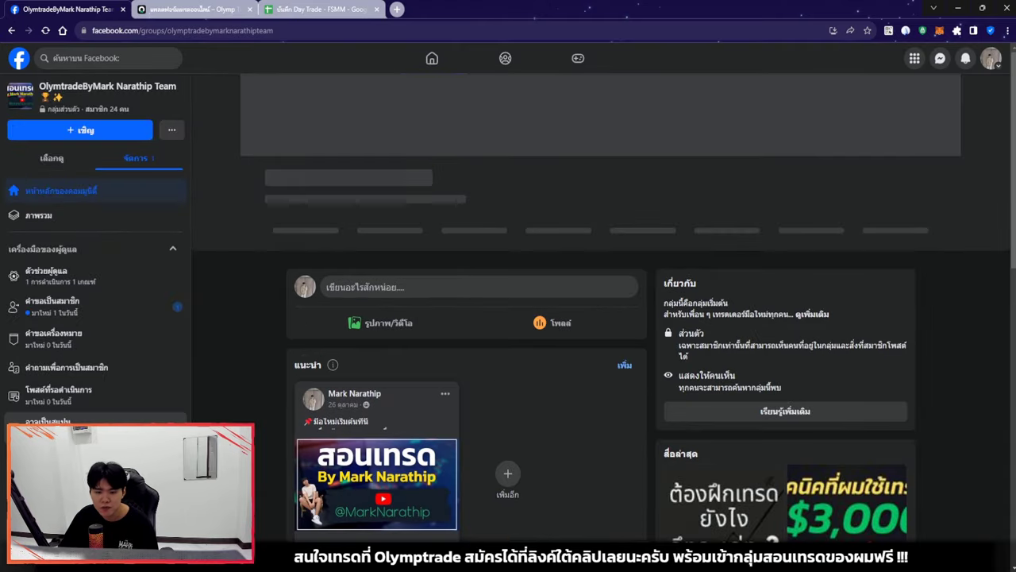
{"action": "scroll", "coordinate": [594, 241], "scroll_direction": "up", "scroll_amount": 2}
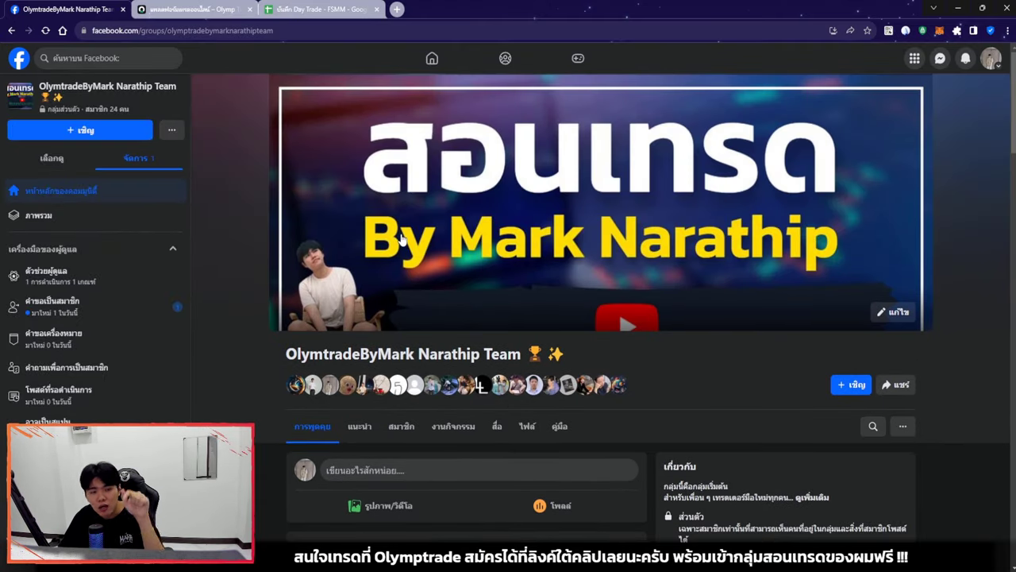
{"action": "scroll", "coordinate": [401, 238], "scroll_direction": "down", "scroll_amount": 8}
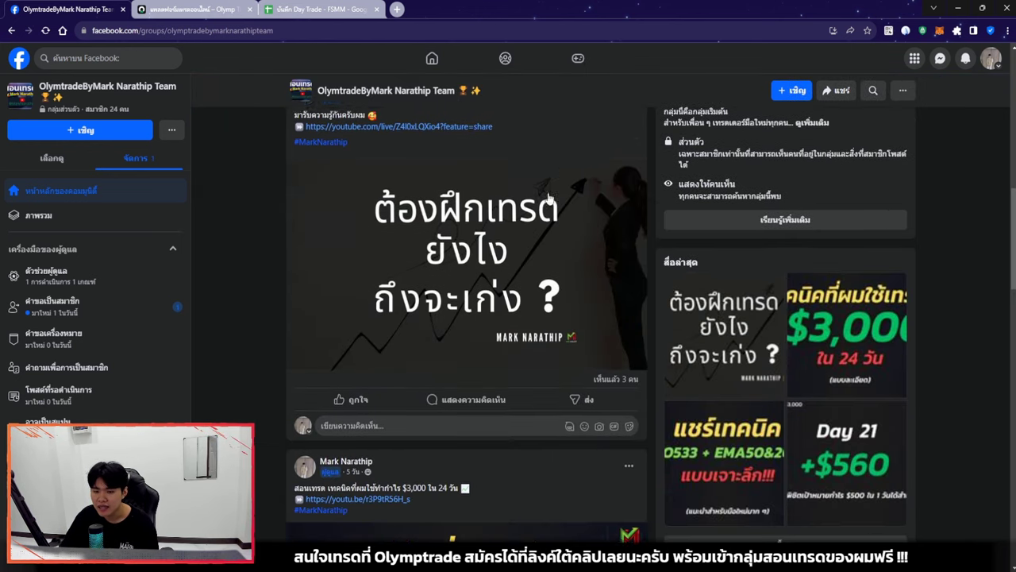
{"action": "scroll", "coordinate": [476, 267], "scroll_direction": "up", "scroll_amount": 3}
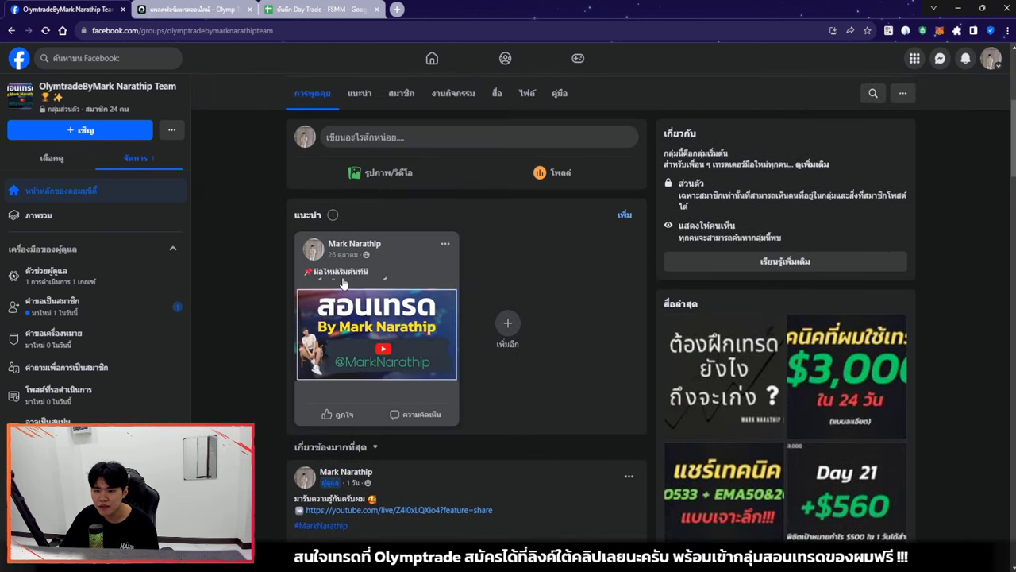
{"action": "left_click", "coordinate": [429, 309]}
{"action": "scroll", "coordinate": [516, 236], "scroll_direction": "down", "scroll_amount": 6}
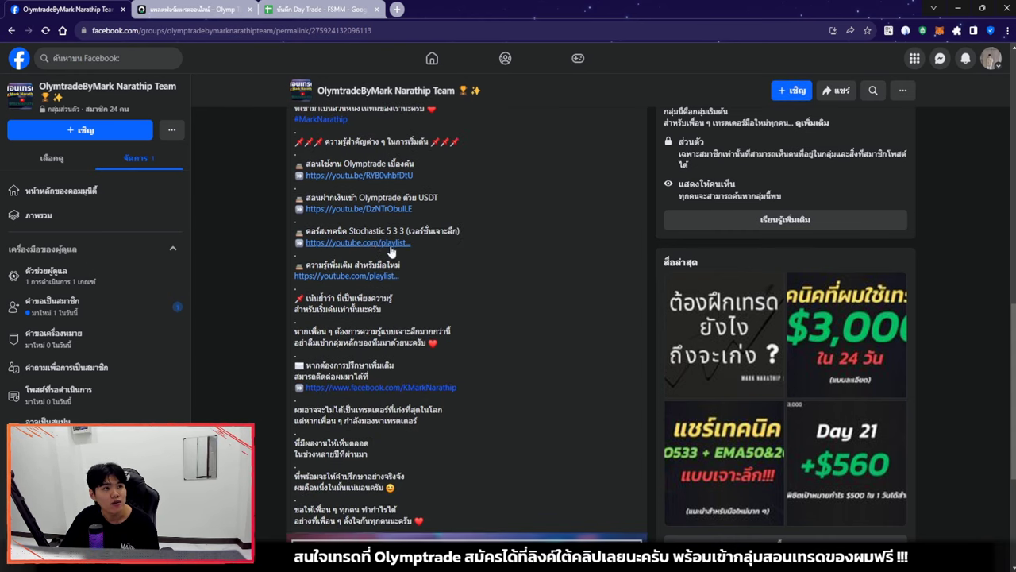
{"action": "left_click_drag", "start_coordinate": [390, 248], "coordinate": [292, 230]}
{"action": "left_click", "coordinate": [470, 273]}
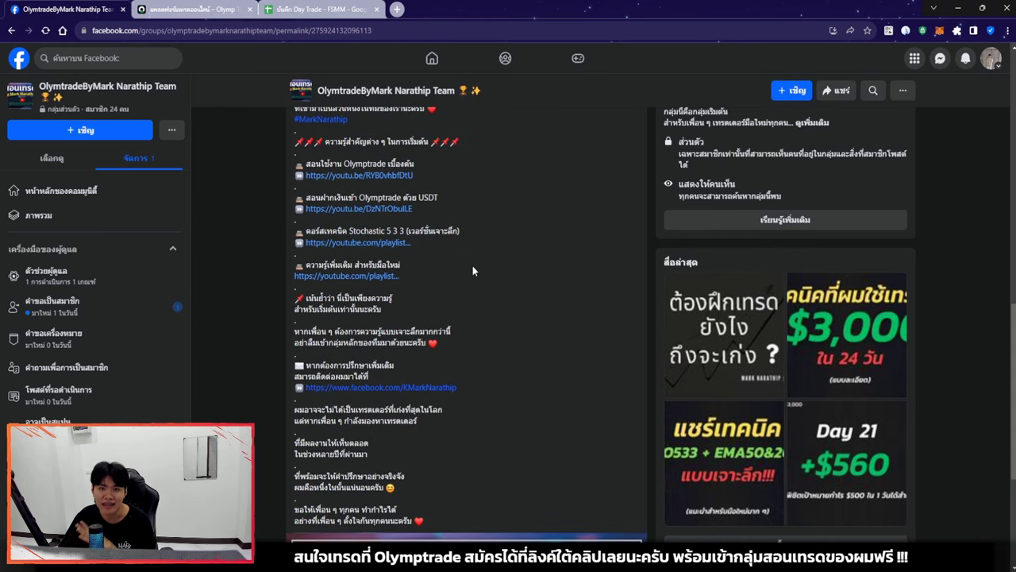
Return to Olymp Trade and place a $100 down trade on the Europe Composite Index with a 1-minute duration.
{"action": "left_click", "coordinate": [190, 9]}
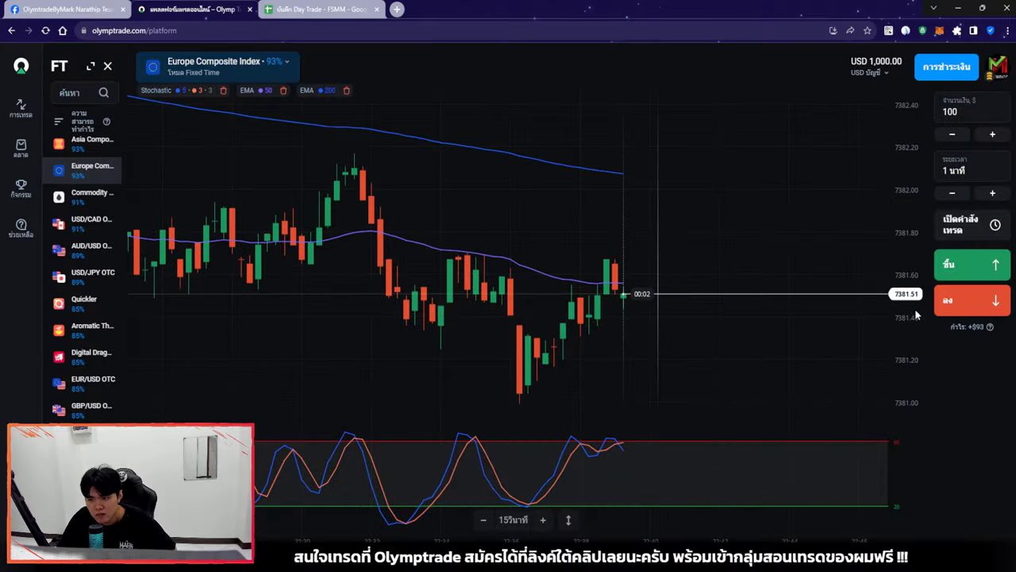
{"action": "left_click", "coordinate": [967, 307]}
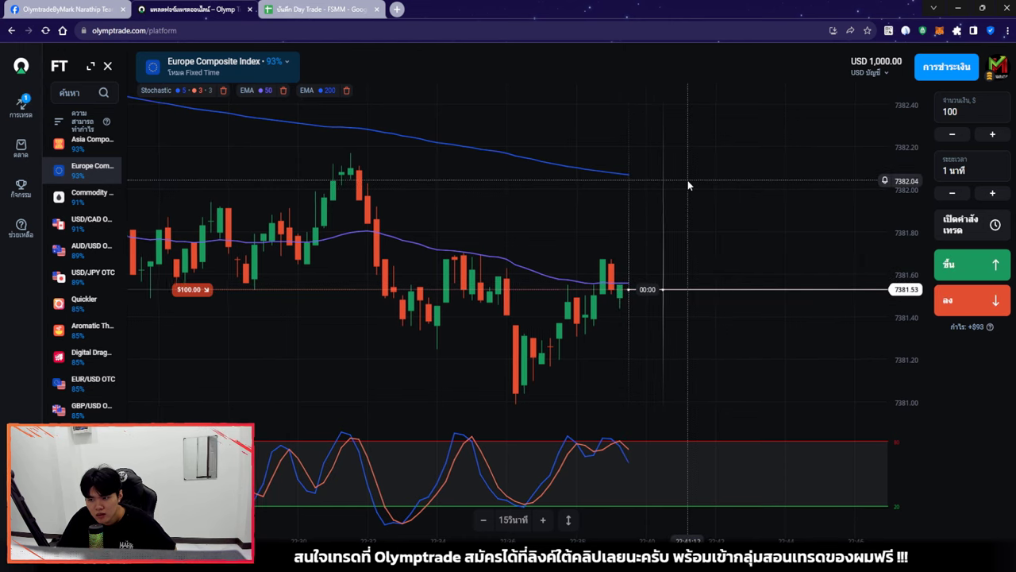
Examine the Europe Composite Index trend, moving averages and Stochastic crossover around the open down trade.
{"action": "scroll", "coordinate": [689, 181], "scroll_direction": "down", "scroll_amount": 2}
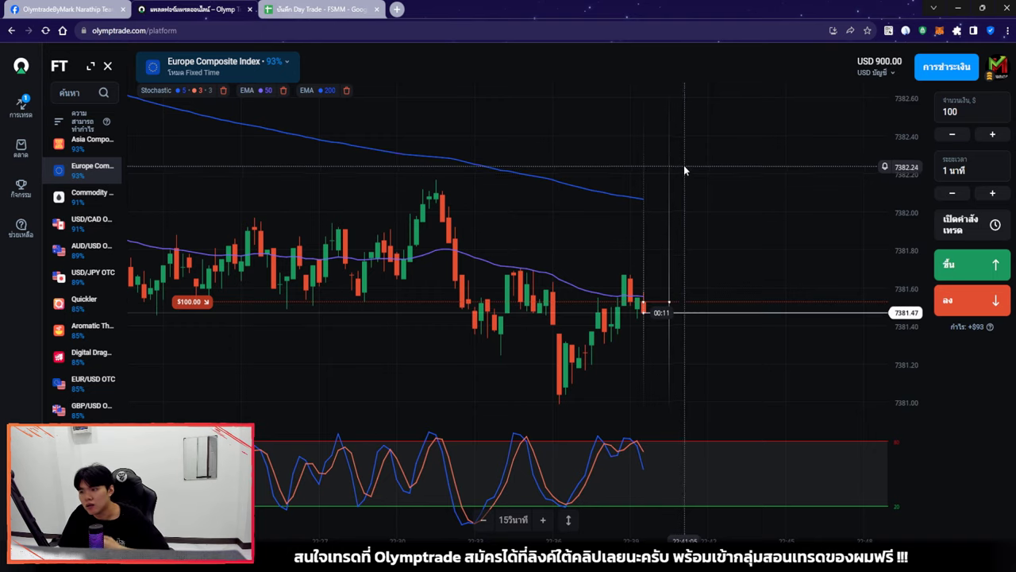
{"action": "scroll", "coordinate": [682, 159], "scroll_direction": "down", "scroll_amount": 1}
{"action": "scroll", "coordinate": [694, 165], "scroll_direction": "up", "scroll_amount": 3}
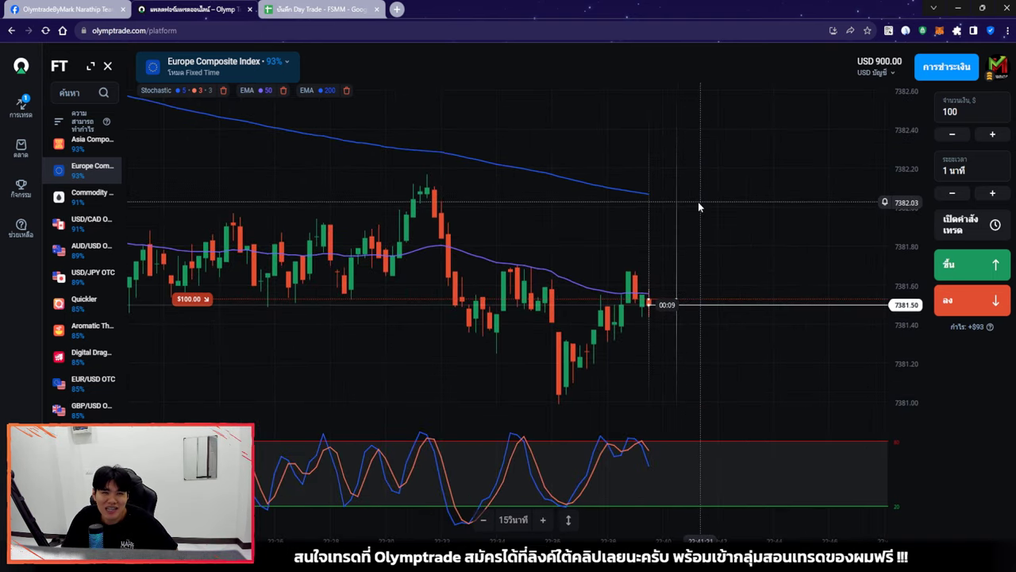
{"action": "scroll", "coordinate": [714, 200], "scroll_direction": "up", "scroll_amount": 2}
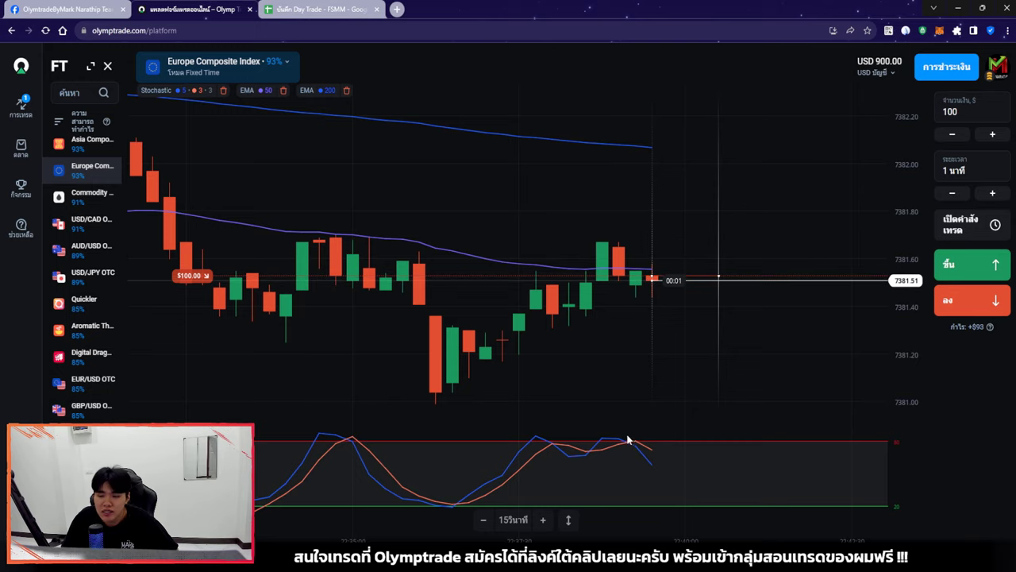
{"action": "scroll", "coordinate": [693, 300], "scroll_direction": "down", "scroll_amount": 3}
{"action": "scroll", "coordinate": [739, 218], "scroll_direction": "down", "scroll_amount": 3}
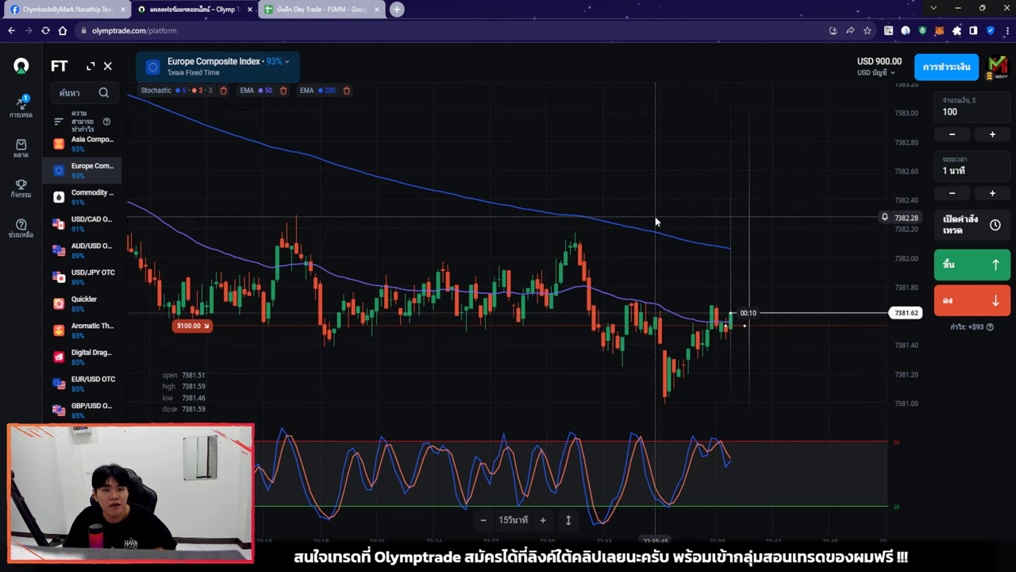
{"action": "scroll", "coordinate": [712, 194], "scroll_direction": "down", "scroll_amount": 5}
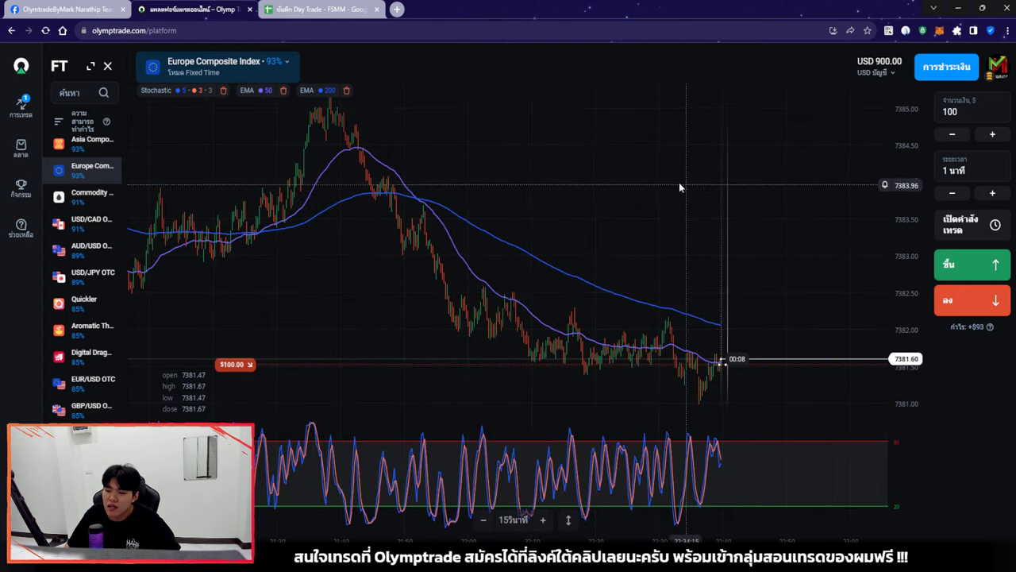
{"action": "scroll", "coordinate": [745, 325], "scroll_direction": "up", "scroll_amount": 4}
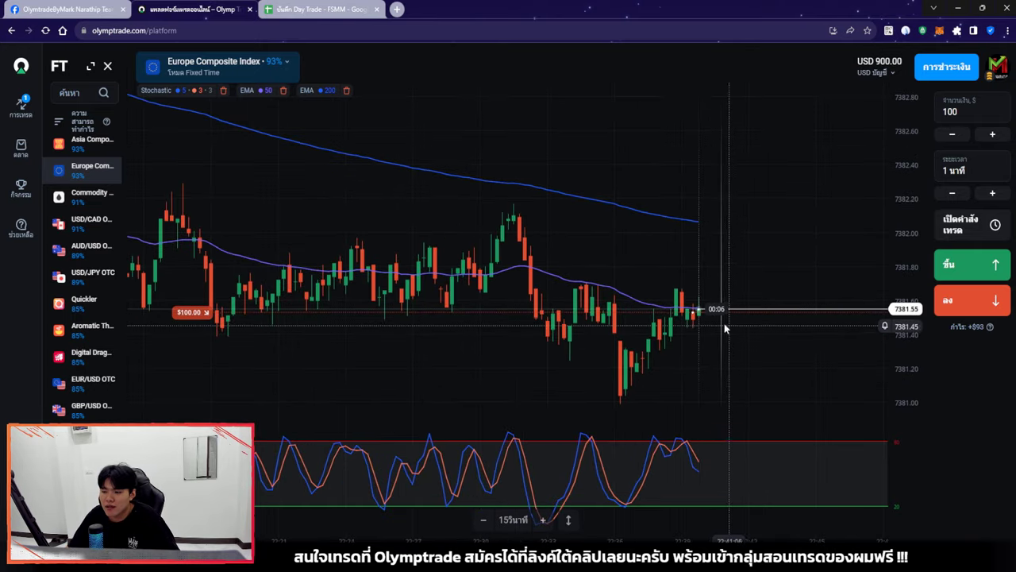
{"action": "scroll", "coordinate": [721, 276], "scroll_direction": "up", "scroll_amount": 3}
Draw two roughly parallel downward arrows along the Europe Composite Index downtrend, then remove the annotations.
{"action": "scroll", "coordinate": [722, 270], "scroll_direction": "down", "scroll_amount": 5}
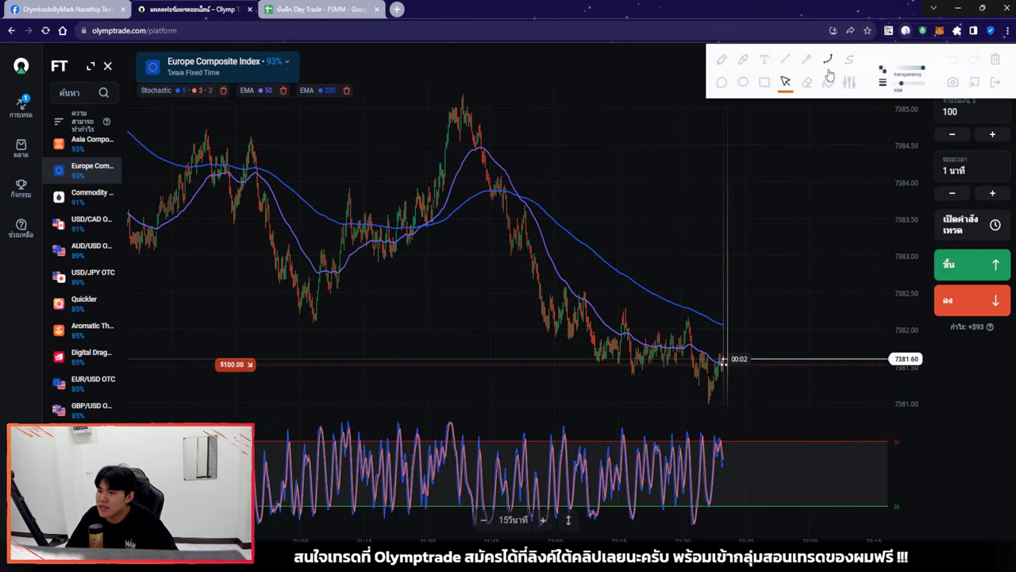
{"action": "left_click_drag", "start_coordinate": [472, 99], "coordinate": [797, 335]}
{"action": "left_click_drag", "start_coordinate": [458, 259], "coordinate": [693, 406]}
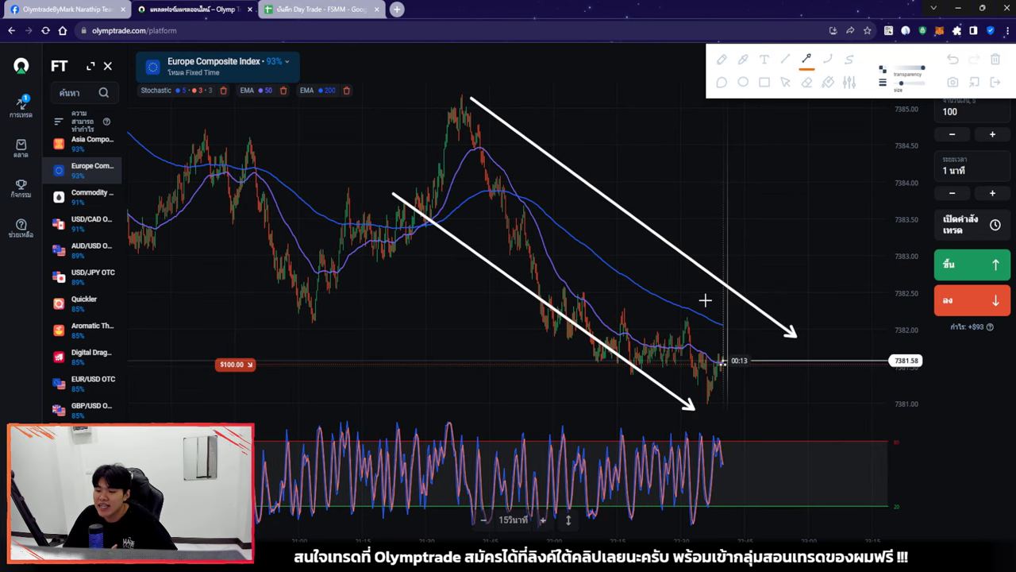
{"action": "left_click", "coordinate": [1002, 61]}
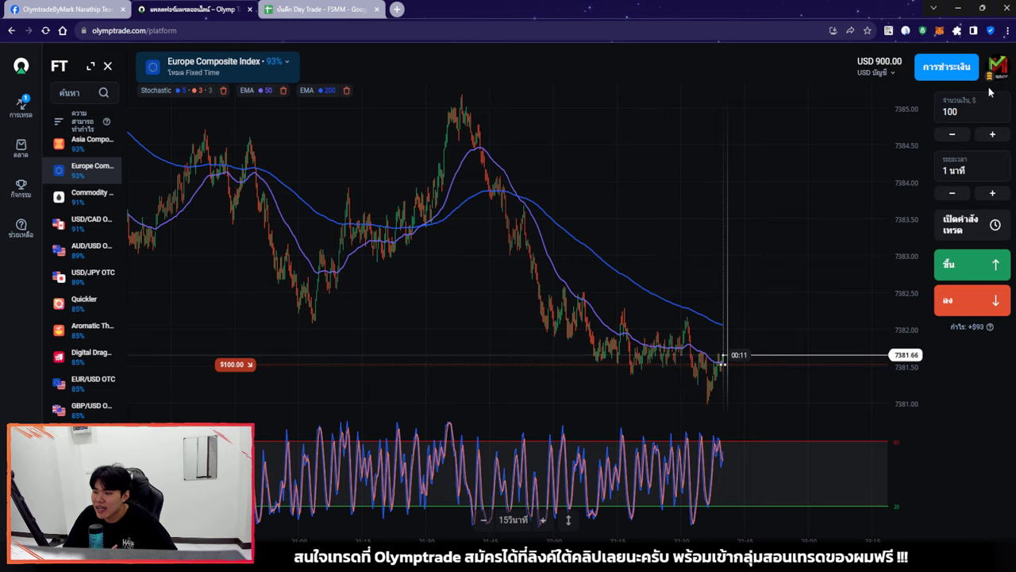
Check the latest Europe Composite Index candles against the entry level of the open $100 down trade.
{"action": "scroll", "coordinate": [739, 286], "scroll_direction": "up", "scroll_amount": 5}
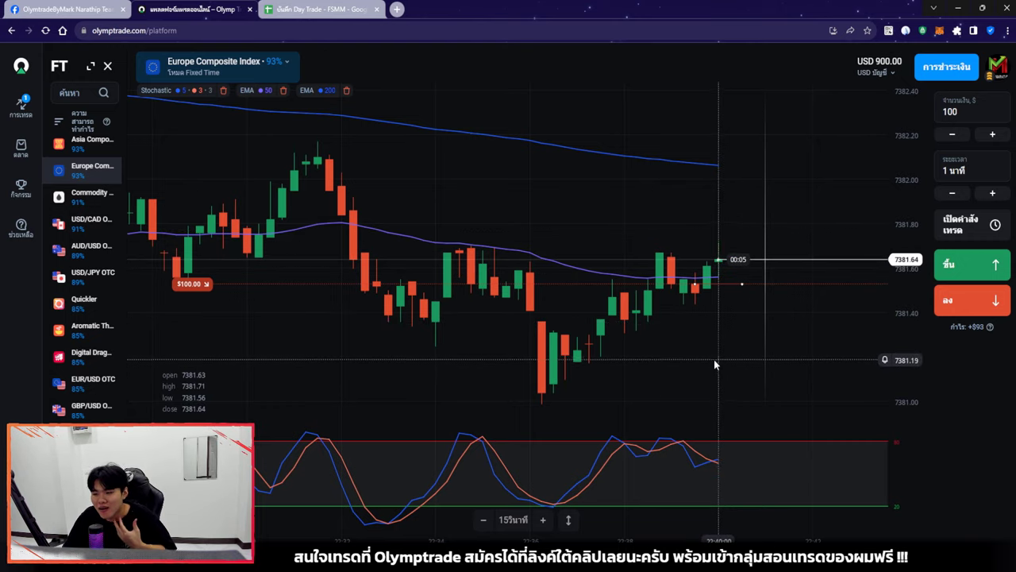
{"action": "scroll", "coordinate": [678, 360], "scroll_direction": "right", "scroll_amount": 2}
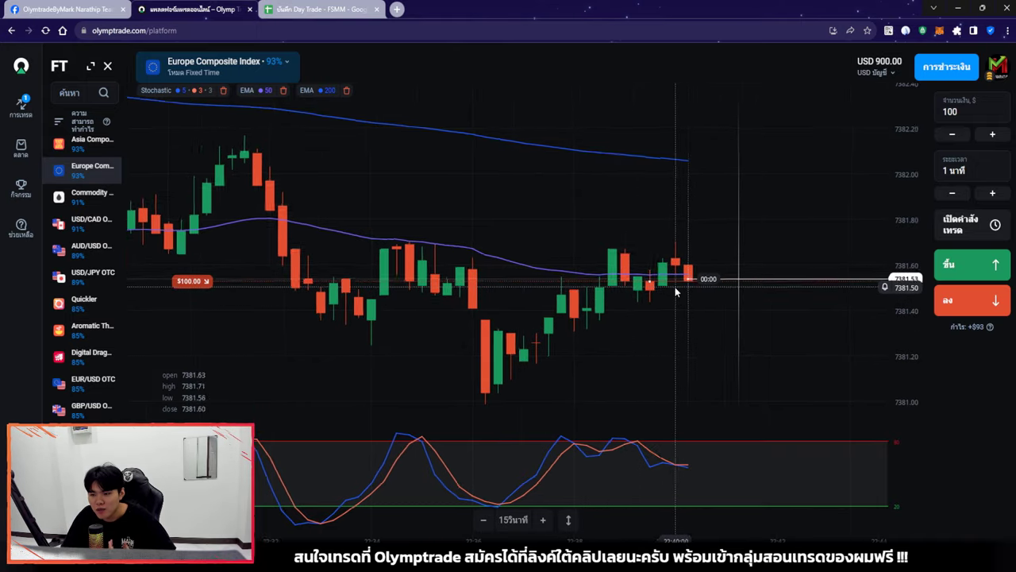
Follow the Europe Composite Index candles through the expiry of the open $100 down trade, comparing them with the moving averages and Stochastic.
{"action": "scroll", "coordinate": [729, 336], "scroll_direction": "up", "scroll_amount": 1}
{"action": "scroll", "coordinate": [699, 349], "scroll_direction": "right", "scroll_amount": 2}
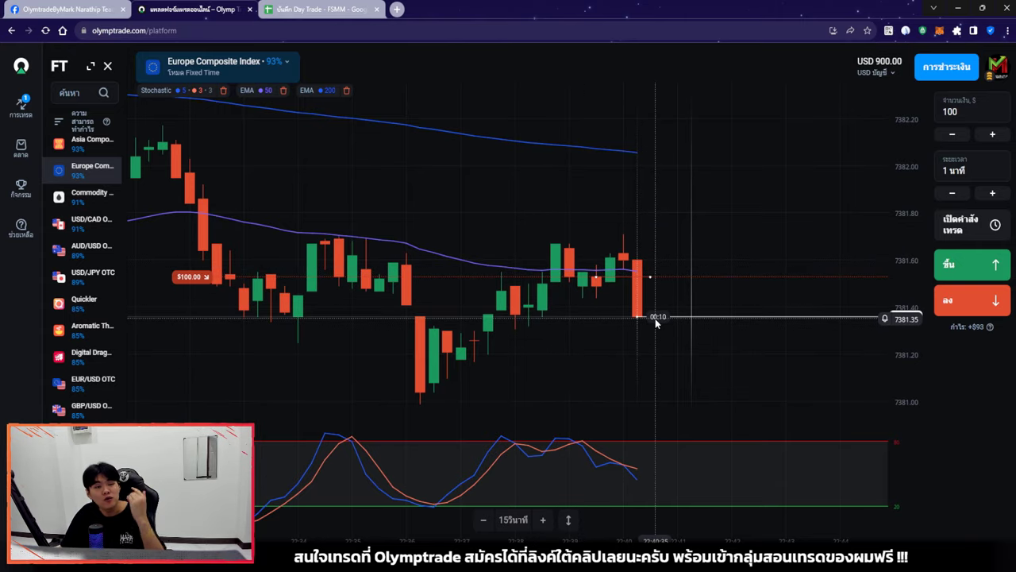
{"action": "scroll", "coordinate": [671, 306], "scroll_direction": "down", "scroll_amount": 5}
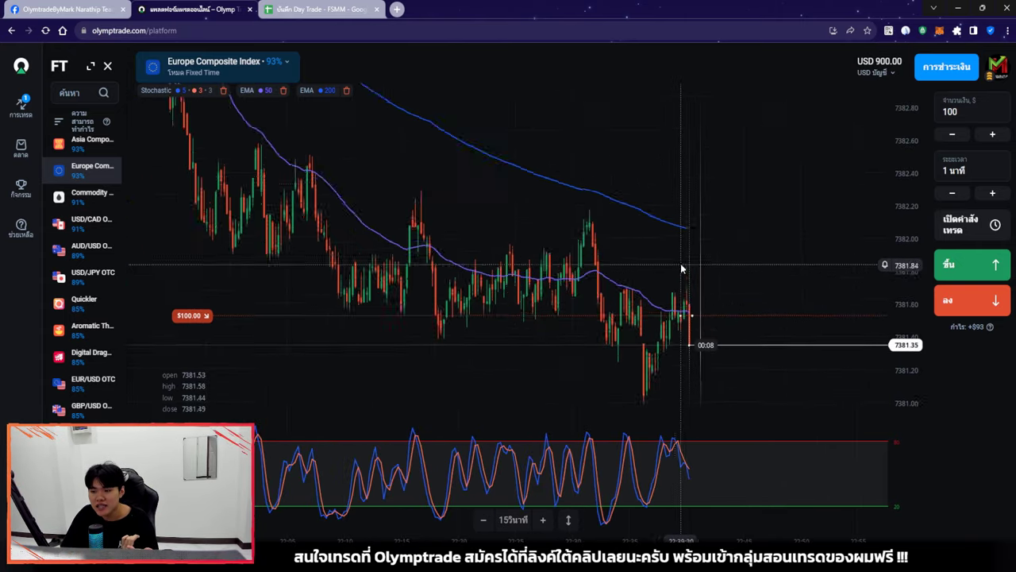
{"action": "scroll", "coordinate": [681, 269], "scroll_direction": "down", "scroll_amount": 3}
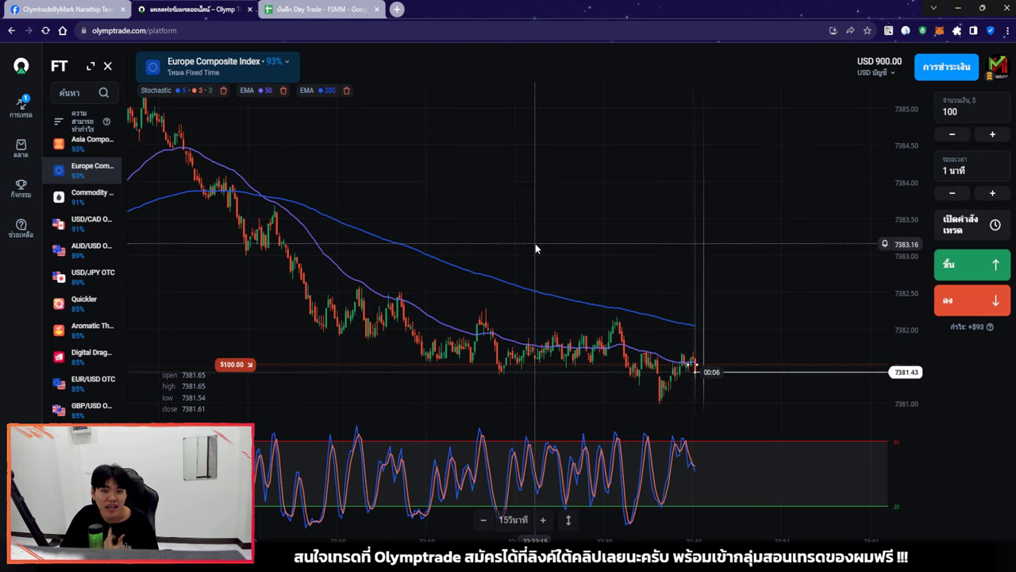
{"action": "scroll", "coordinate": [706, 246], "scroll_direction": "up", "scroll_amount": 6}
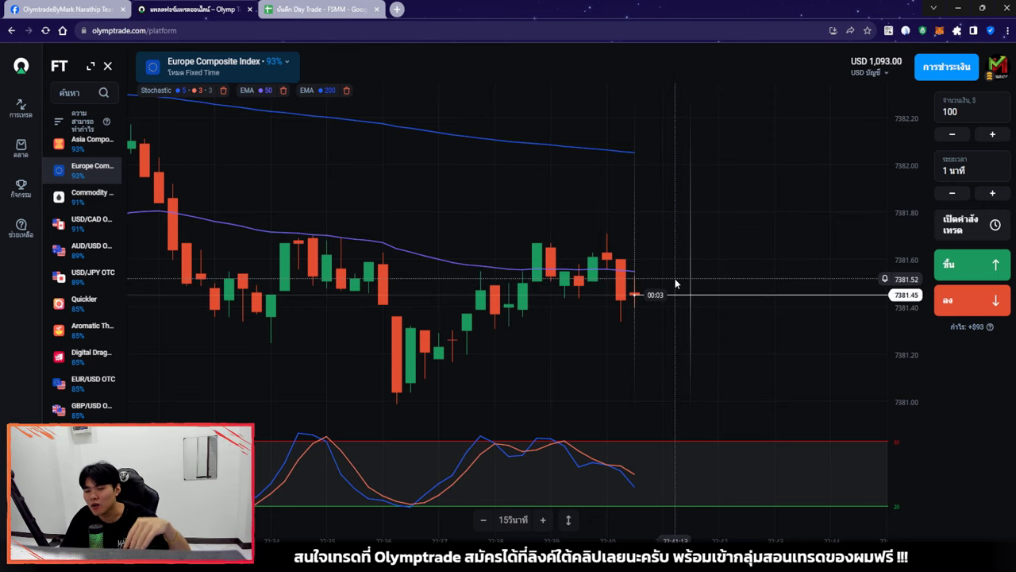
{"action": "scroll", "coordinate": [635, 362], "scroll_direction": "down", "scroll_amount": 1}
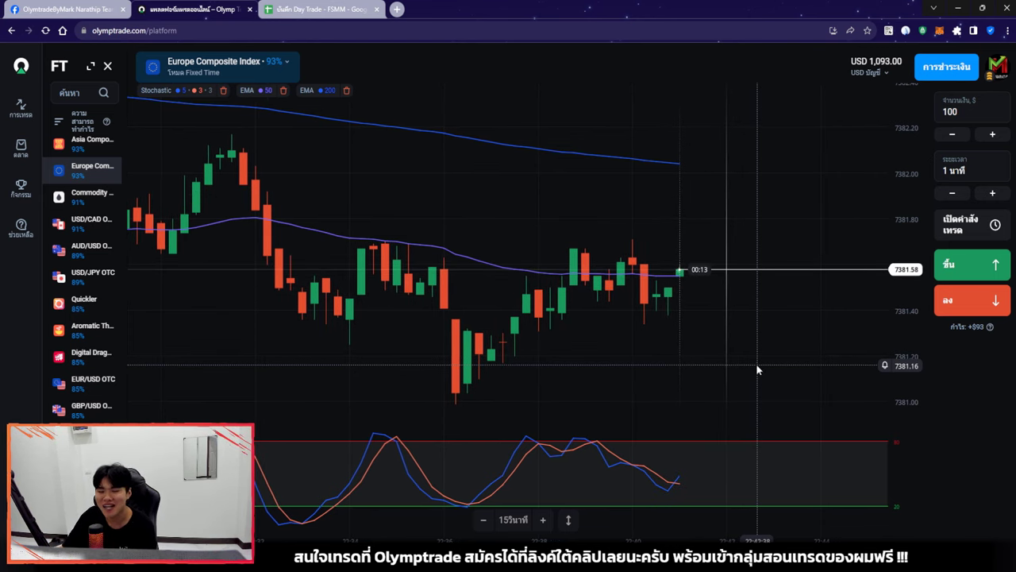
{"action": "scroll", "coordinate": [756, 313], "scroll_direction": "up", "scroll_amount": 2}
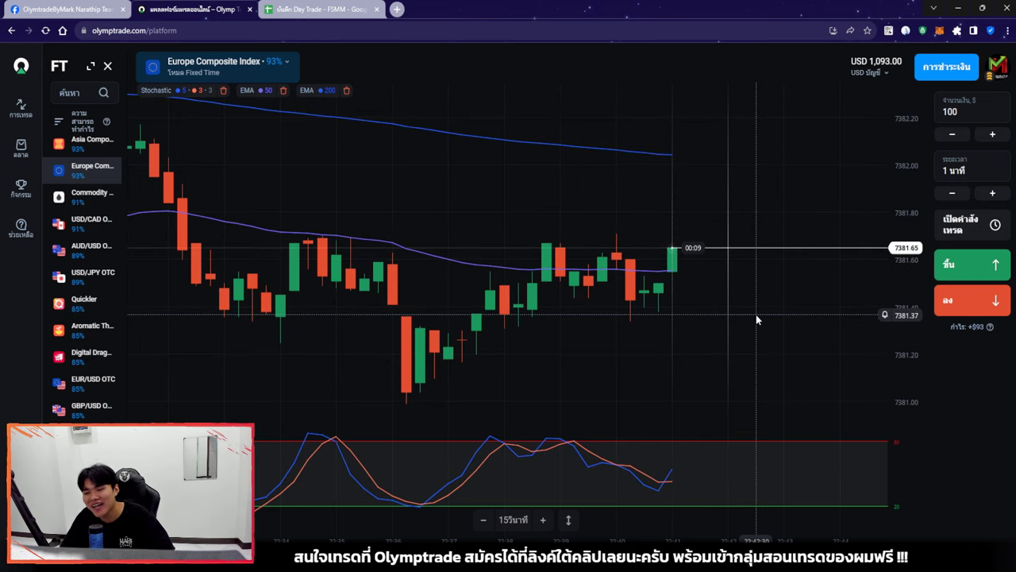
{"action": "scroll", "coordinate": [728, 320], "scroll_direction": "up", "scroll_amount": 1}
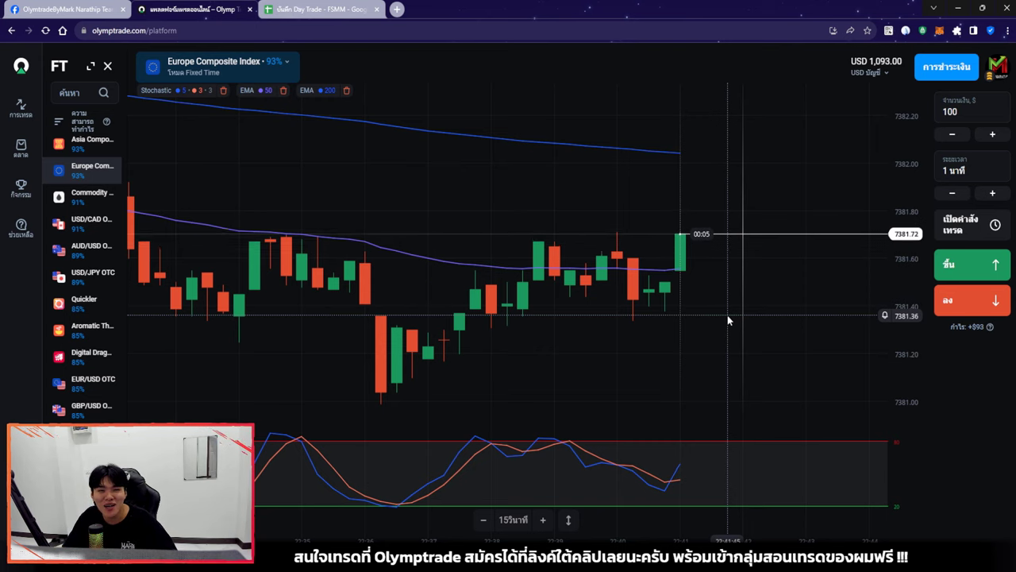
{"action": "scroll", "coordinate": [751, 312], "scroll_direction": "up", "scroll_amount": 1}
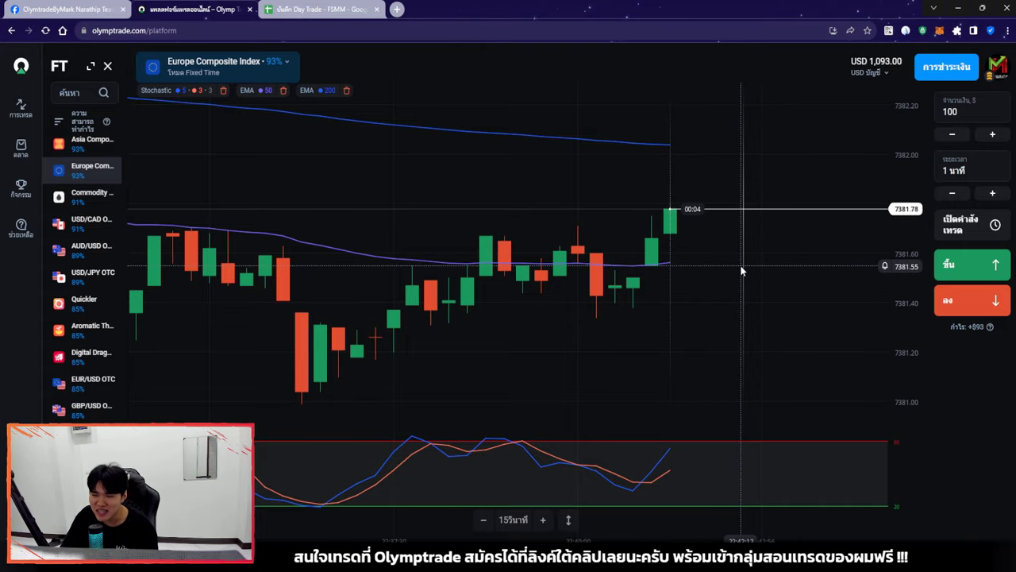
{"action": "scroll", "coordinate": [740, 271], "scroll_direction": "down", "scroll_amount": 6}
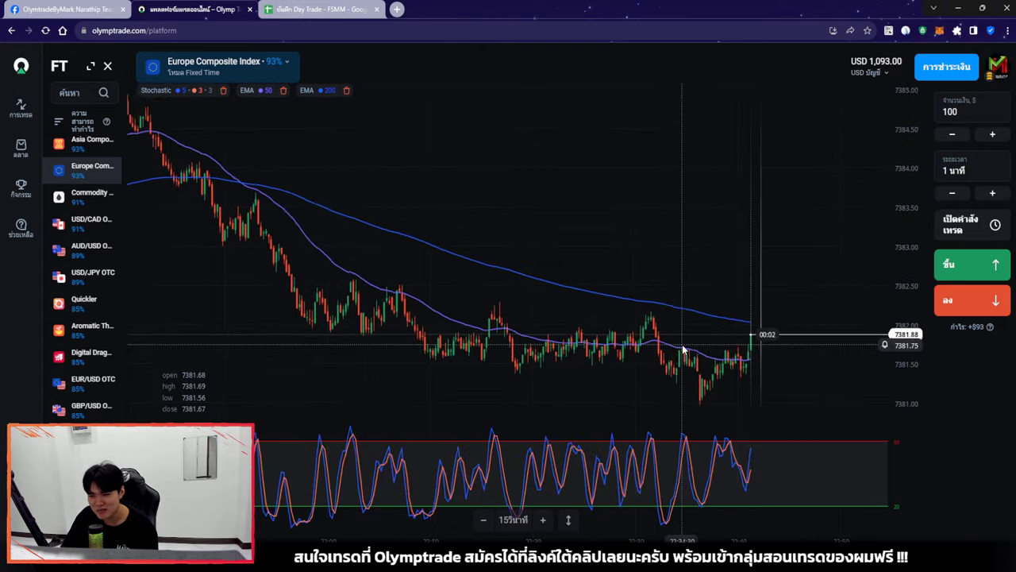
{"action": "scroll", "coordinate": [683, 349], "scroll_direction": "down", "scroll_amount": 4}
Switch to the day-trade log, record a 93% ROI for trade 1 and enter $100 as the size of trade 2.
{"action": "key", "text": "ctrl+Tab"}
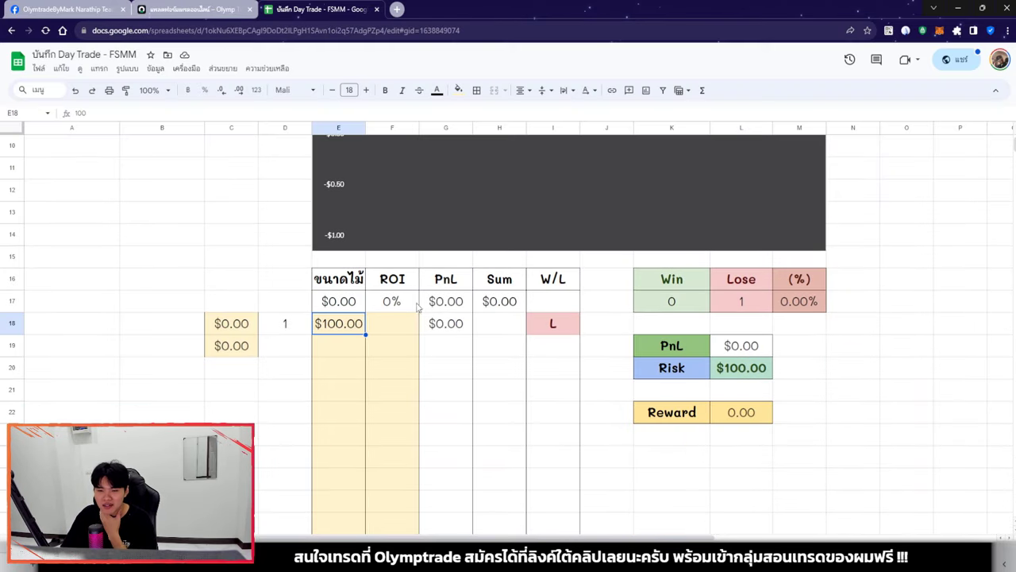
{"action": "left_click", "coordinate": [171, 6]}
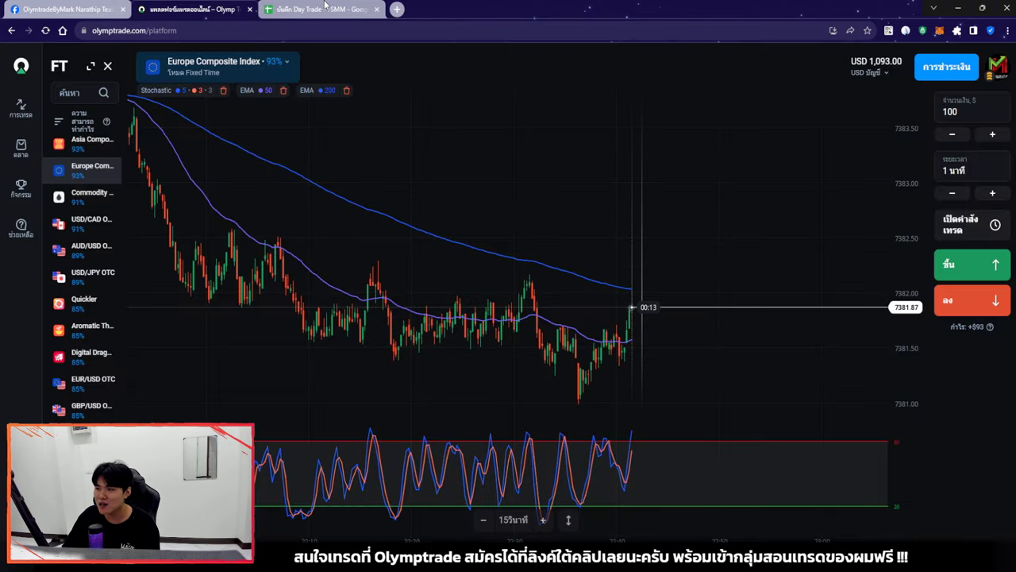
{"action": "left_click", "coordinate": [324, 6]}
{"action": "type", "text": "9"}
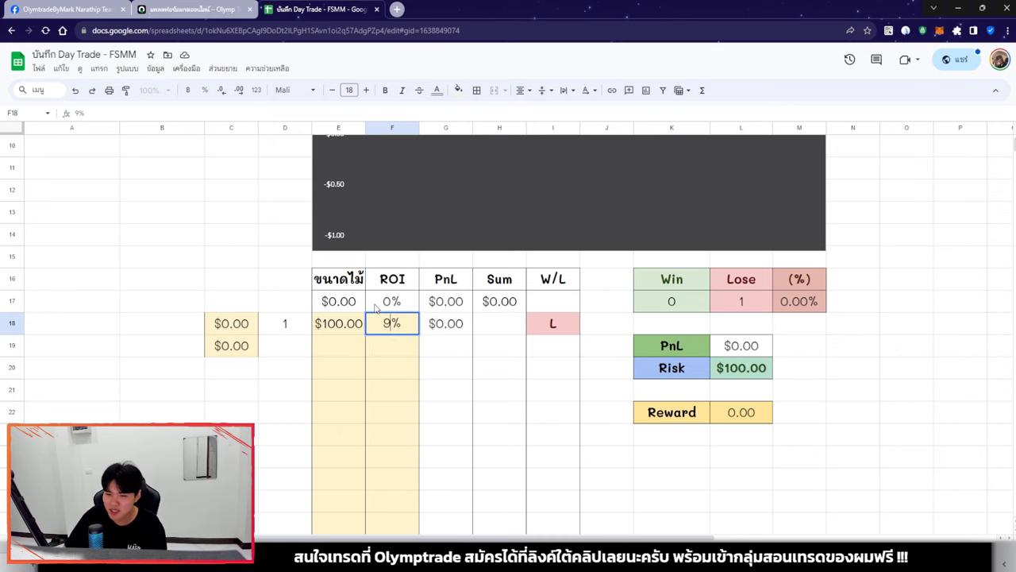
{"action": "type", "text": "3"}
{"action": "key", "text": "Return"}
{"action": "scroll", "coordinate": [484, 318], "scroll_direction": "down", "scroll_amount": 1}
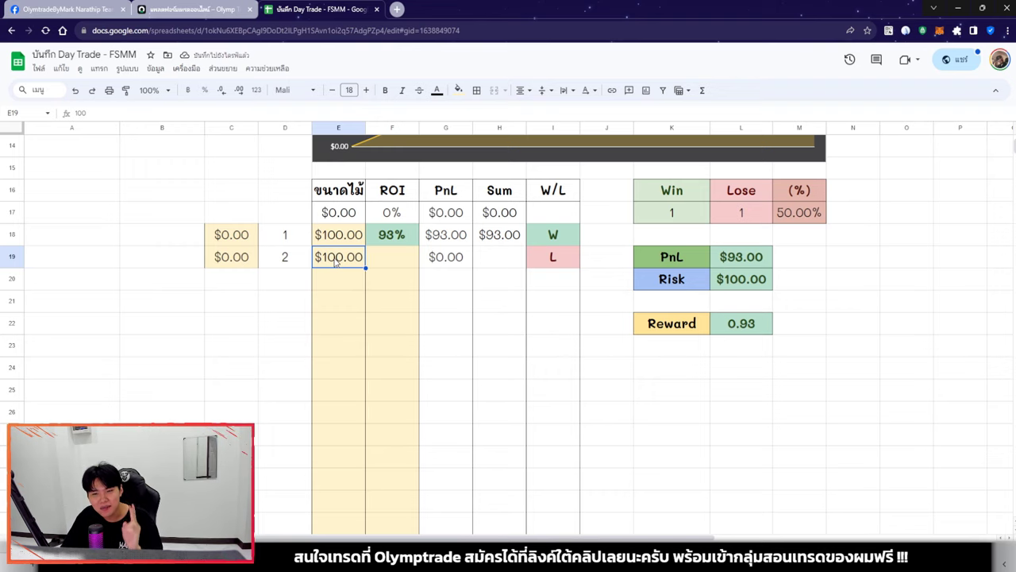
Return to Olymp Trade and examine the Europe Composite Index pullback against the wider downtrend and both EMAs.
{"action": "left_click", "coordinate": [180, 5]}
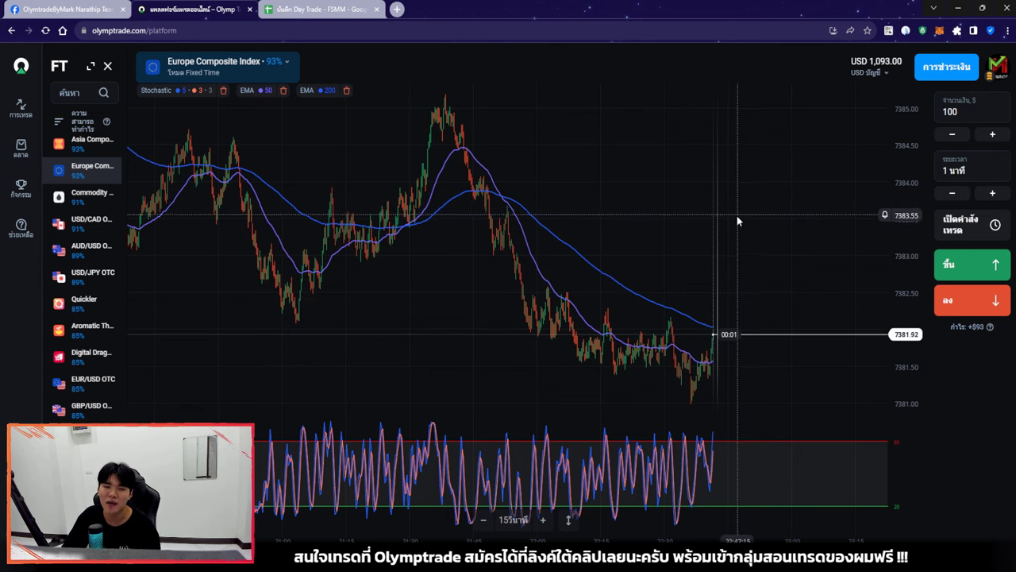
{"action": "scroll", "coordinate": [730, 207], "scroll_direction": "up", "scroll_amount": 5}
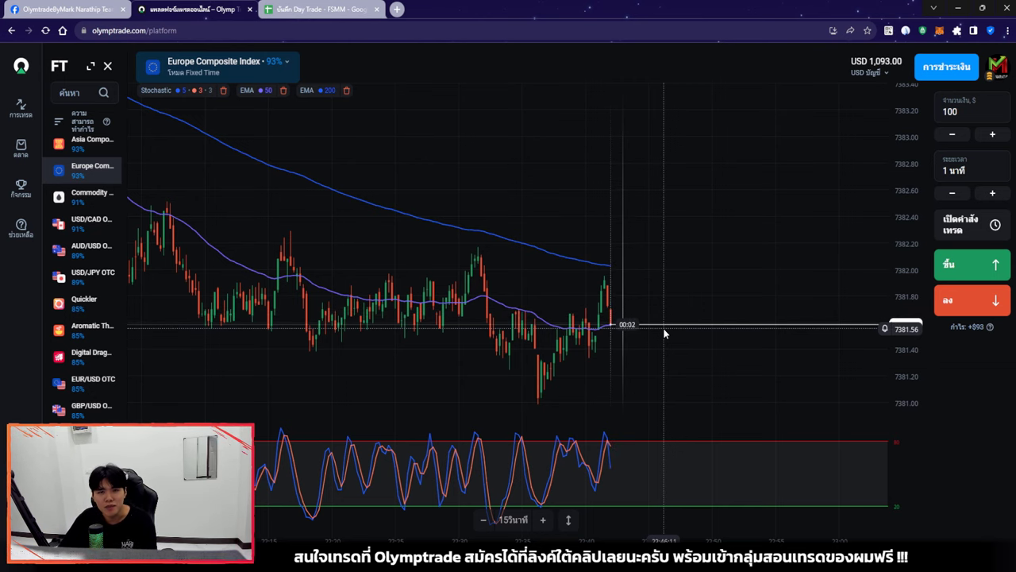
{"action": "scroll", "coordinate": [689, 241], "scroll_direction": "down", "scroll_amount": 5}
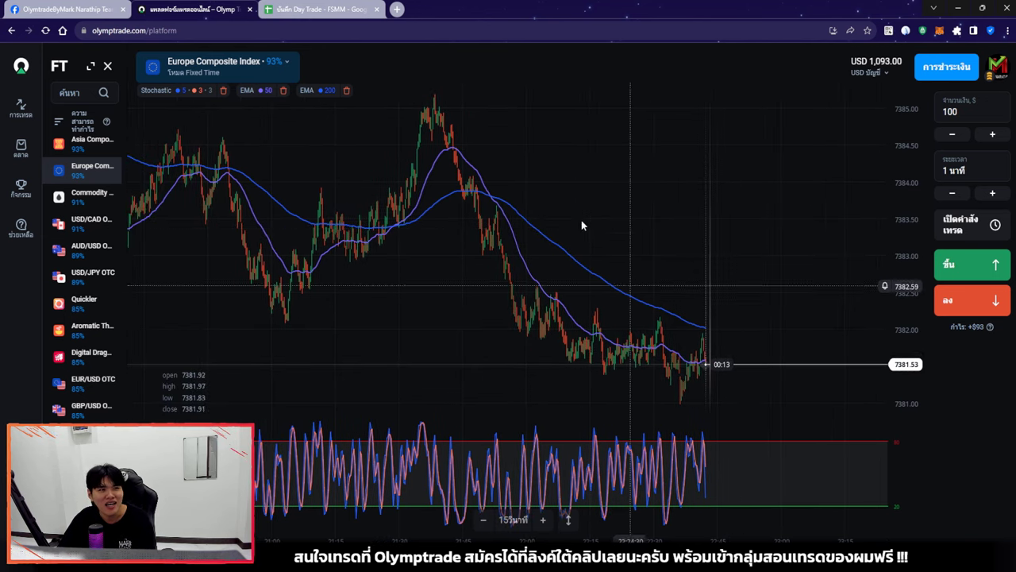
Compare the charts of Asia Composite Index, USD/CAD OTC and other listed assets through GBP/USD OTC for a trade setup.
{"action": "left_click", "coordinate": [108, 149]}
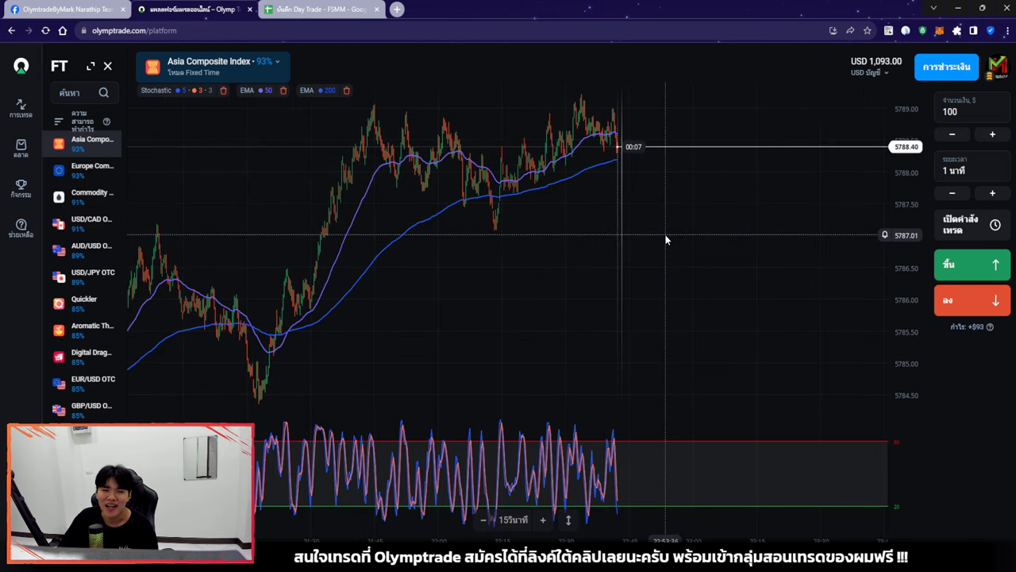
{"action": "left_click", "coordinate": [100, 225]}
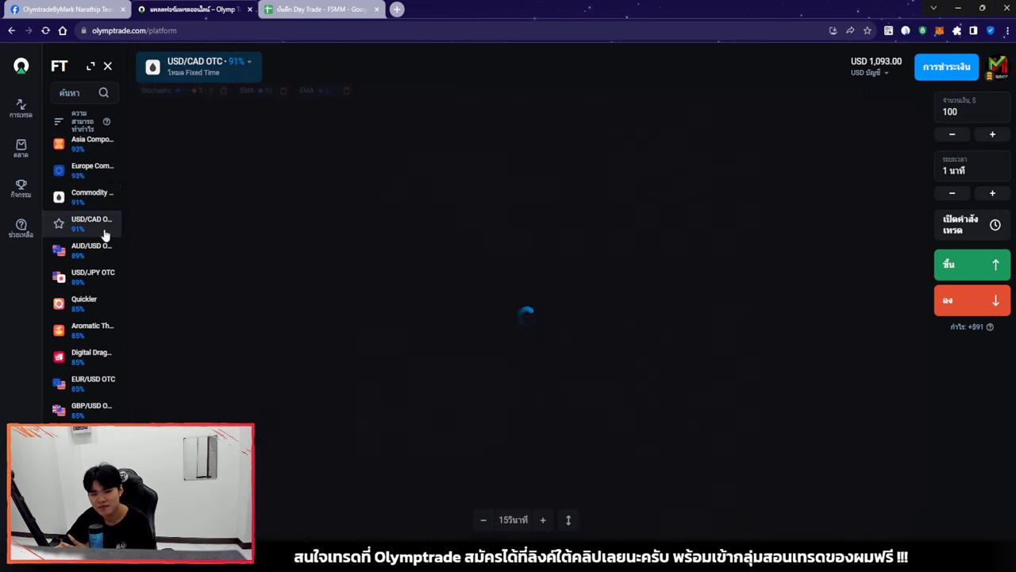
{"action": "left_click", "coordinate": [99, 251]}
{"action": "left_click", "coordinate": [97, 331]}
{"action": "left_click", "coordinate": [99, 384]}
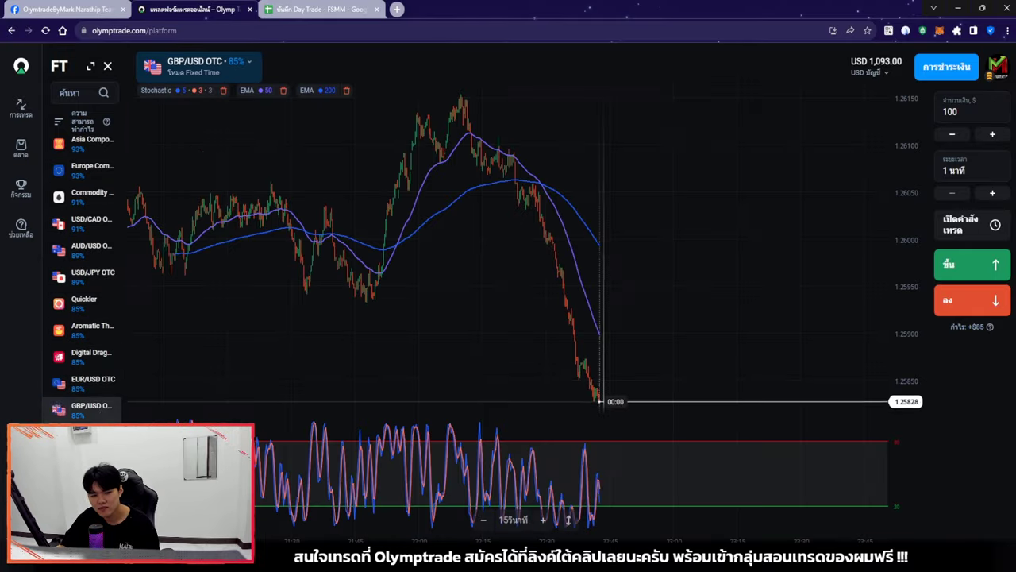
Recheck the composite indices, then place a $100 up trade on USD/CAD OTC with a 1-minute duration.
{"action": "left_click", "coordinate": [95, 143]}
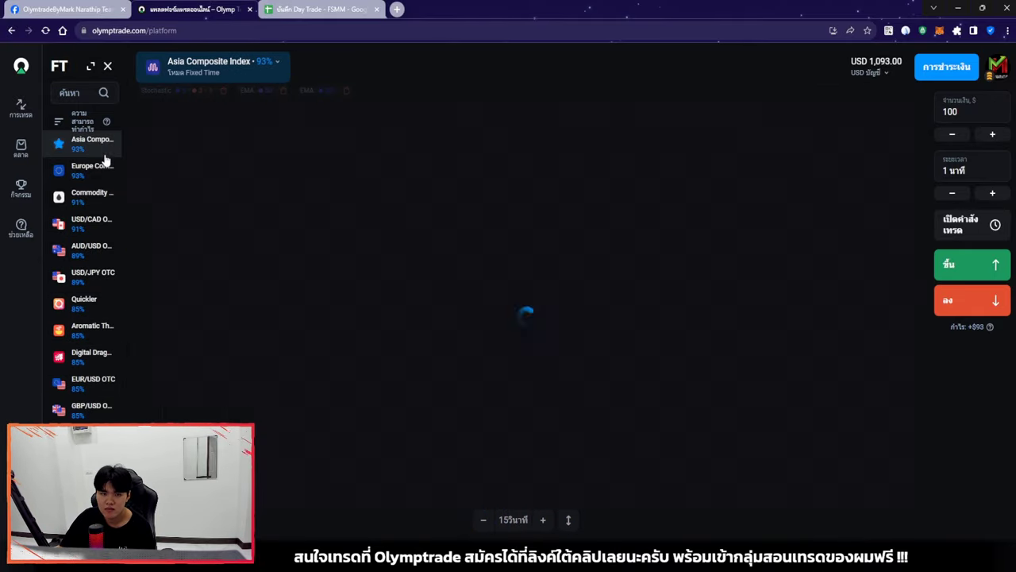
{"action": "left_click", "coordinate": [96, 169]}
{"action": "left_click", "coordinate": [95, 195]}
{"action": "left_click", "coordinate": [95, 222]}
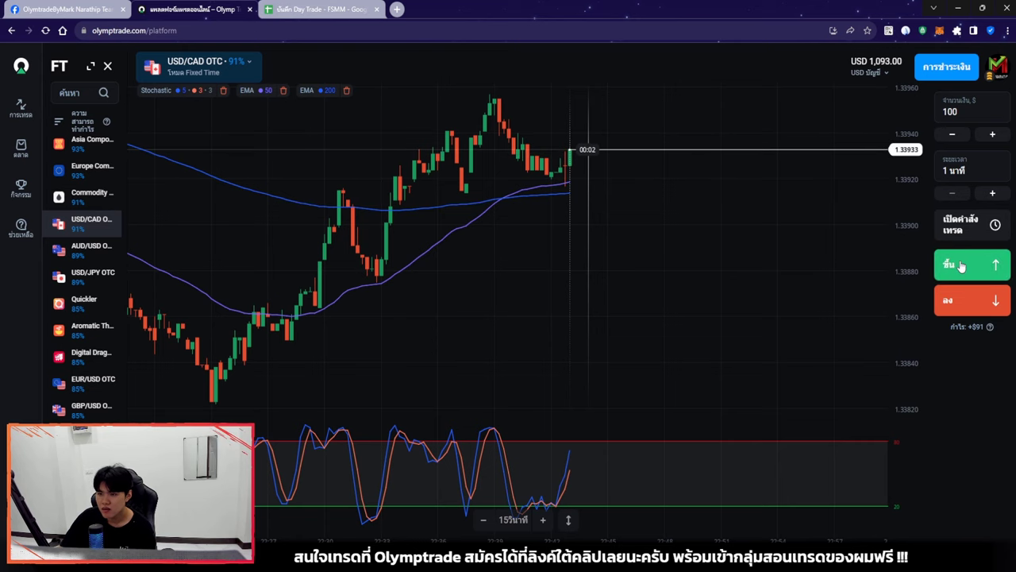
{"action": "left_click", "coordinate": [961, 266]}
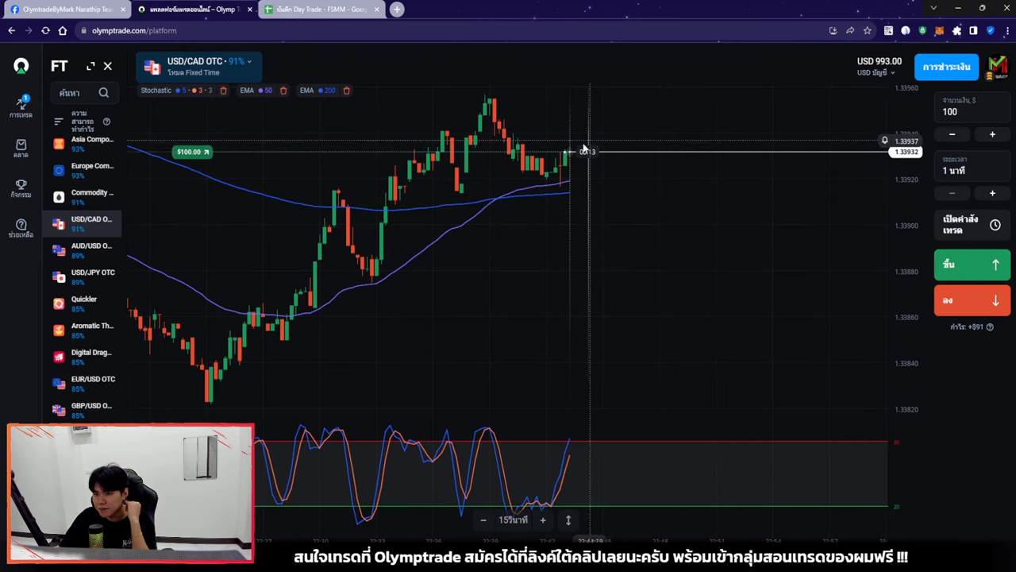
Draw two roughly parallel downward arrows along the earlier USD/CAD OTC downtrend, then remove the annotations.
{"action": "scroll", "coordinate": [603, 238], "scroll_direction": "down", "scroll_amount": 3}
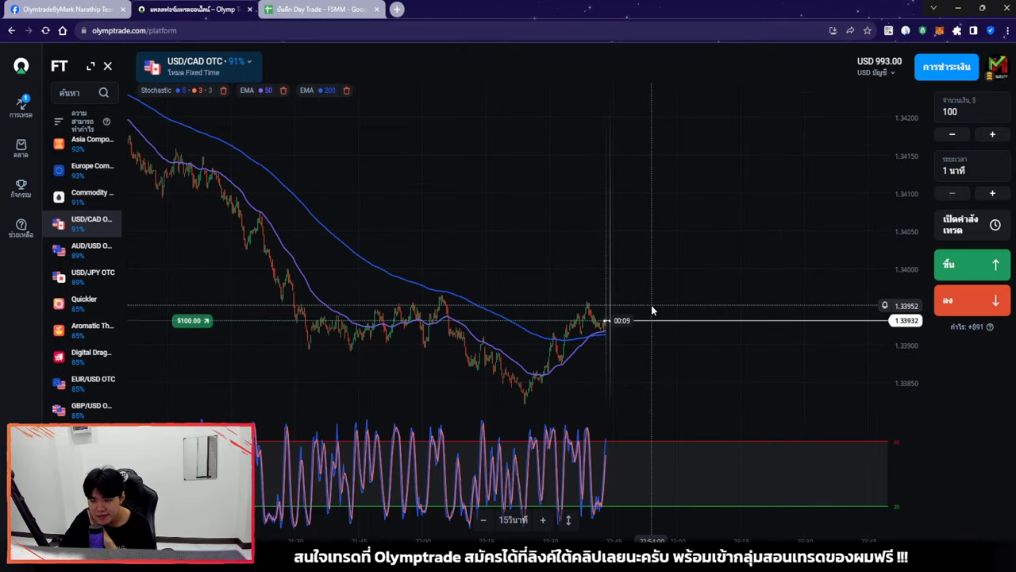
{"action": "left_click_drag", "start_coordinate": [652, 310], "coordinate": [691, 297]}
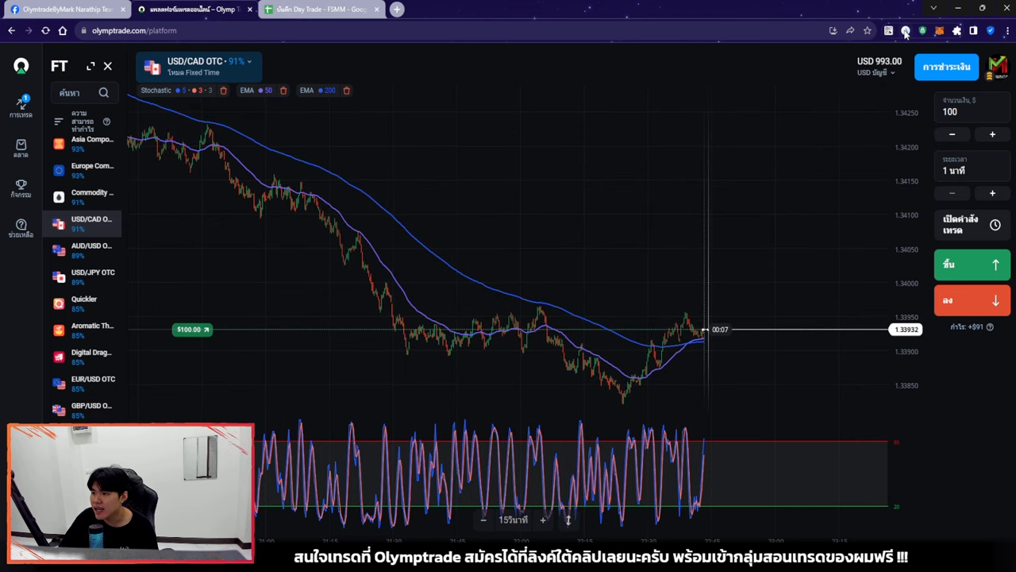
{"action": "left_click", "coordinate": [907, 31]}
{"action": "left_click_drag", "start_coordinate": [197, 102], "coordinate": [425, 207]}
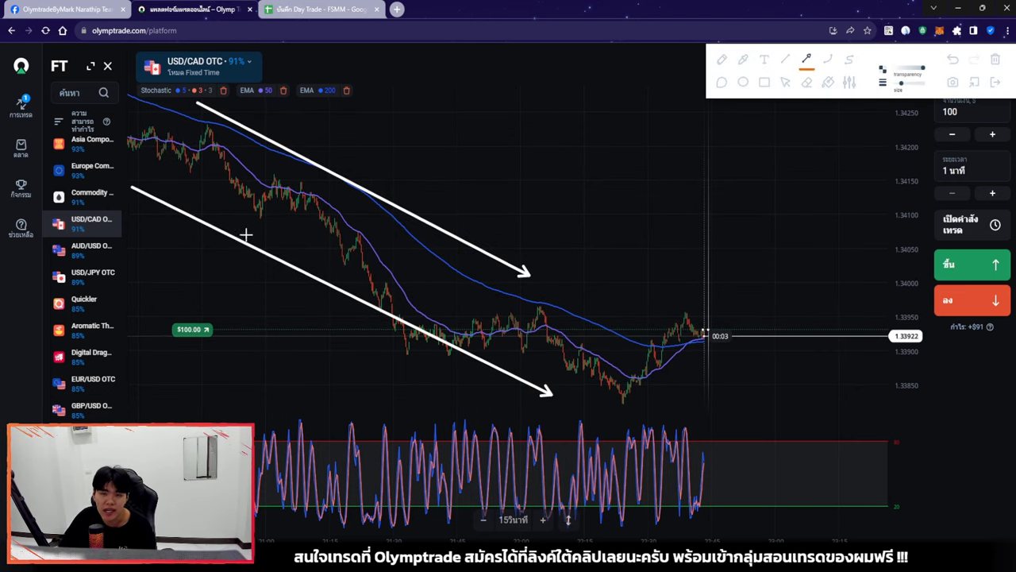
{"action": "left_click", "coordinate": [993, 62]}
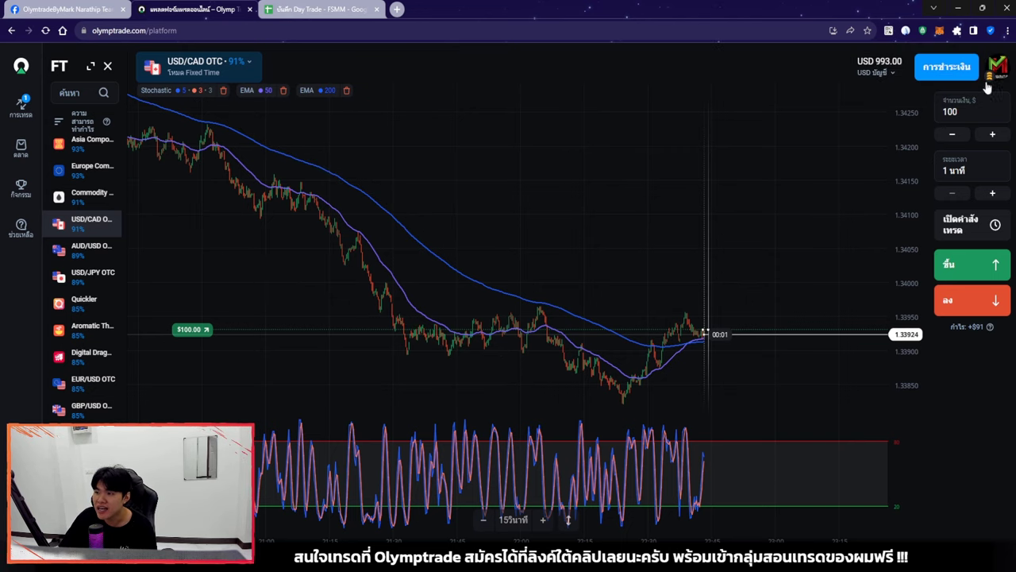
Examine the USD/CAD OTC candles, EMA 50 and 200 crossover and Stochastic around the $100 up trade through its expiry.
{"action": "scroll", "coordinate": [753, 312], "scroll_direction": "up", "scroll_amount": 5}
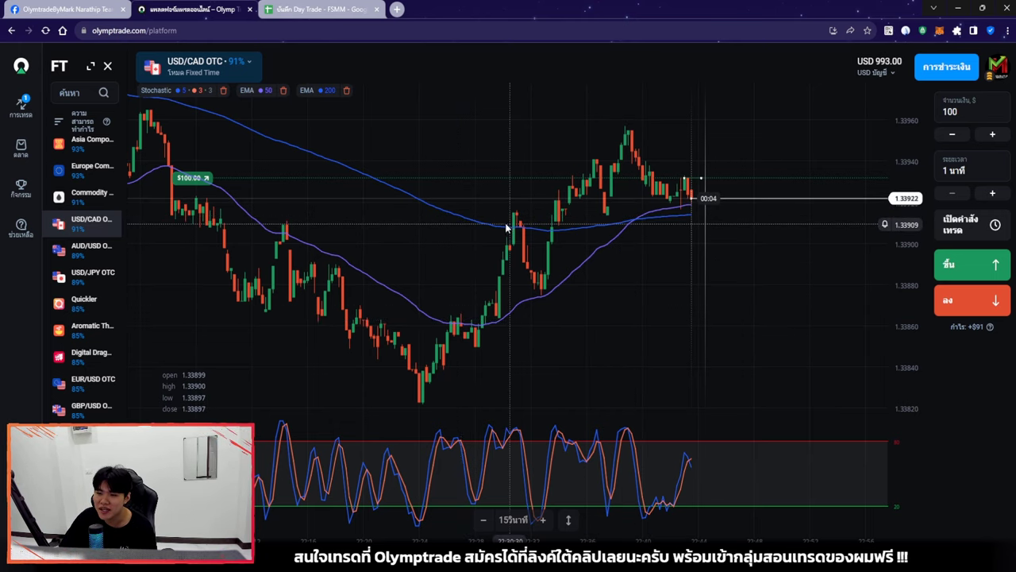
{"action": "scroll", "coordinate": [699, 211], "scroll_direction": "up", "scroll_amount": 3}
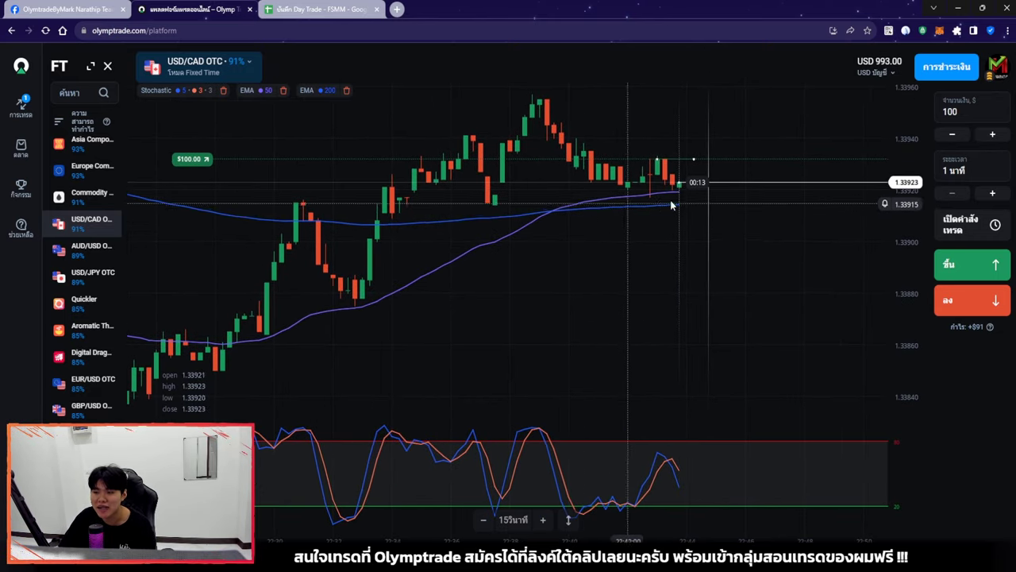
{"action": "scroll", "coordinate": [753, 297], "scroll_direction": "down", "scroll_amount": 2}
{"action": "left_click_drag", "start_coordinate": [753, 298], "coordinate": [738, 292]}
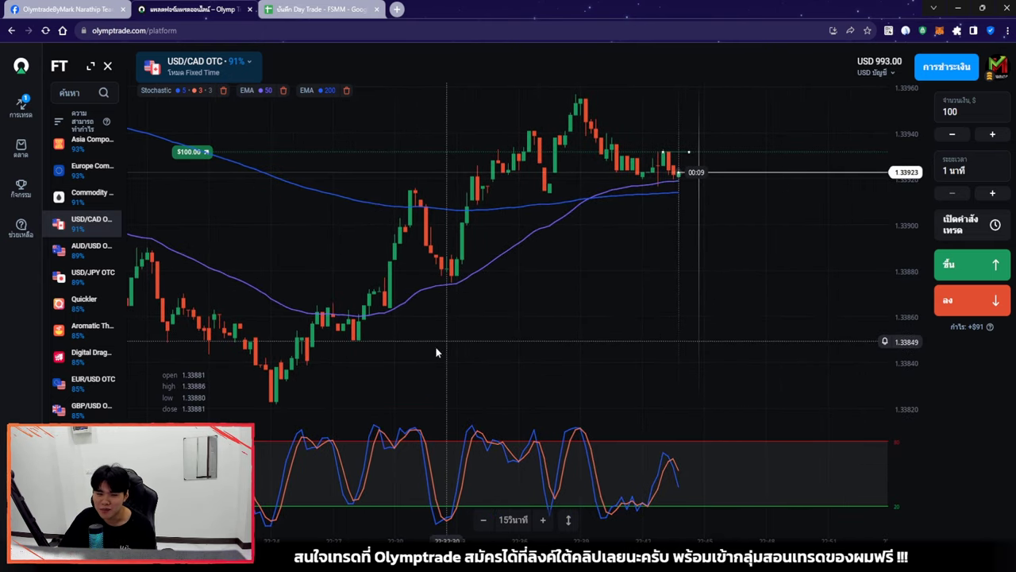
{"action": "scroll", "coordinate": [608, 288], "scroll_direction": "down", "scroll_amount": 4}
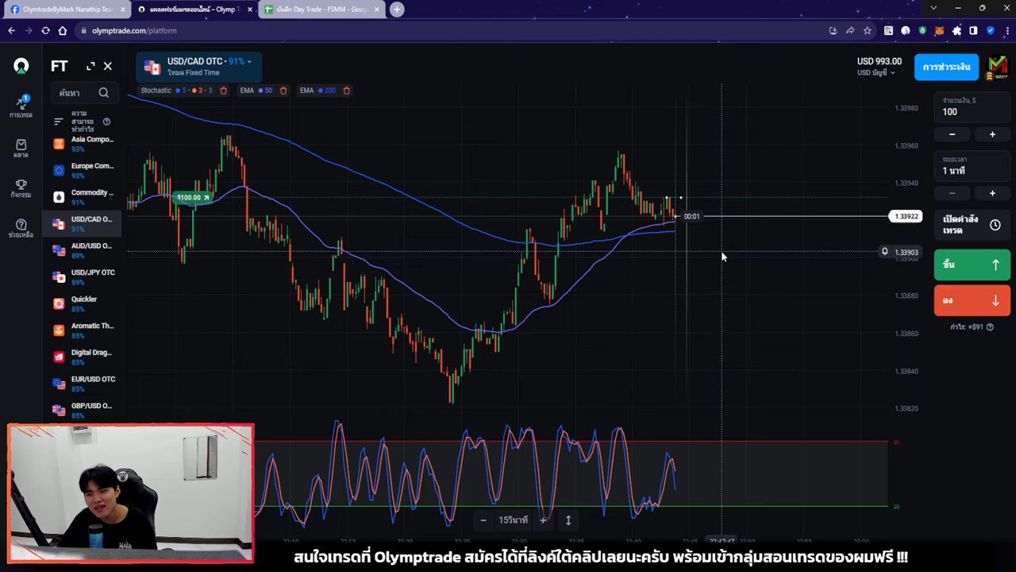
{"action": "scroll", "coordinate": [722, 256], "scroll_direction": "up", "scroll_amount": 3}
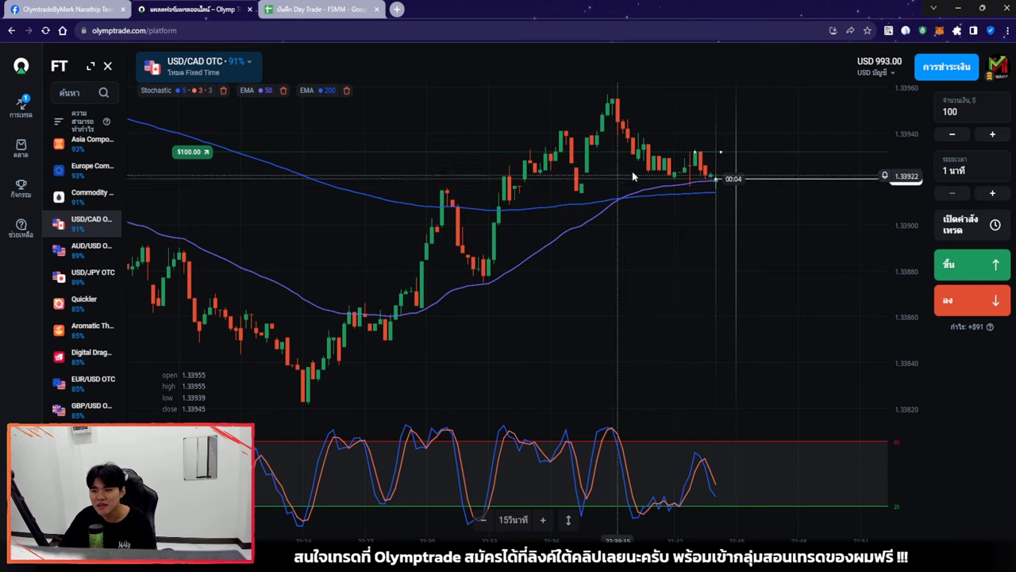
{"action": "scroll", "coordinate": [668, 253], "scroll_direction": "down", "scroll_amount": 4}
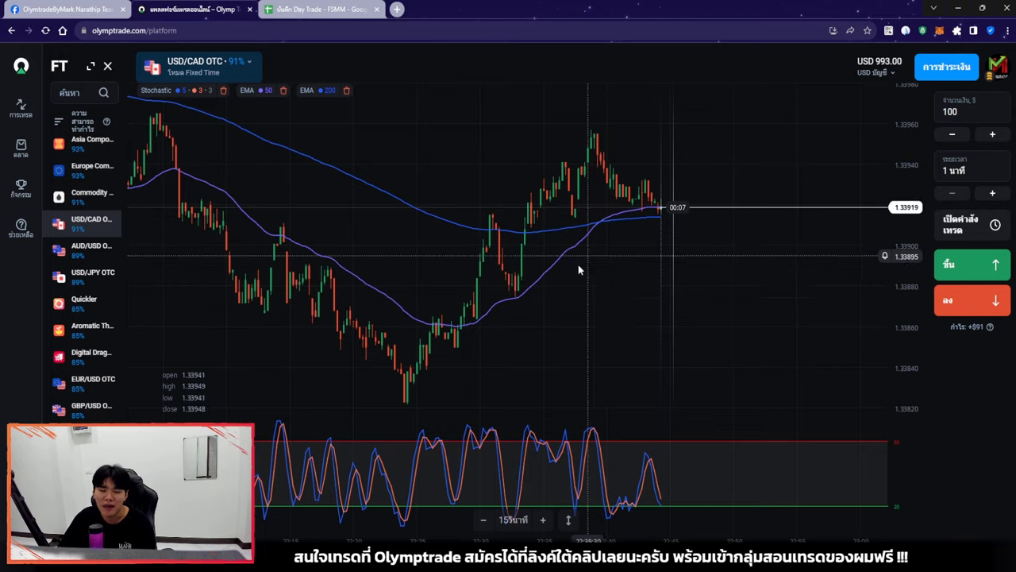
{"action": "scroll", "coordinate": [643, 240], "scroll_direction": "up", "scroll_amount": 3}
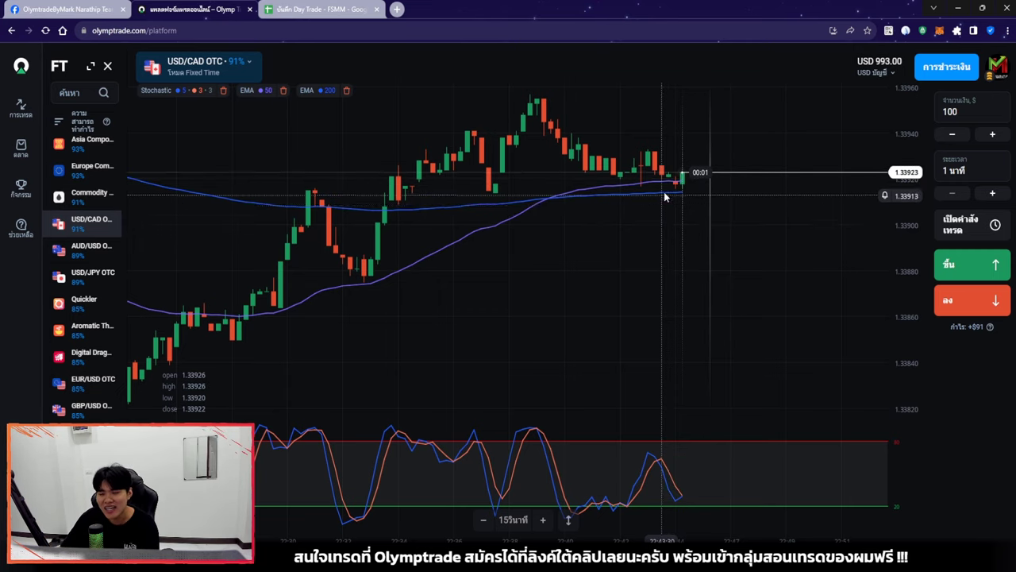
{"action": "scroll", "coordinate": [664, 191], "scroll_direction": "up", "scroll_amount": 4}
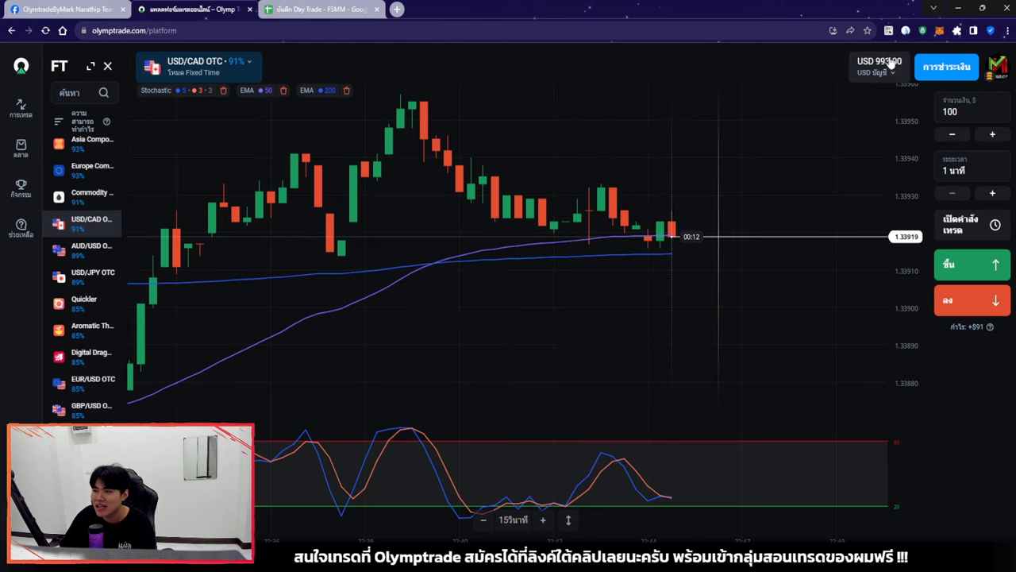
Examine the USD/CAD OTC candles around the EMA 50 and 200 lines and the Stochastic at several zoom levels.
{"action": "left_click", "coordinate": [910, 30]}
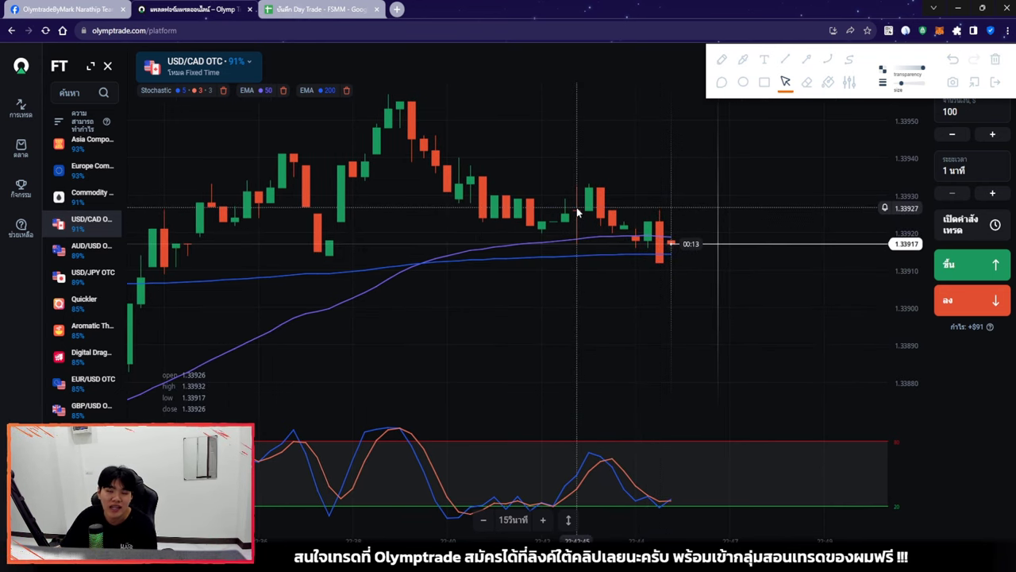
{"action": "scroll", "coordinate": [615, 287], "scroll_direction": "down", "scroll_amount": 5}
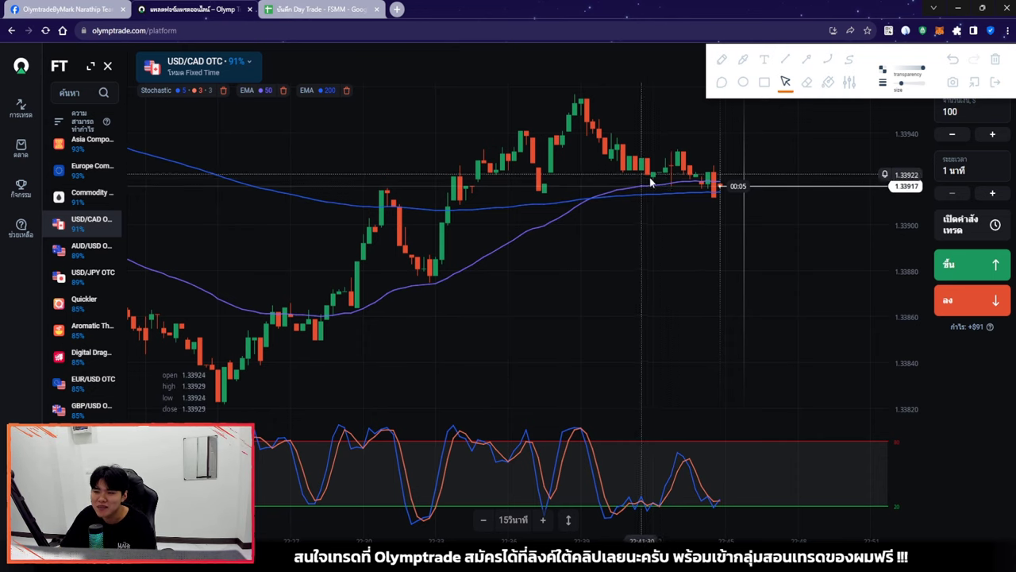
{"action": "left_click_drag", "start_coordinate": [724, 261], "coordinate": [701, 256]}
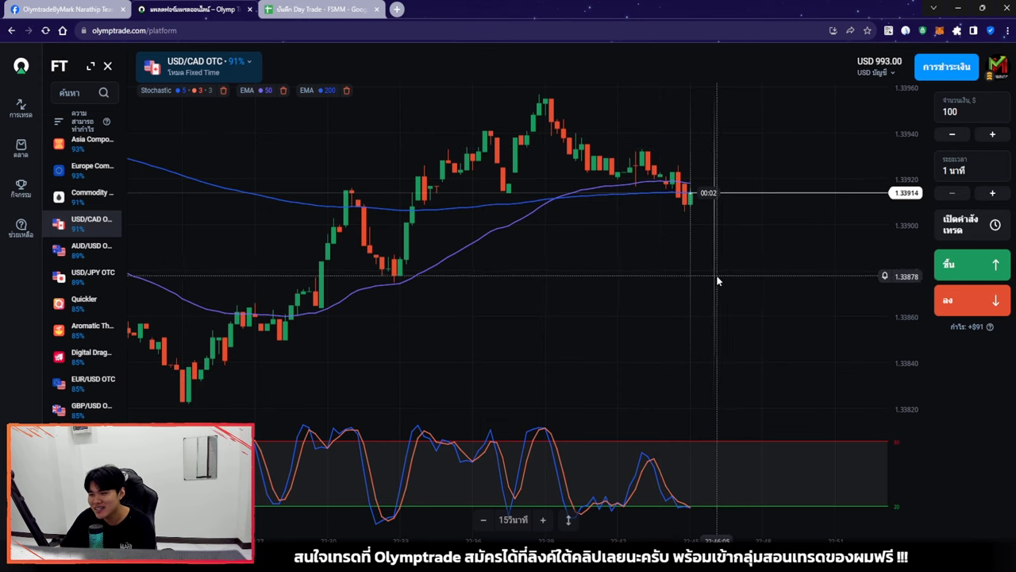
{"action": "scroll", "coordinate": [714, 278], "scroll_direction": "up", "scroll_amount": 2}
{"action": "scroll", "coordinate": [714, 274], "scroll_direction": "up", "scroll_amount": 1}
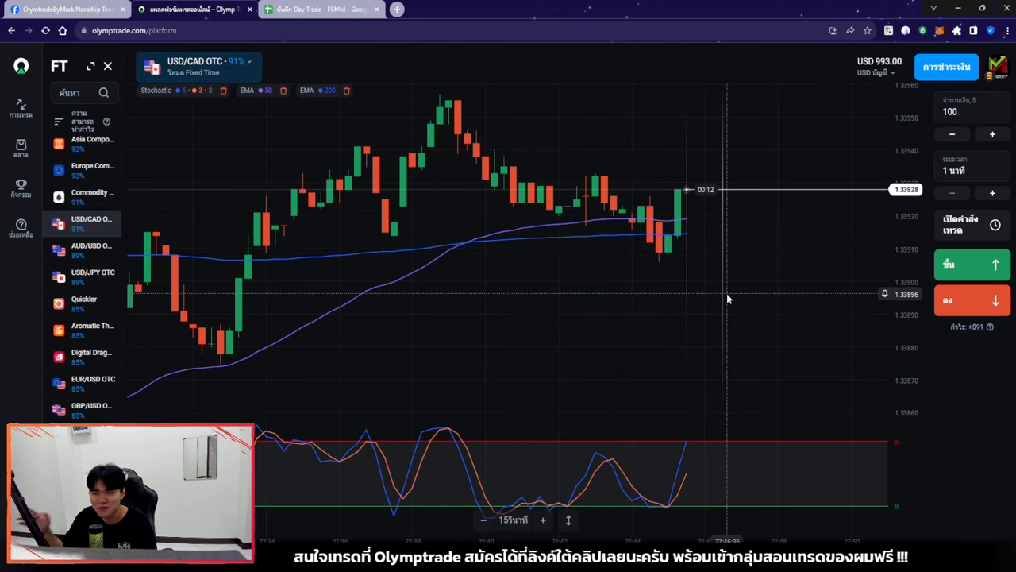
{"action": "scroll", "coordinate": [707, 255], "scroll_direction": "down", "scroll_amount": 3}
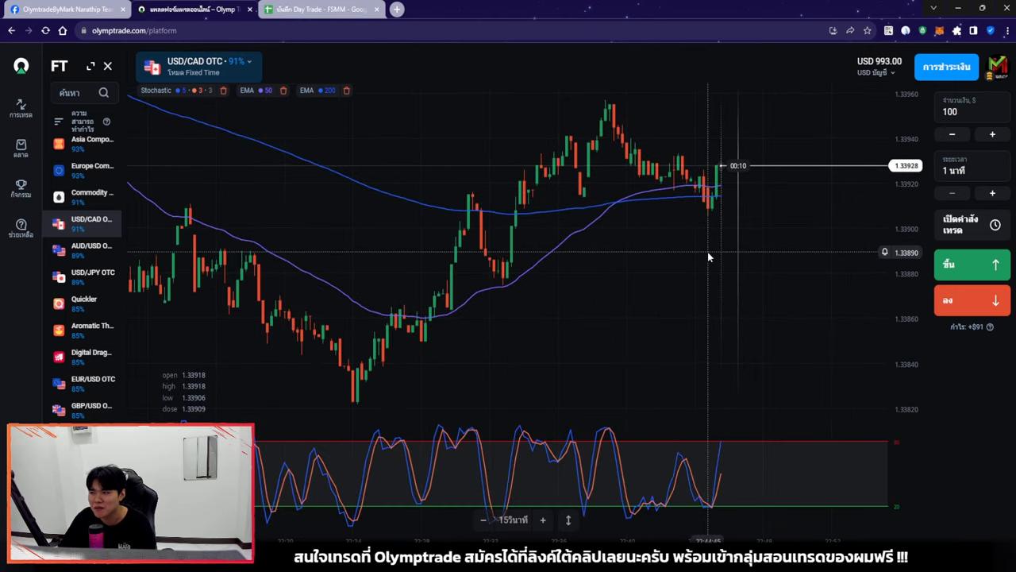
Switch to the day-trade log in Google Sheets and enter 250 as the third trade's size in E20.
{"action": "left_click", "coordinate": [308, 6]}
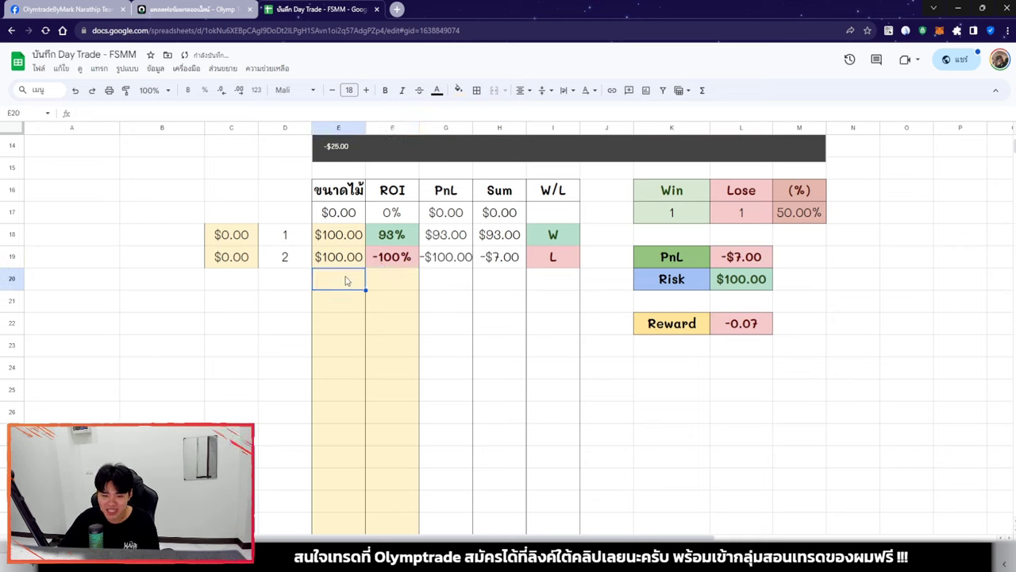
{"action": "left_click", "coordinate": [347, 276]}
{"action": "type", "text": "250"}
{"action": "key", "text": "Return"}
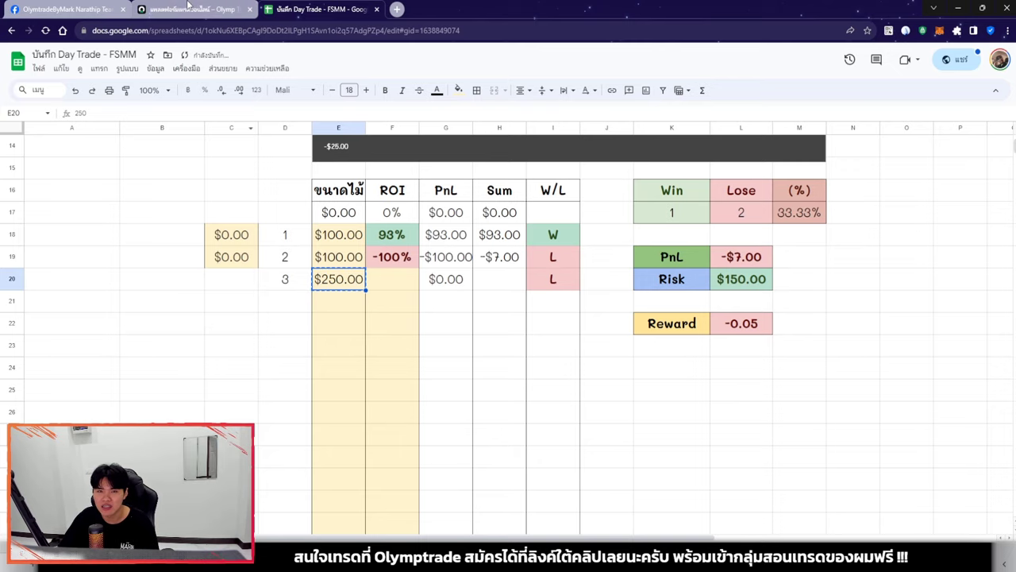
Back in Olymp Trade, set the trade amount to $250 and compare the asset charts from Asia Composite Index through EUR/USD OTC.
{"action": "left_click", "coordinate": [188, 6]}
{"action": "scroll", "coordinate": [747, 232], "scroll_direction": "down", "scroll_amount": 5}
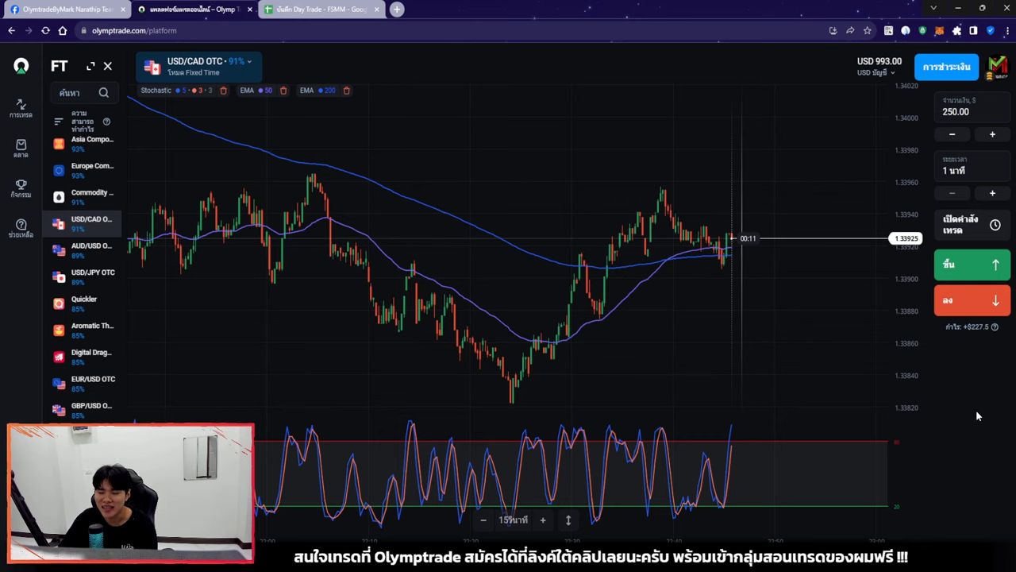
{"action": "scroll", "coordinate": [746, 345], "scroll_direction": "down", "scroll_amount": 3}
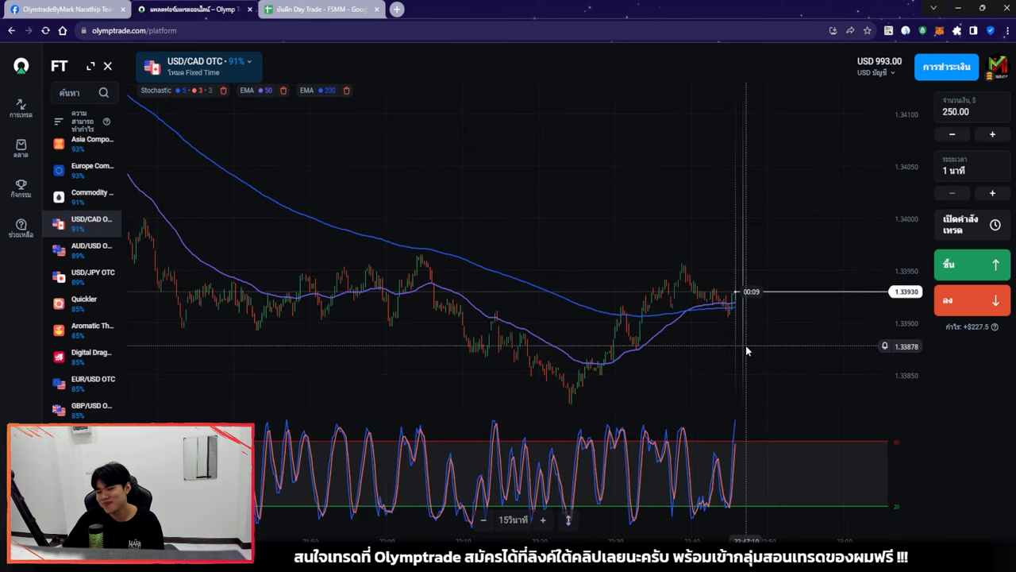
{"action": "left_click", "coordinate": [89, 143]}
{"action": "left_click", "coordinate": [91, 179]}
{"action": "left_click", "coordinate": [99, 224]}
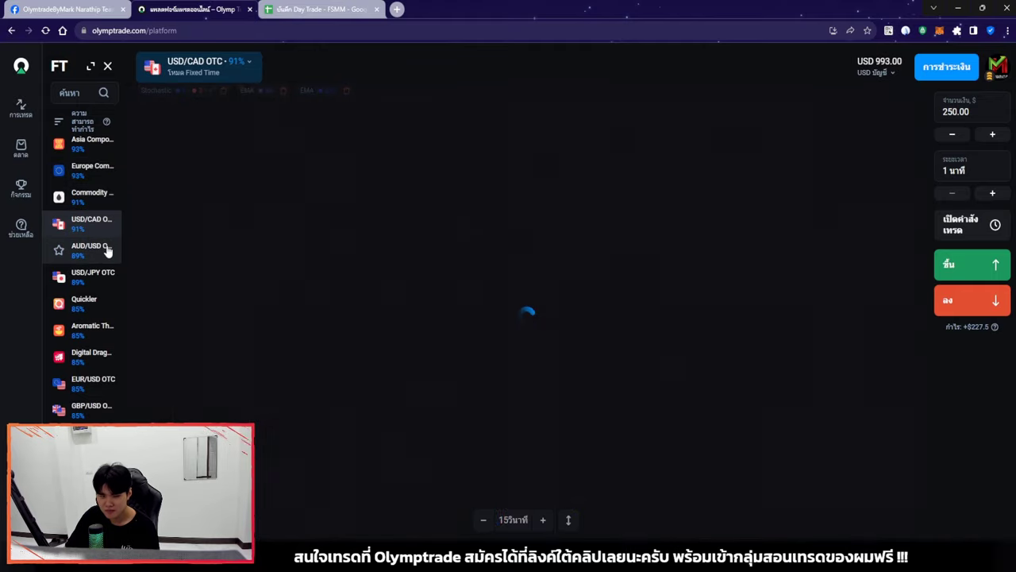
{"action": "left_click", "coordinate": [105, 251]}
{"action": "left_click", "coordinate": [109, 277]}
{"action": "left_click", "coordinate": [95, 354]}
{"action": "left_click", "coordinate": [95, 382]}
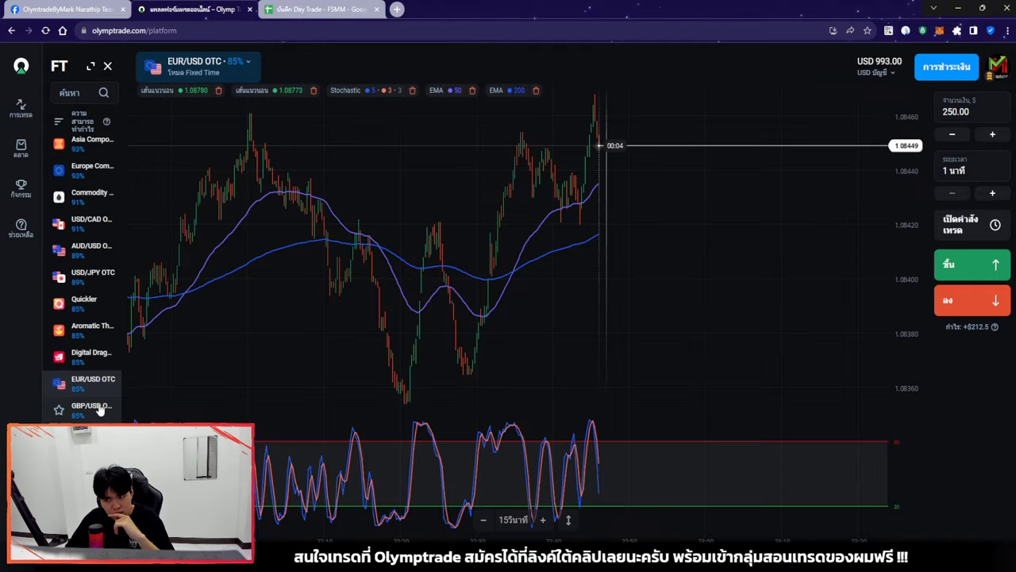
Open GBP/USD OTC and place a $250 down trade with a 1-minute duration near the EMA 50.
{"action": "left_click", "coordinate": [94, 408]}
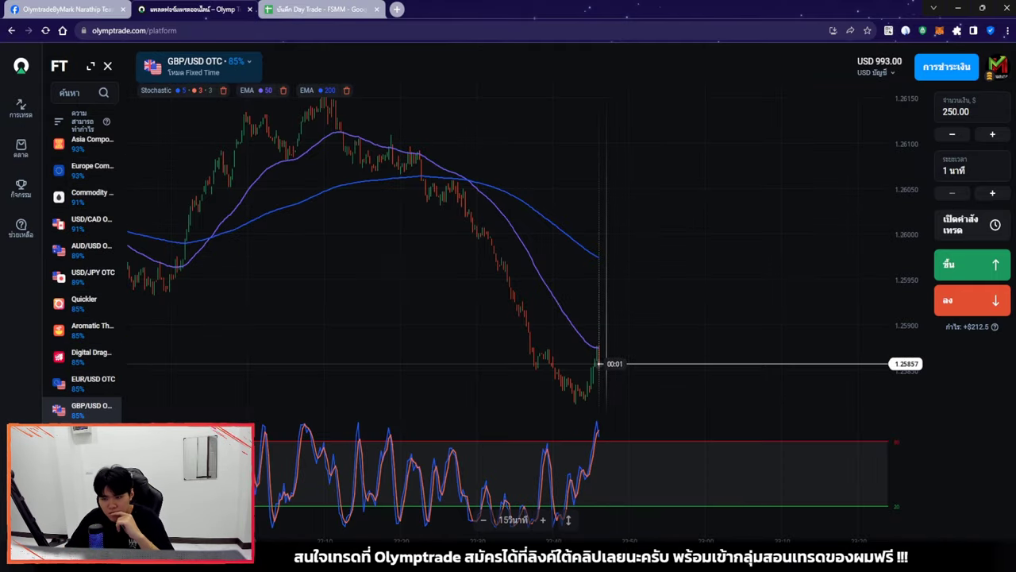
{"action": "left_click", "coordinate": [974, 307]}
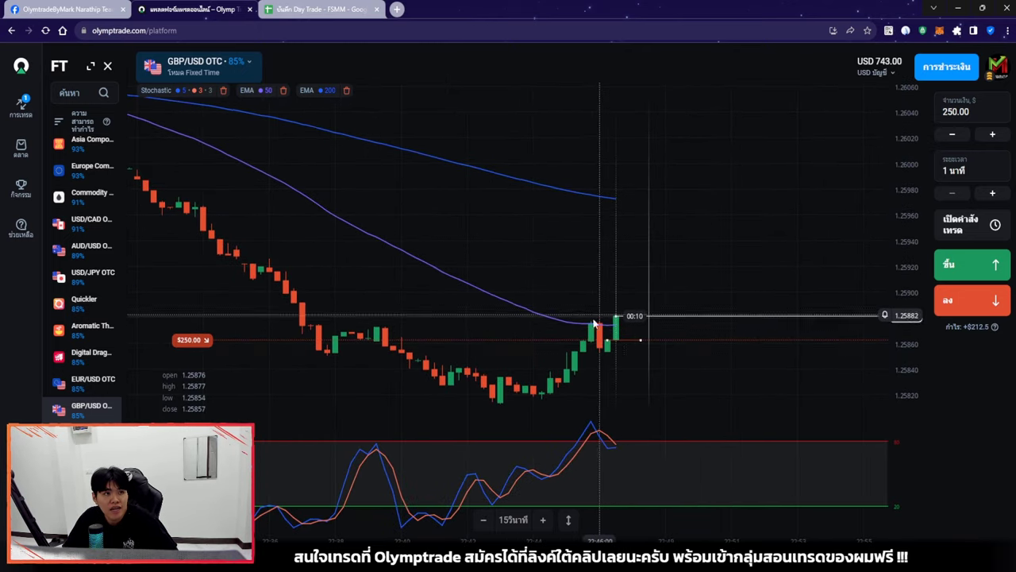
{"action": "scroll", "coordinate": [688, 235], "scroll_direction": "up", "scroll_amount": 3}
{"action": "scroll", "coordinate": [688, 233], "scroll_direction": "up", "scroll_amount": 2}
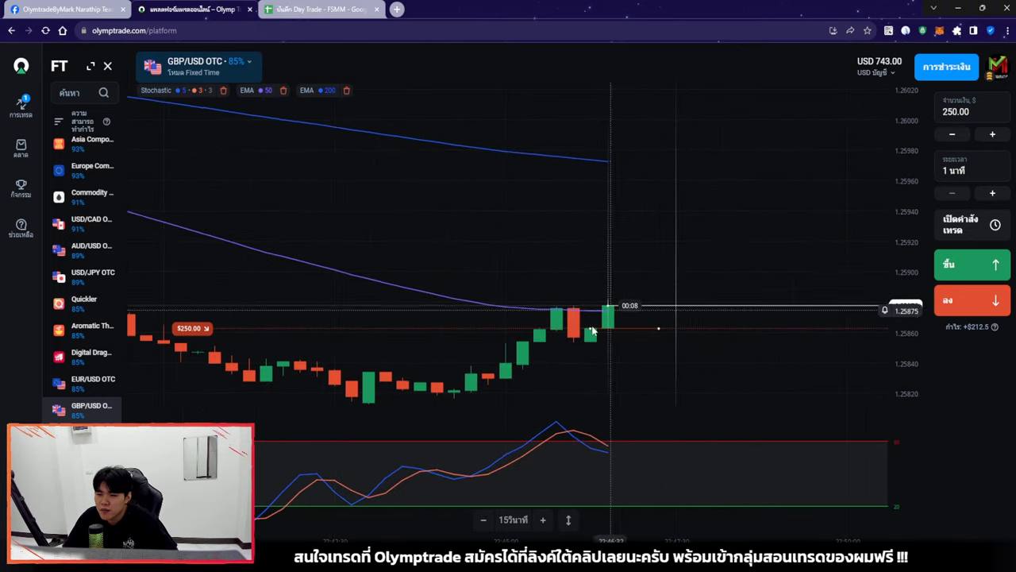
Draw two downward arrows above and below the GBP/USD OTC downtrend, then remove the annotations.
{"action": "scroll", "coordinate": [659, 238], "scroll_direction": "down", "scroll_amount": 5}
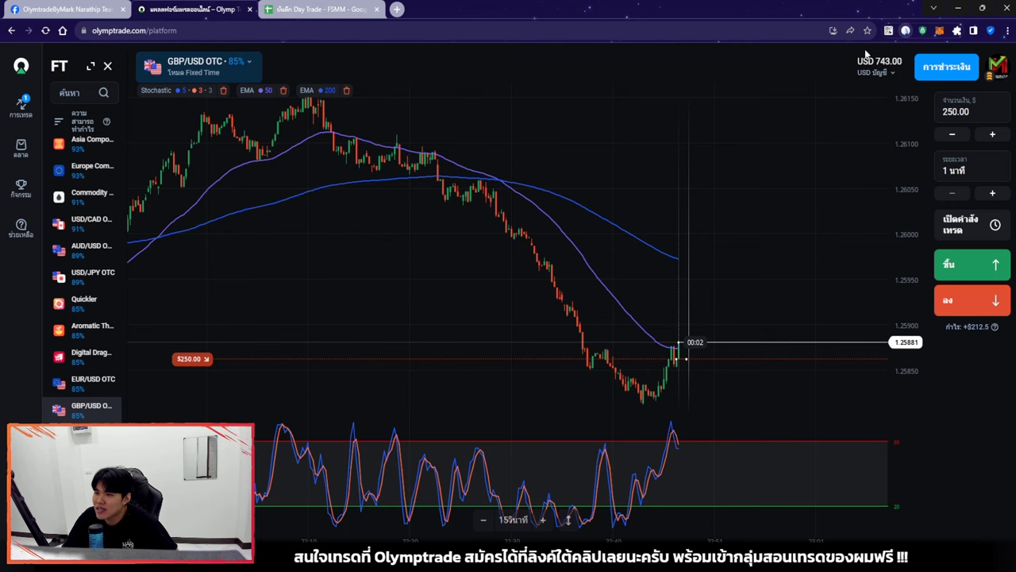
{"action": "key", "text": "alt+d"}
{"action": "mouse_move", "coordinate": [322, 90]}
{"action": "left_mouse_down"}
{"action": "mouse_move", "coordinate": [516, 177]}
{"action": "mouse_move", "coordinate": [707, 298]}
{"action": "left_mouse_up"}
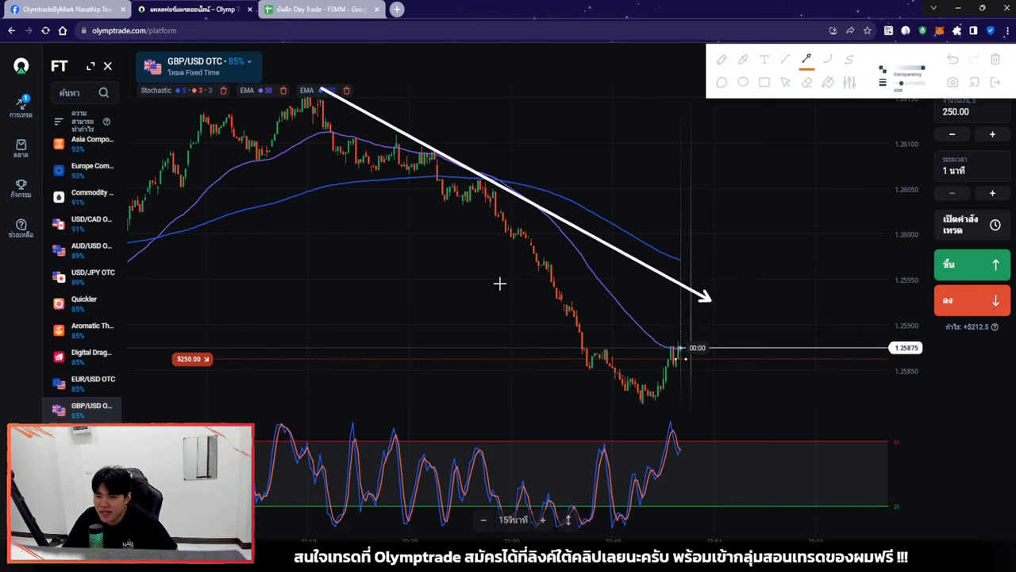
{"action": "left_click_drag", "start_coordinate": [211, 131], "coordinate": [639, 414]}
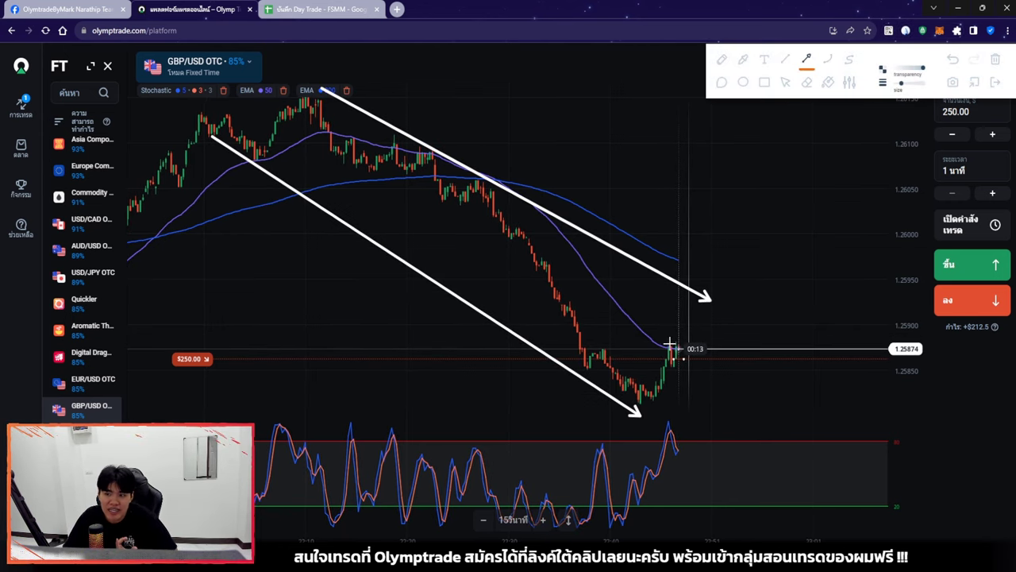
{"action": "left_click", "coordinate": [998, 61]}
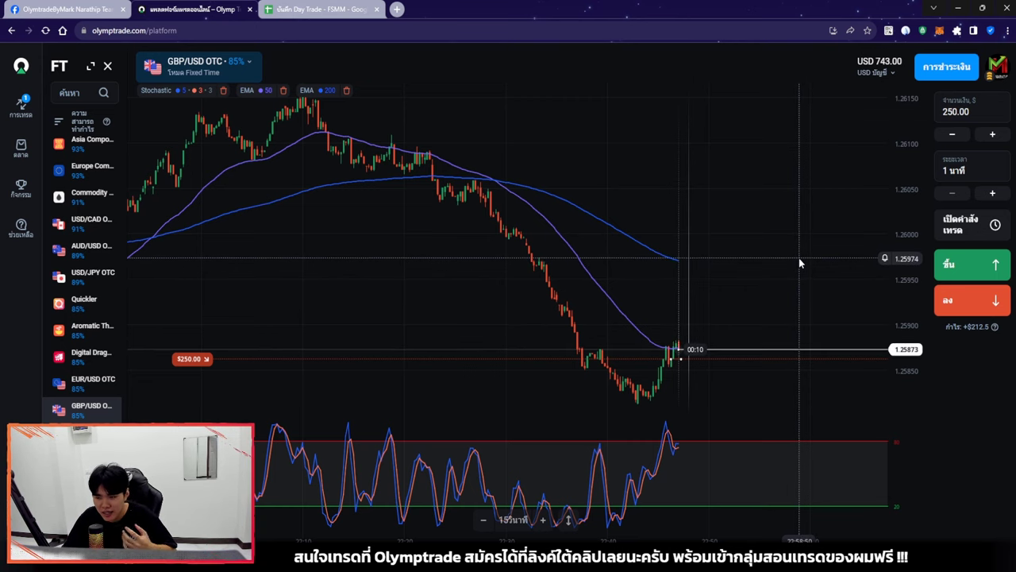
Mark the GBP/USD OTC low and the climb to the EMA 50 with four short arrows, then close the annotations.
{"action": "scroll", "coordinate": [798, 258], "scroll_direction": "up", "scroll_amount": 5}
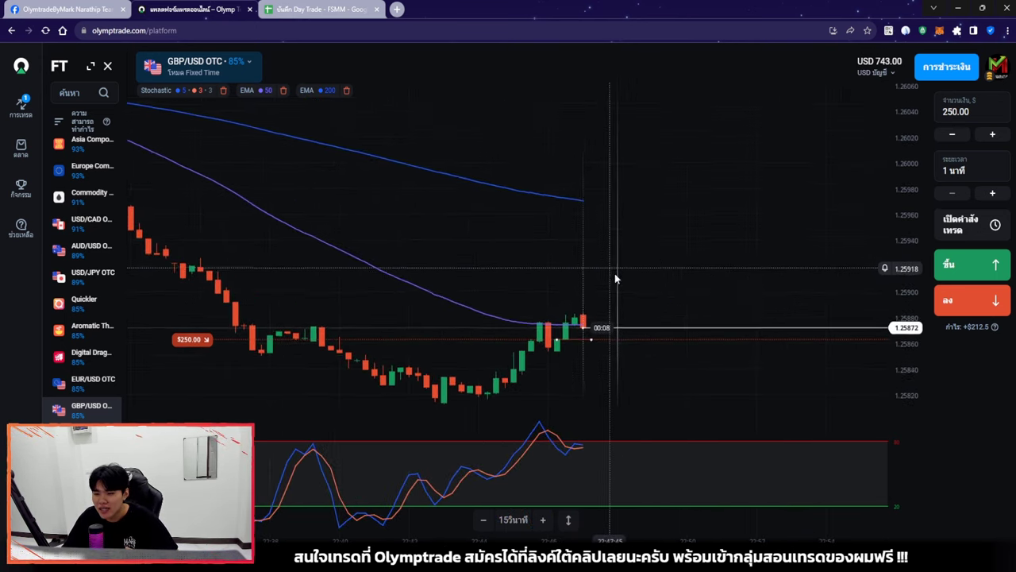
{"action": "scroll", "coordinate": [877, 124], "scroll_direction": "up", "scroll_amount": 1}
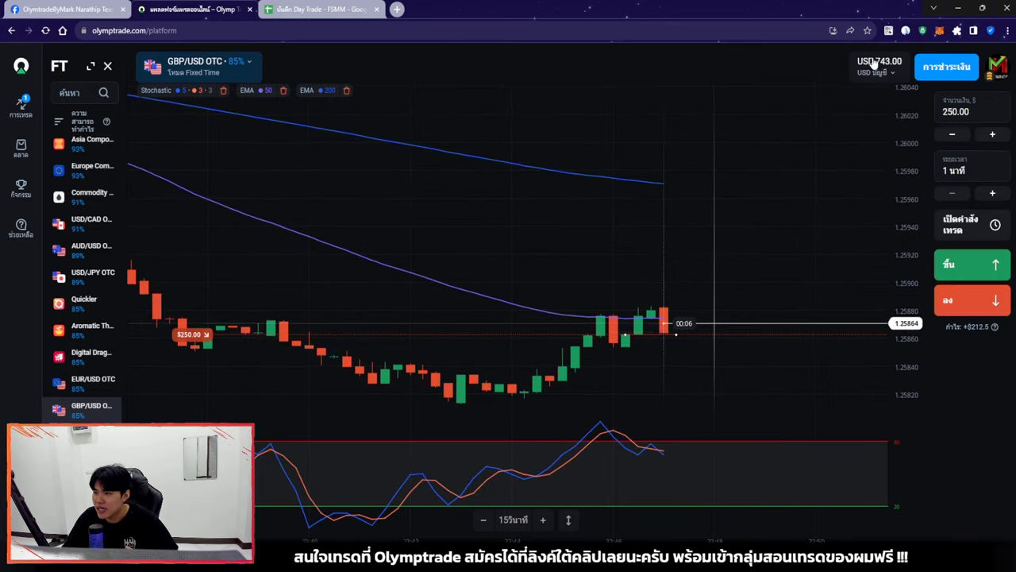
{"action": "left_click", "coordinate": [906, 31]}
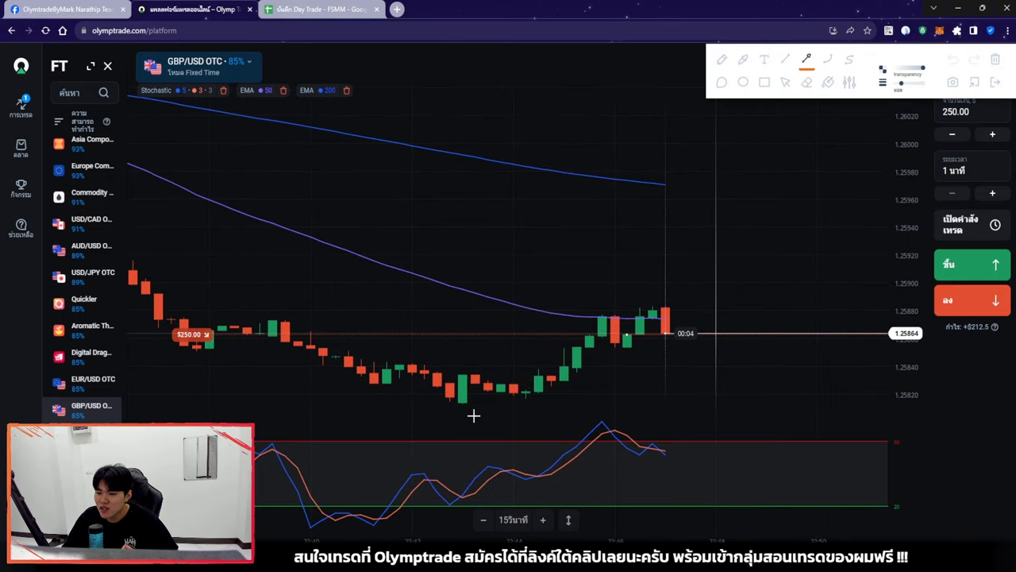
{"action": "left_click", "coordinate": [786, 81]}
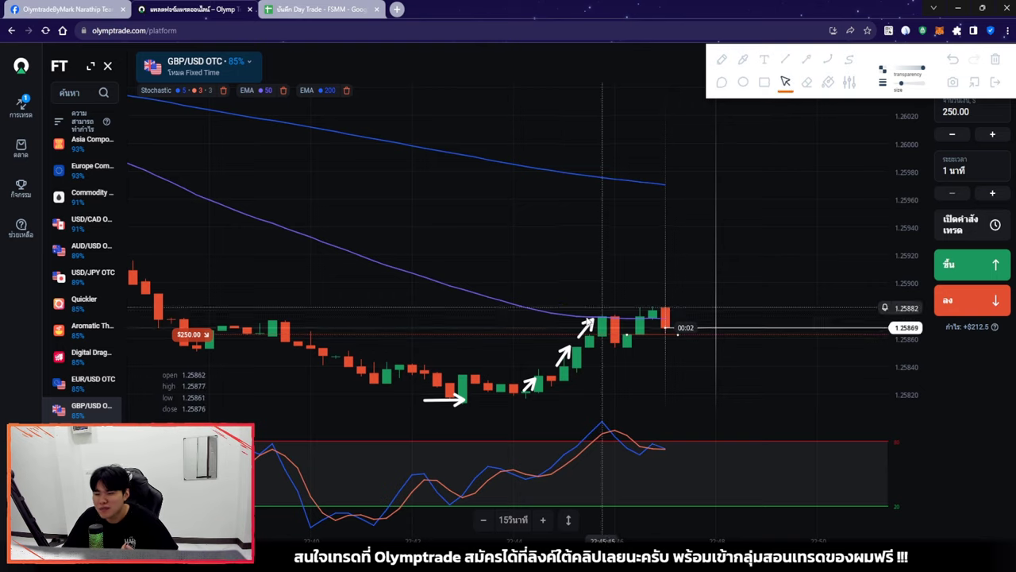
{"action": "left_click", "coordinate": [995, 83]}
Examine the GBP/USD OTC candles, EMA 50 and Stochastic around the $250 down trade through and after its expiry.
{"action": "scroll", "coordinate": [672, 272], "scroll_direction": "up", "scroll_amount": 2}
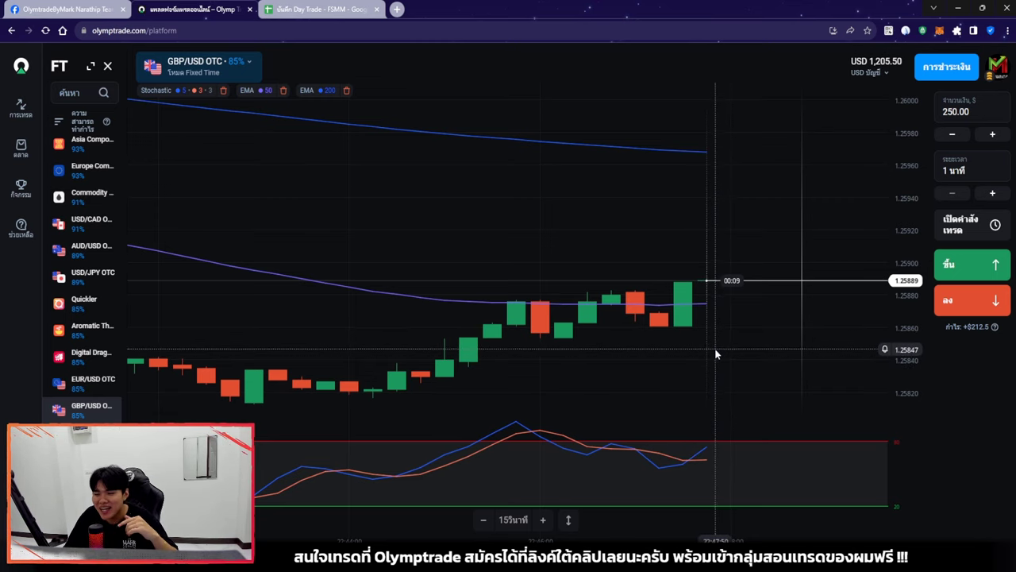
{"action": "scroll", "coordinate": [719, 337], "scroll_direction": "down", "scroll_amount": 2}
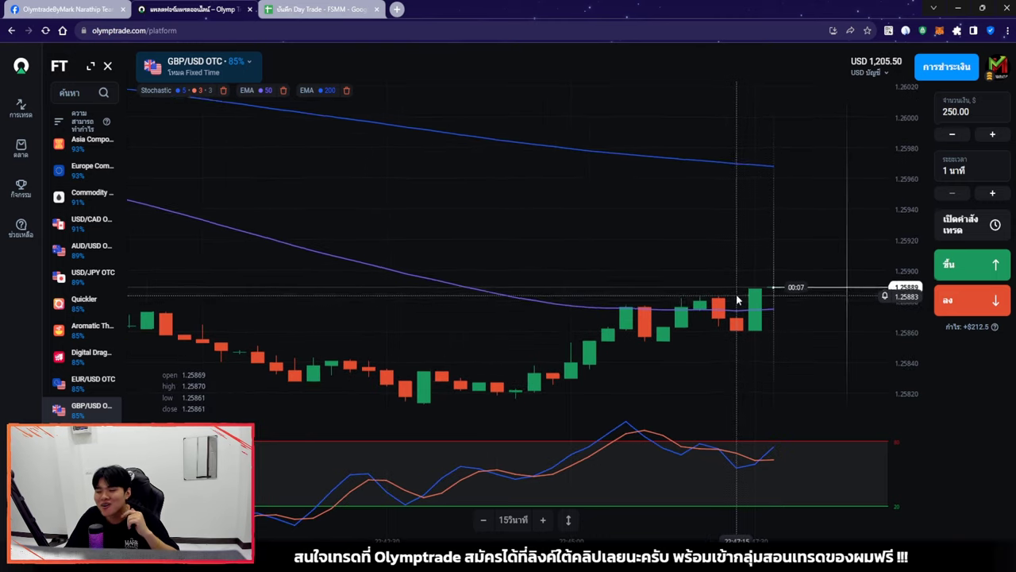
{"action": "left_click_drag", "start_coordinate": [737, 300], "coordinate": [706, 278]}
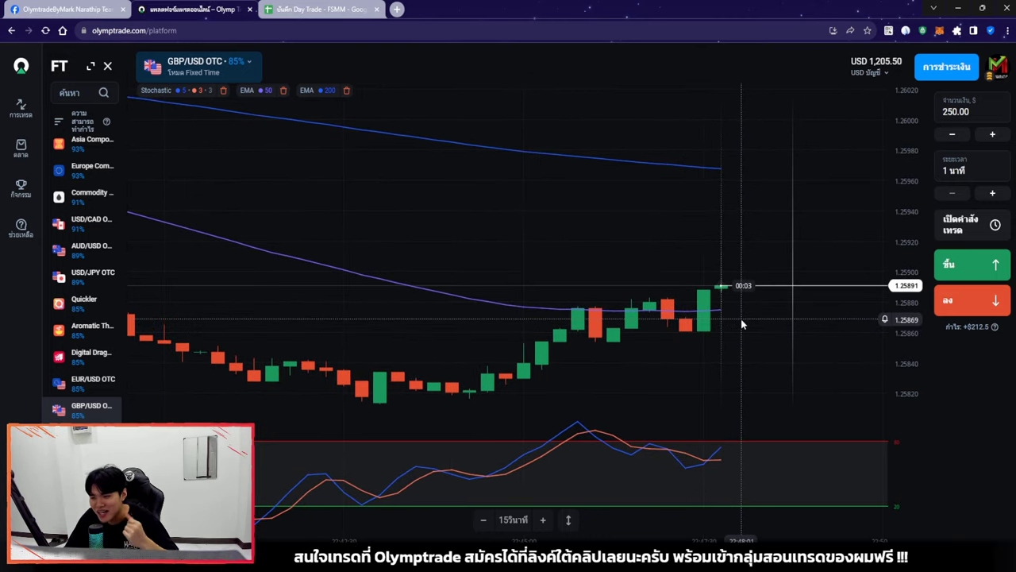
{"action": "scroll", "coordinate": [741, 318], "scroll_direction": "down", "scroll_amount": 2}
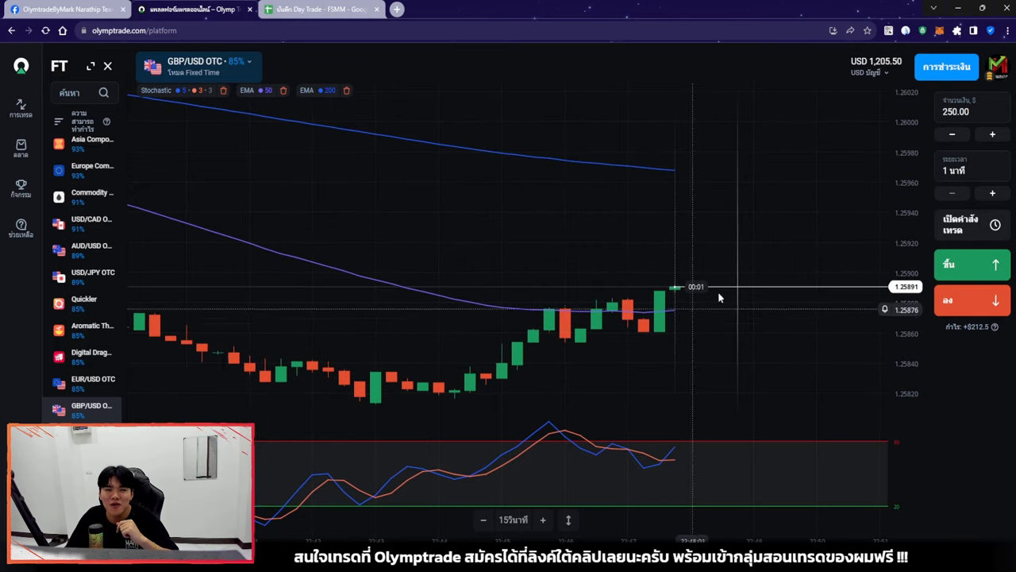
{"action": "scroll", "coordinate": [666, 339], "scroll_direction": "down", "scroll_amount": 2}
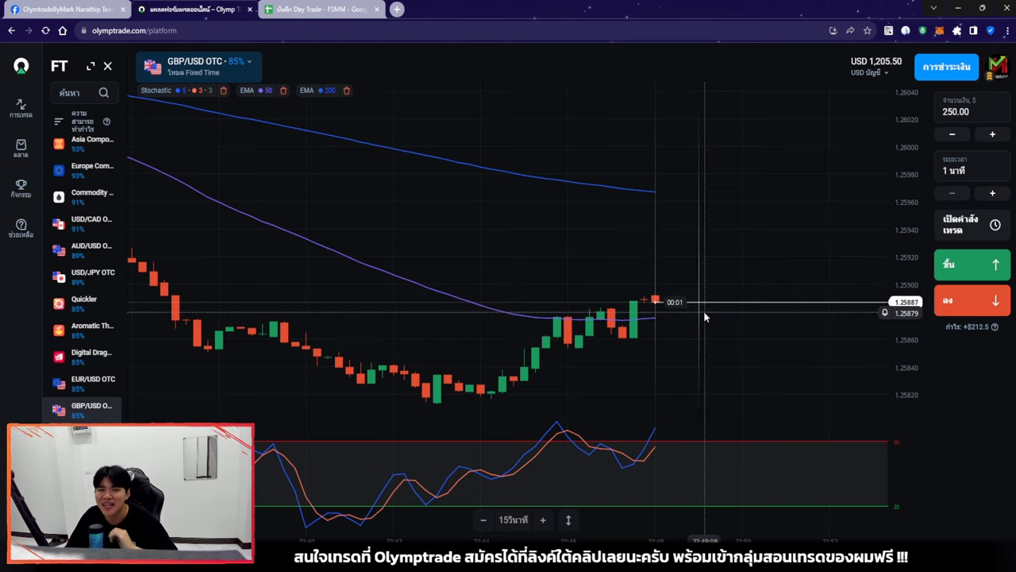
{"action": "scroll", "coordinate": [735, 306], "scroll_direction": "down", "scroll_amount": 3}
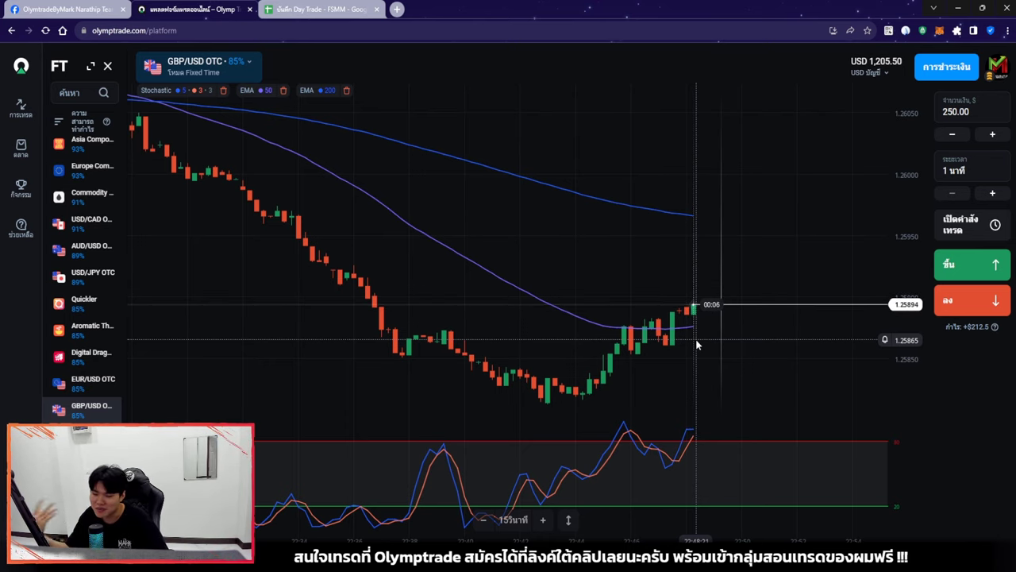
{"action": "scroll", "coordinate": [743, 349], "scroll_direction": "up", "scroll_amount": 3}
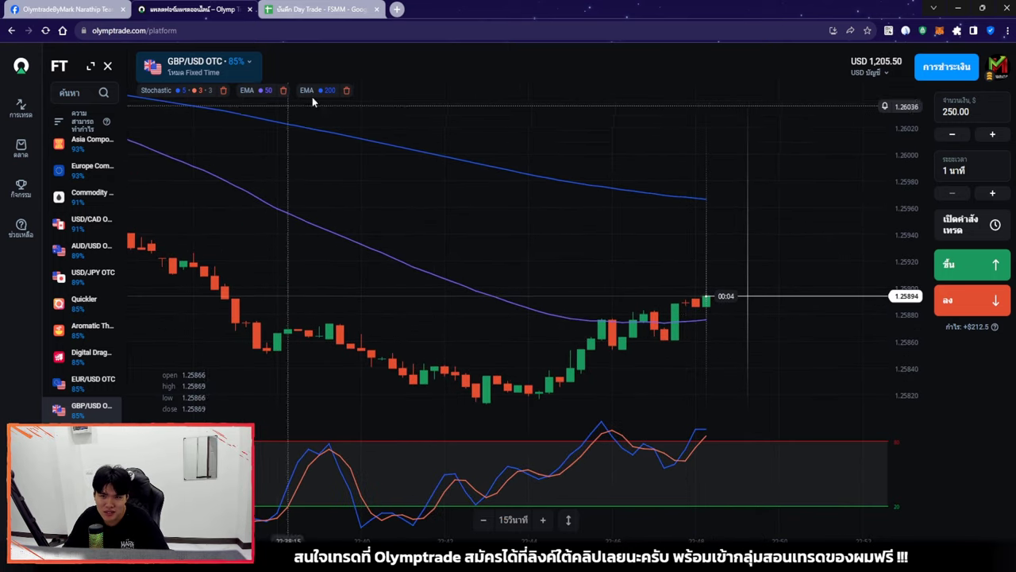
Switch to the day-trade log in Google Sheets and record an 85% ROI for the third trade in F20.
{"action": "left_click", "coordinate": [317, 9]}
{"action": "left_click", "coordinate": [253, 16]}
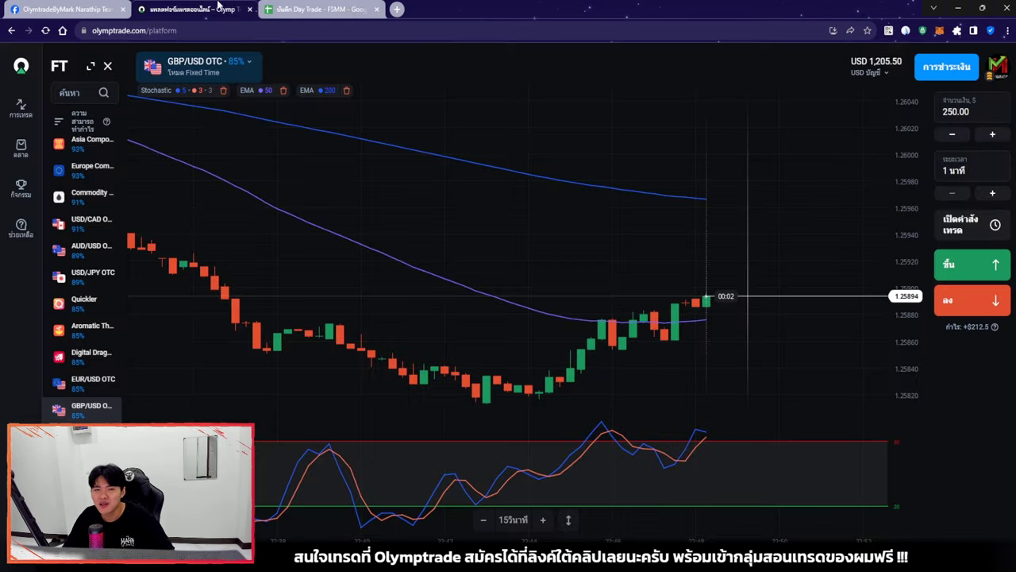
{"action": "left_click", "coordinate": [345, 6]}
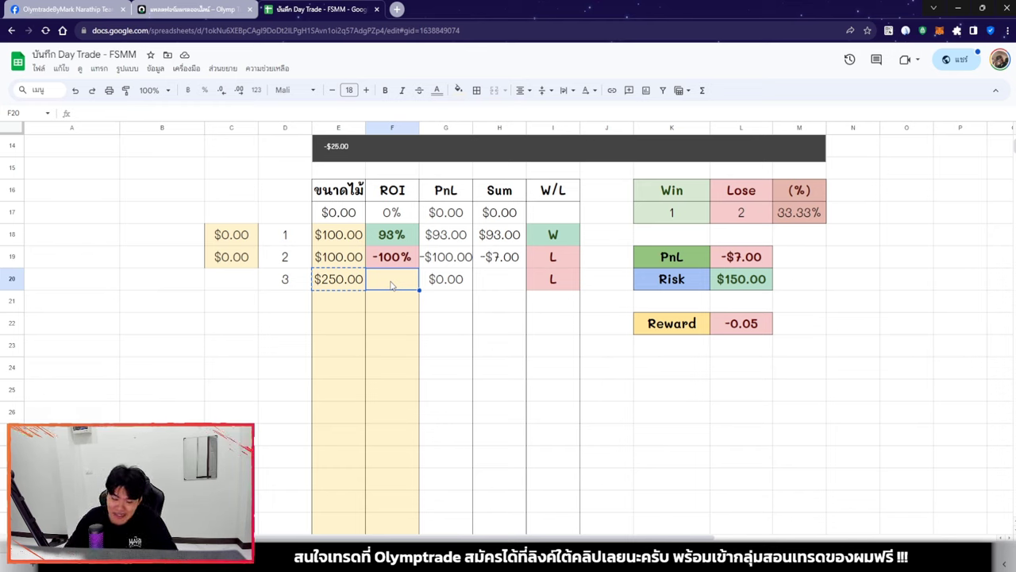
{"action": "left_click", "coordinate": [392, 279]}
{"action": "type", "text": "85%"}
{"action": "key", "text": "Return"}
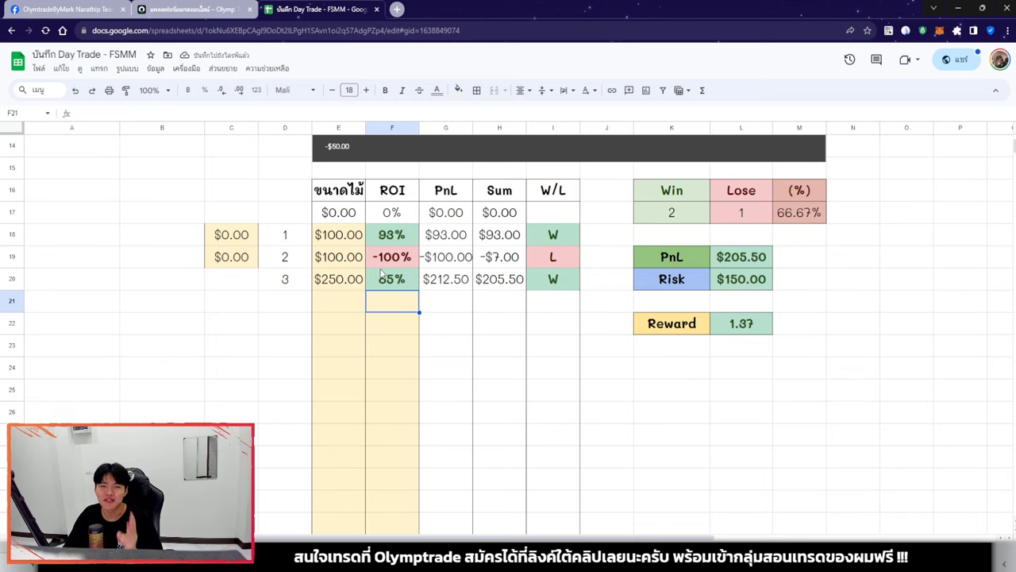
Recheck the GBP/USD OTC chart, then enter $100.00 as the fourth trade's size in E21 of the day-trade log.
{"action": "left_click", "coordinate": [194, 9]}
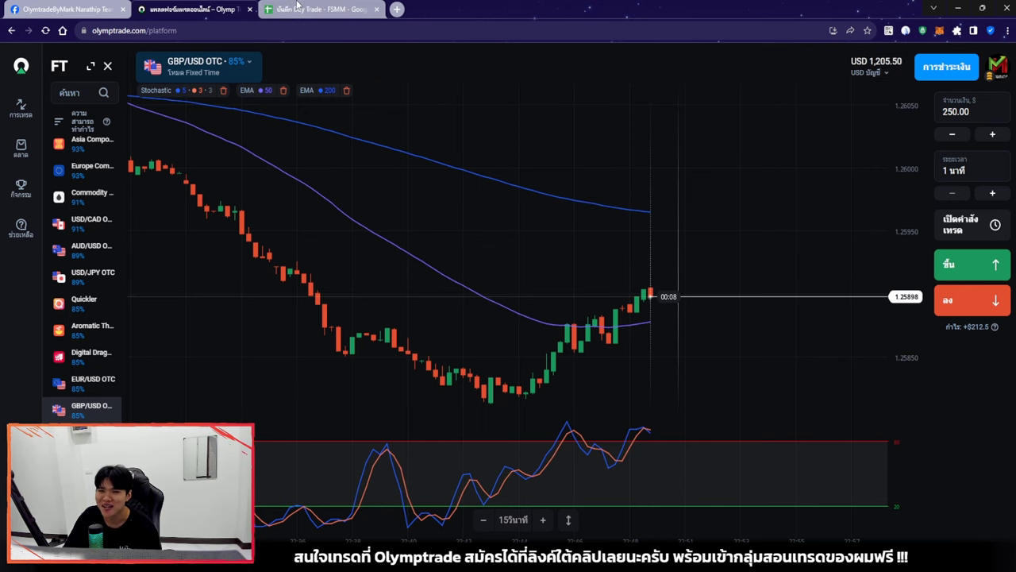
{"action": "left_click", "coordinate": [318, 9]}
{"action": "left_click", "coordinate": [354, 266]}
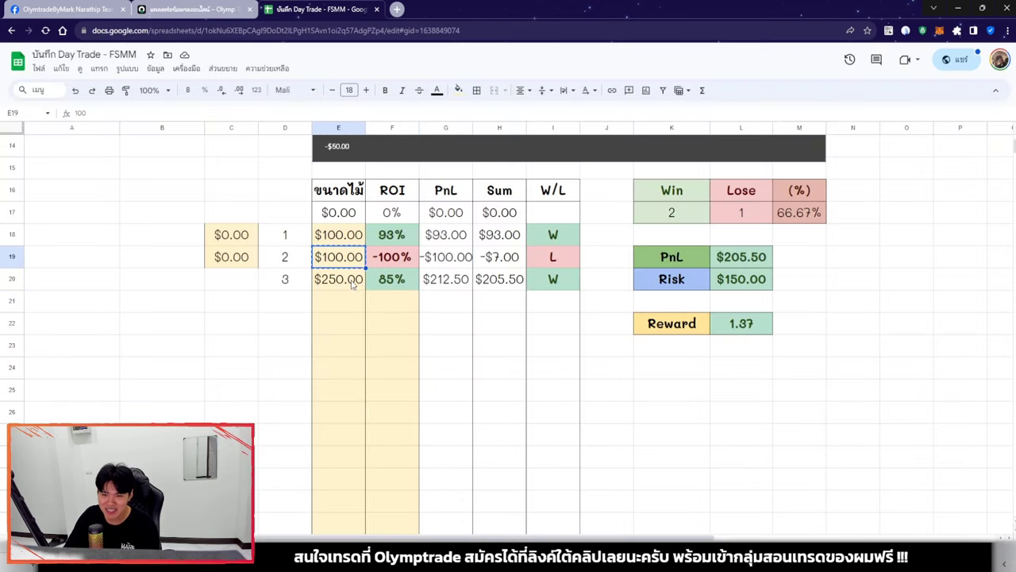
{"action": "left_click", "coordinate": [348, 300]}
{"action": "type", "text": "$100.00"}
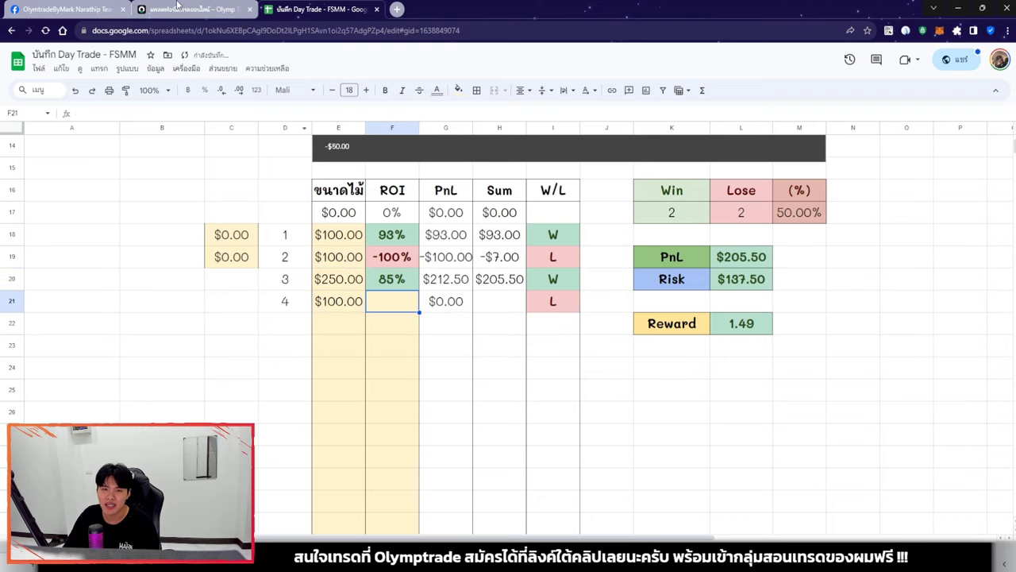
Copy the fourth trade's size from E21 of the day-trade log and set the Olymp Trade amount to 100.00.
{"action": "left_click", "coordinate": [178, 7]}
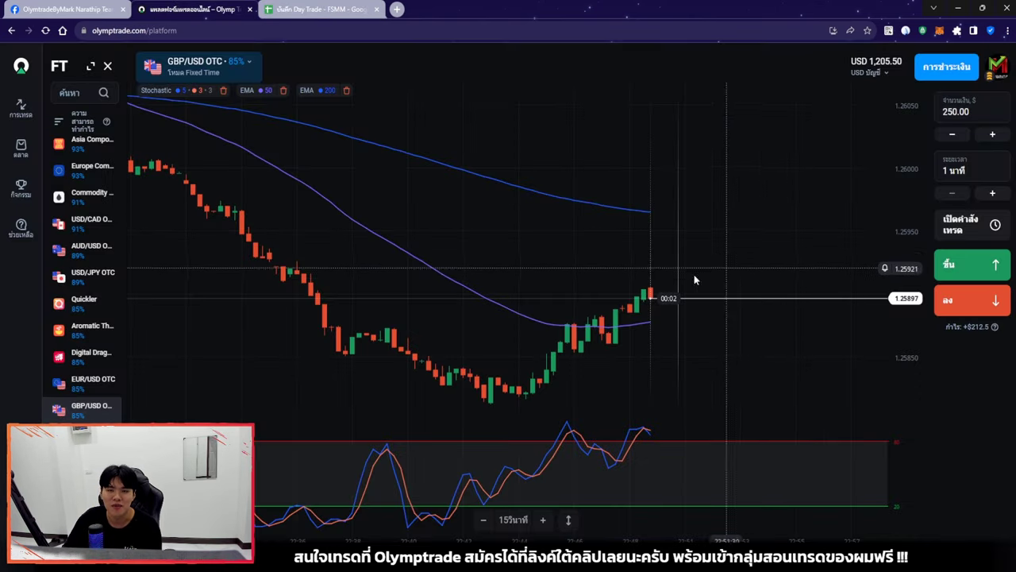
{"action": "key", "text": "ctrl+Tab"}
{"action": "left_click", "coordinate": [394, 309]}
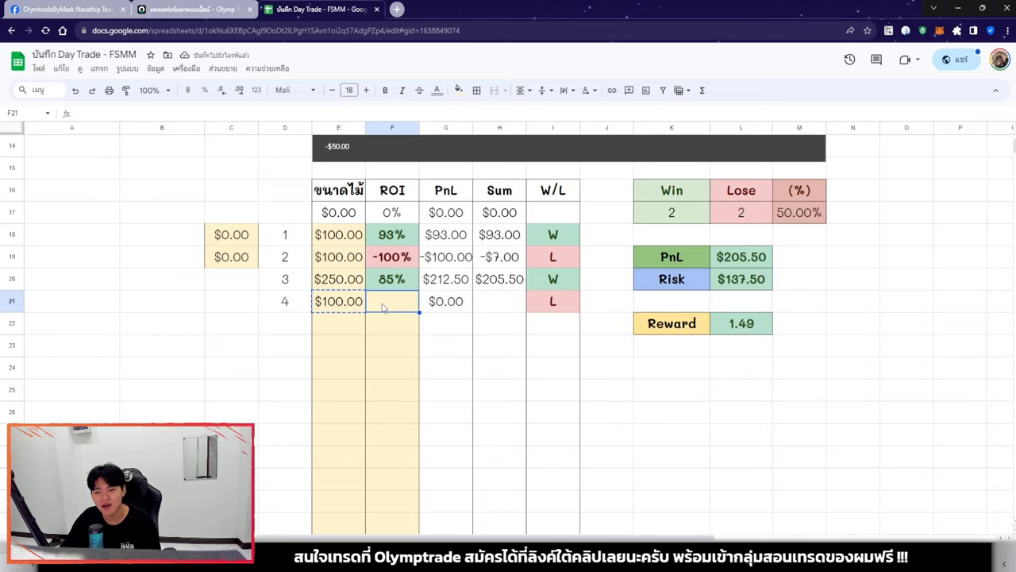
{"action": "left_click", "coordinate": [190, 9]}
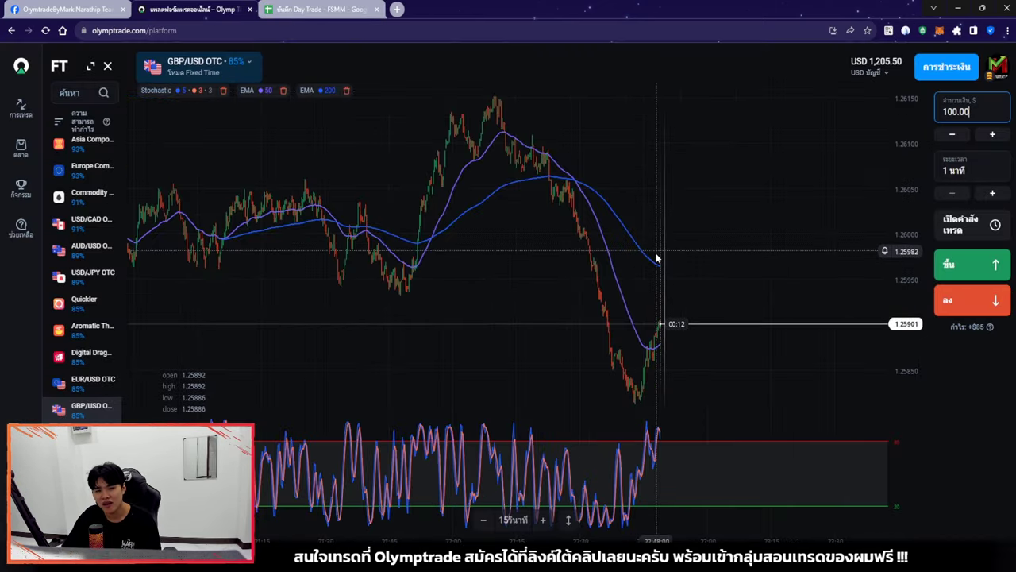
Compare the charts of the listed assets, including USD/JPY OTC and Mekong Commerce Index, for a trade setup.
{"action": "left_click", "coordinate": [94, 168]}
{"action": "left_click", "coordinate": [100, 200]}
{"action": "left_click", "coordinate": [91, 248]}
{"action": "left_click", "coordinate": [93, 274]}
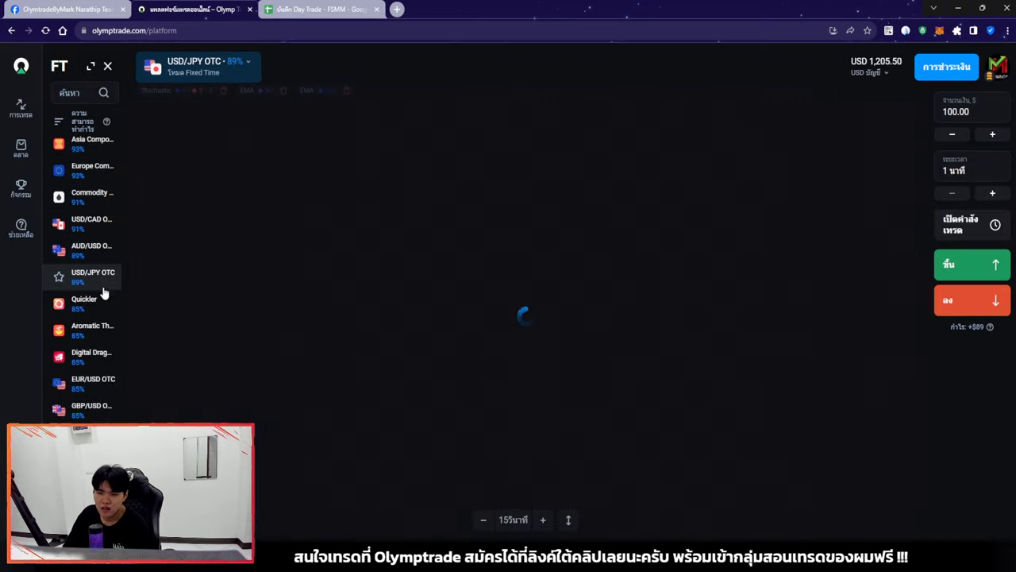
{"action": "scroll", "coordinate": [95, 294], "scroll_direction": "down", "scroll_amount": 1}
{"action": "left_click", "coordinate": [94, 274]}
{"action": "left_click", "coordinate": [93, 325]}
{"action": "left_click", "coordinate": [93, 353]}
{"action": "left_click", "coordinate": [92, 378]}
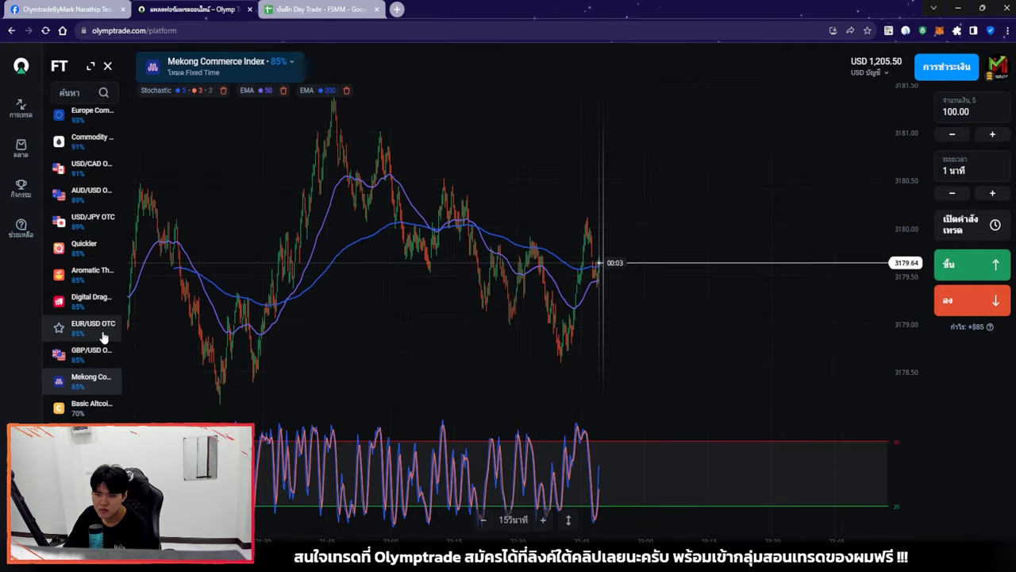
Check the remaining assets, open the Commodity Composite Index chart and place a $100.00 down trade.
{"action": "left_click", "coordinate": [89, 326]}
{"action": "scroll", "coordinate": [91, 278], "scroll_direction": "up", "scroll_amount": 2}
{"action": "left_click", "coordinate": [97, 141]}
{"action": "left_click", "coordinate": [95, 169]}
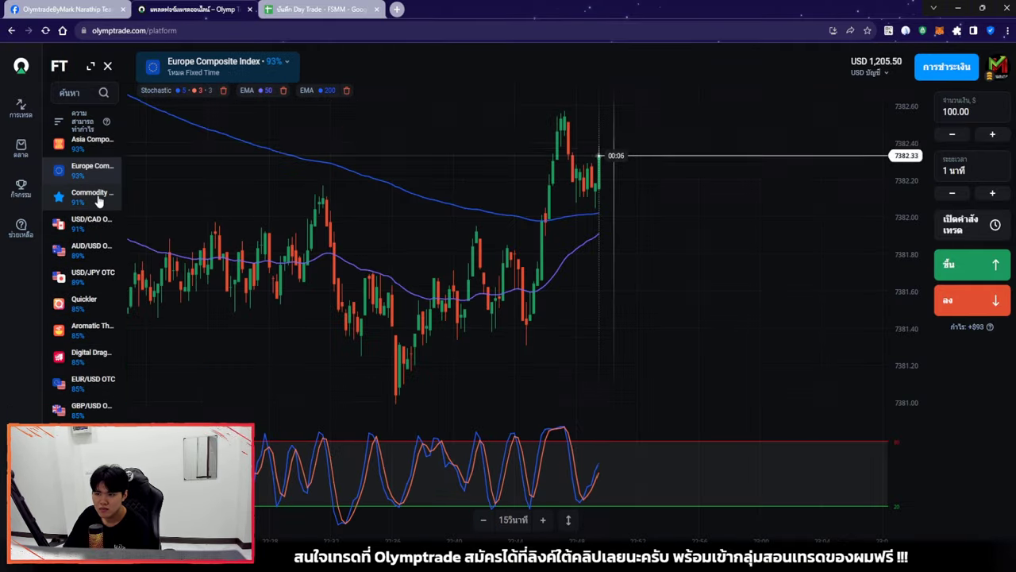
{"action": "left_click", "coordinate": [97, 194]}
{"action": "key", "text": "shift+s"}
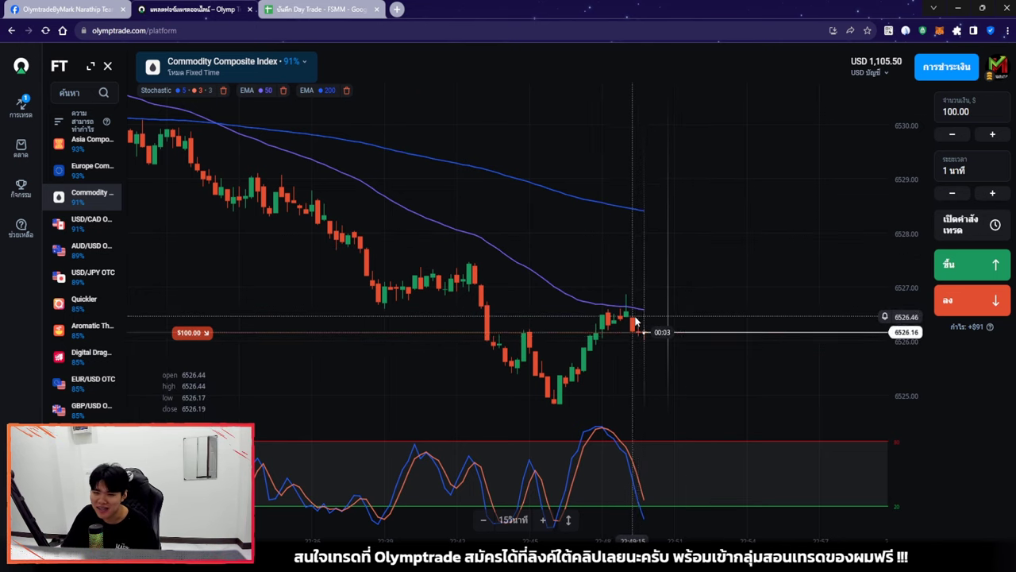
Mark the Commodity Composite Index downtrend with two long arrows along the EMA 200 and the candles, then clear the annotations.
{"action": "scroll", "coordinate": [676, 280], "scroll_direction": "down", "scroll_amount": 5}
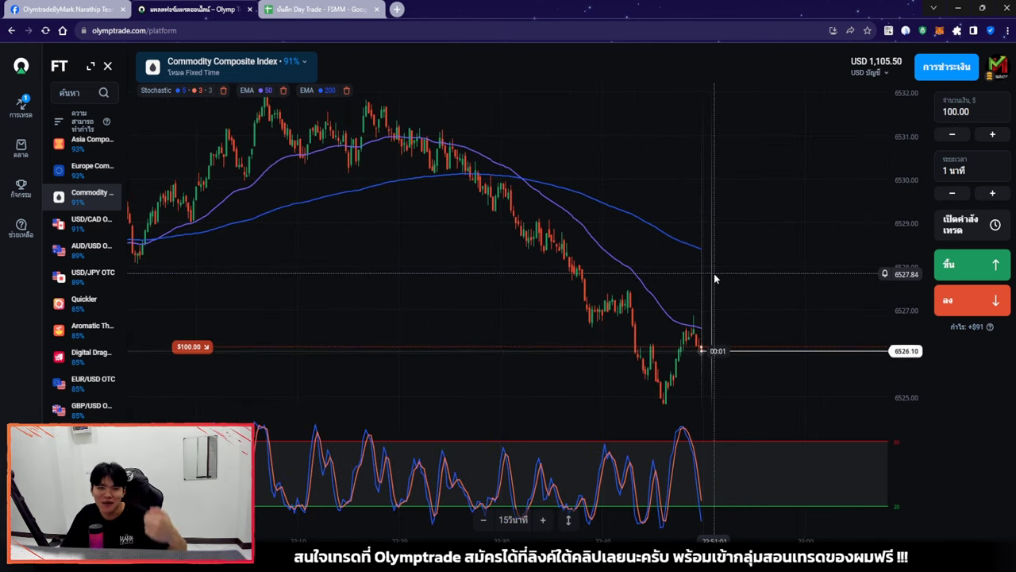
{"action": "left_click_drag", "start_coordinate": [714, 273], "coordinate": [787, 278]}
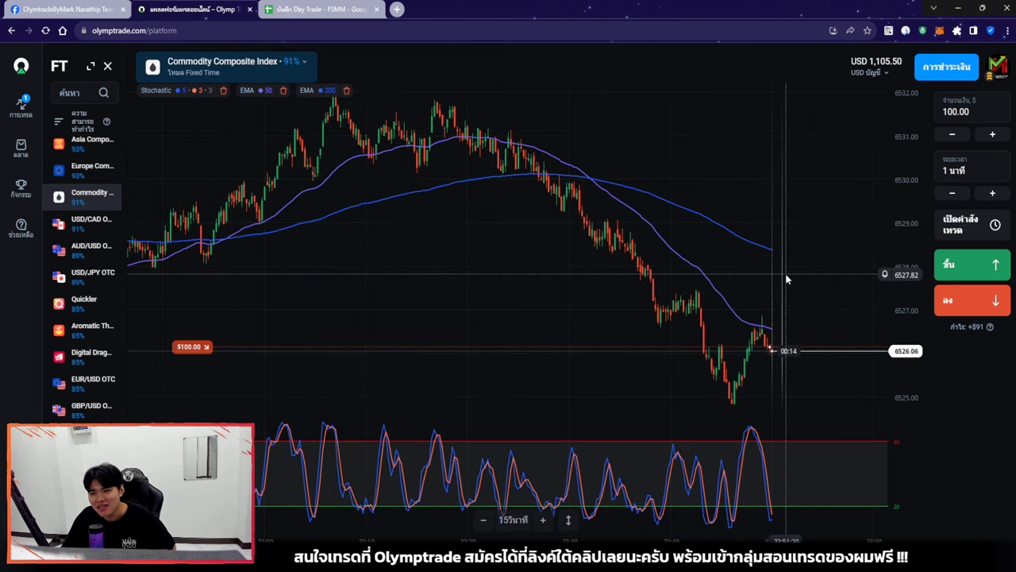
{"action": "scroll", "coordinate": [787, 270], "scroll_direction": "up", "scroll_amount": 3}
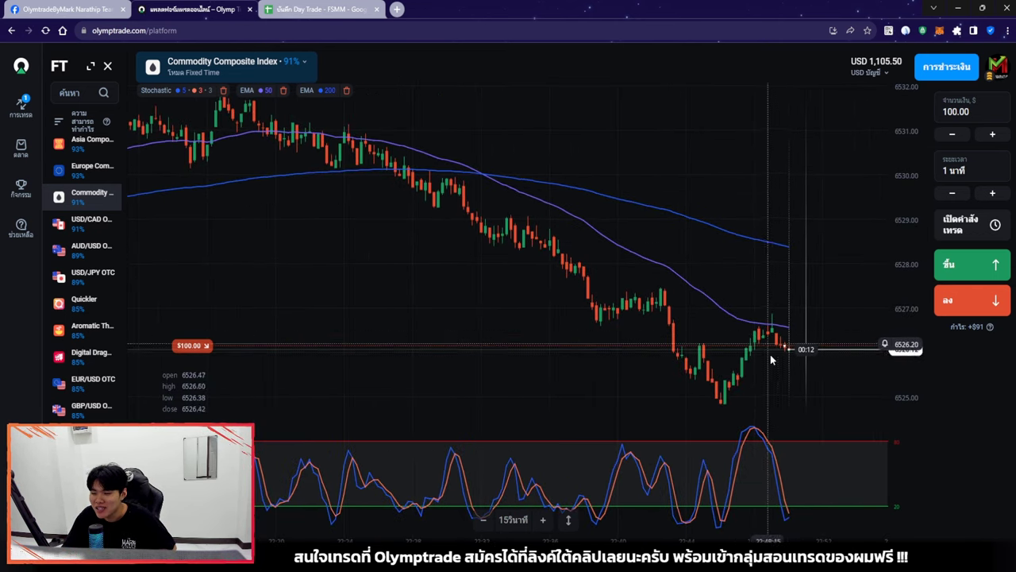
{"action": "scroll", "coordinate": [809, 356], "scroll_direction": "down", "scroll_amount": 3}
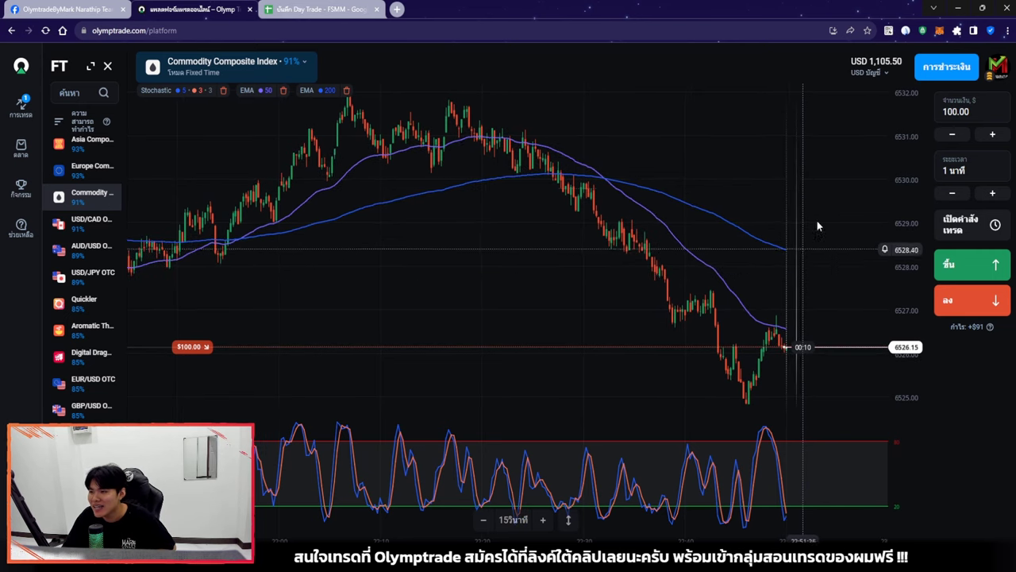
{"action": "left_click", "coordinate": [806, 59]}
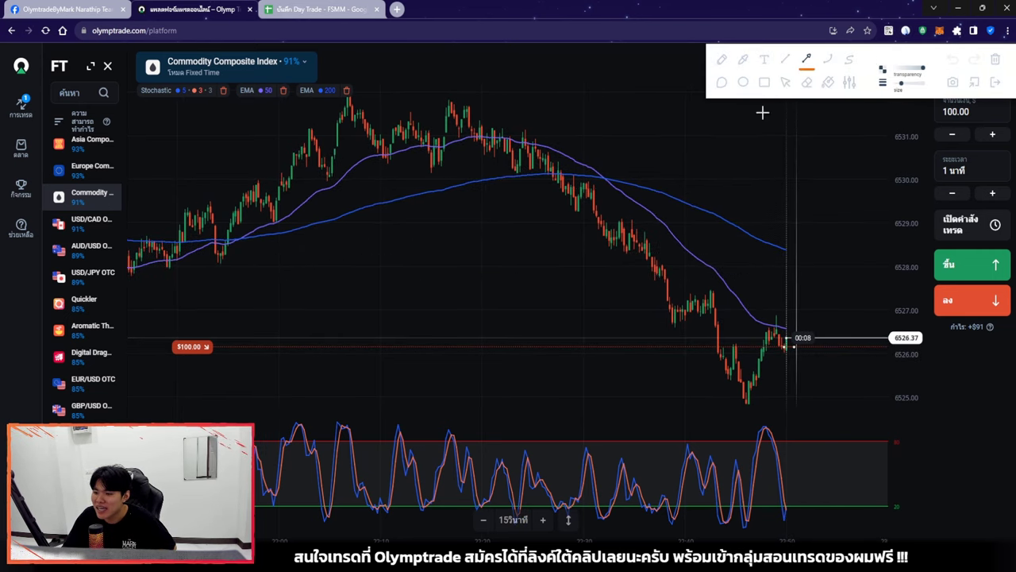
{"action": "left_click_drag", "start_coordinate": [659, 197], "coordinate": [819, 283]}
{"action": "left_click_drag", "start_coordinate": [418, 127], "coordinate": [735, 393]}
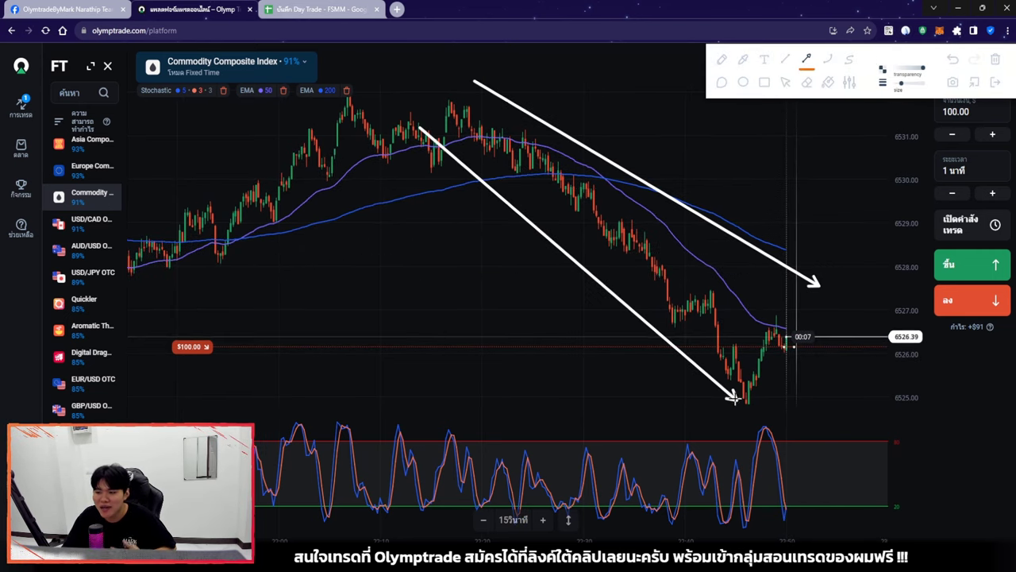
{"action": "left_click", "coordinate": [786, 83]}
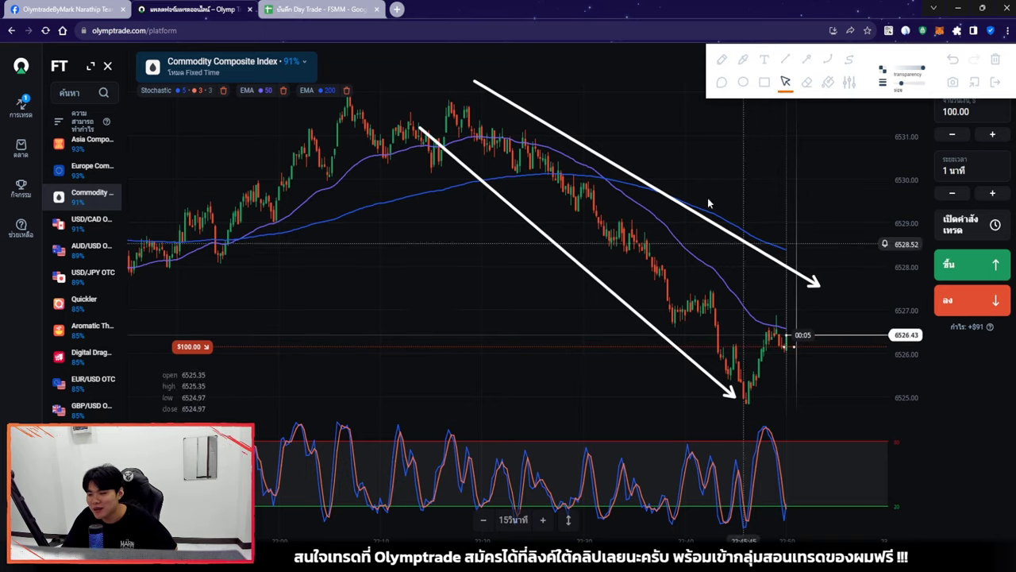
{"action": "left_click", "coordinate": [993, 60]}
Mark the rebound from the low with an arrow and box the candles at the EMA 50, then close the annotations.
{"action": "scroll", "coordinate": [795, 159], "scroll_direction": "up", "scroll_amount": 3}
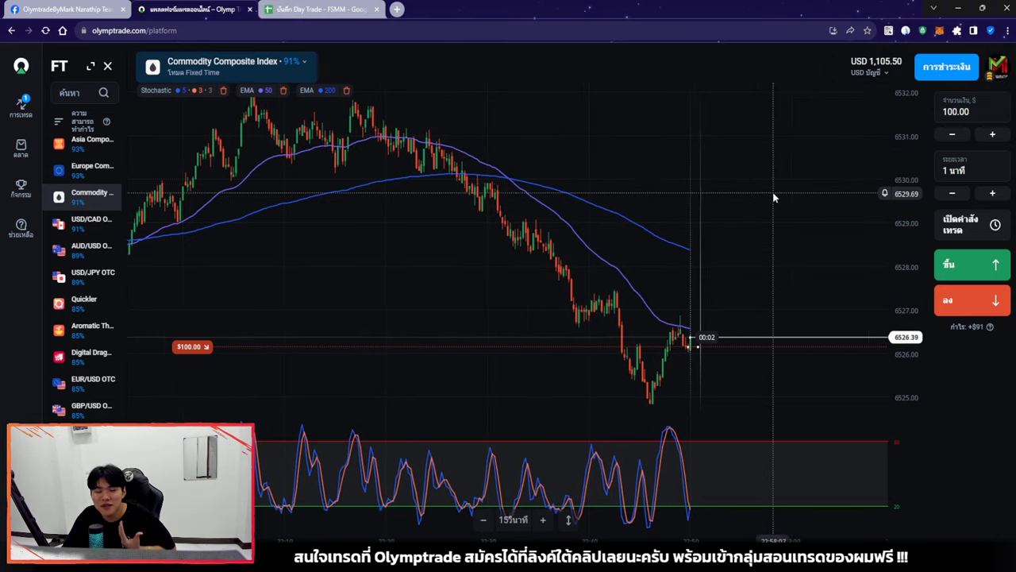
{"action": "scroll", "coordinate": [772, 179], "scroll_direction": "up", "scroll_amount": 3}
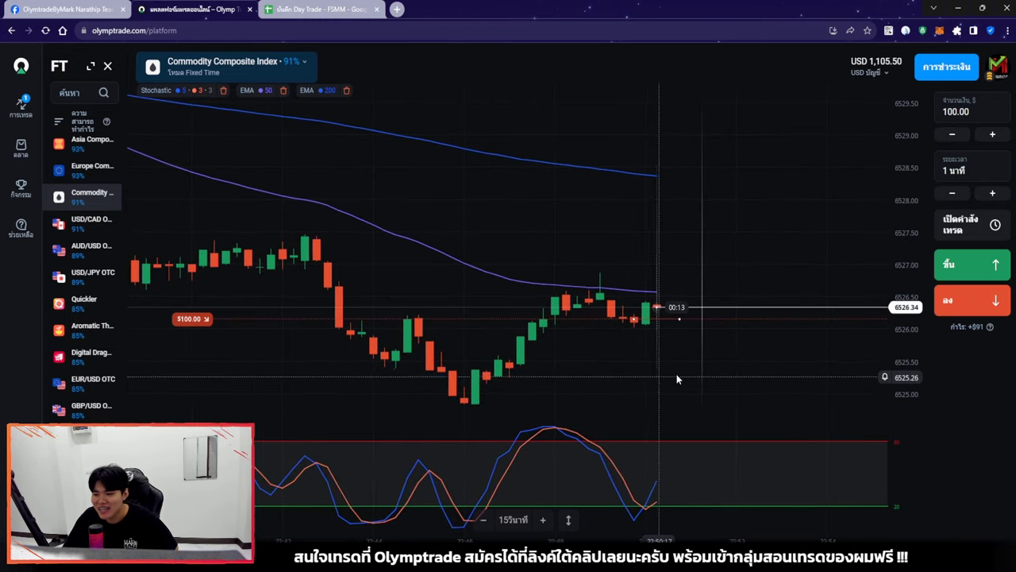
{"action": "mouse_move", "coordinate": [784, 81]}
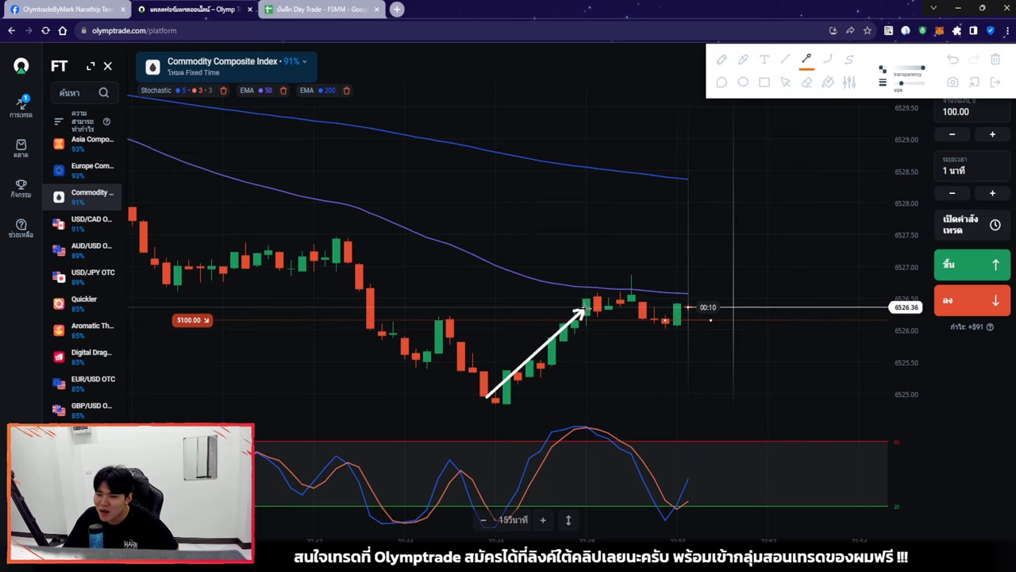
{"action": "left_click_drag", "start_coordinate": [703, 308], "coordinate": [672, 312]}
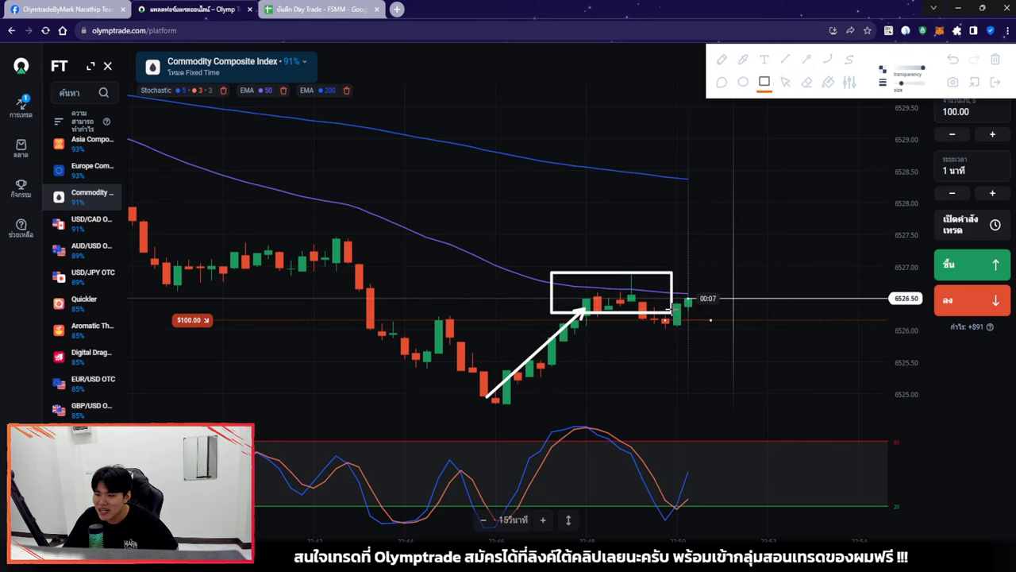
{"action": "left_click", "coordinate": [785, 82]}
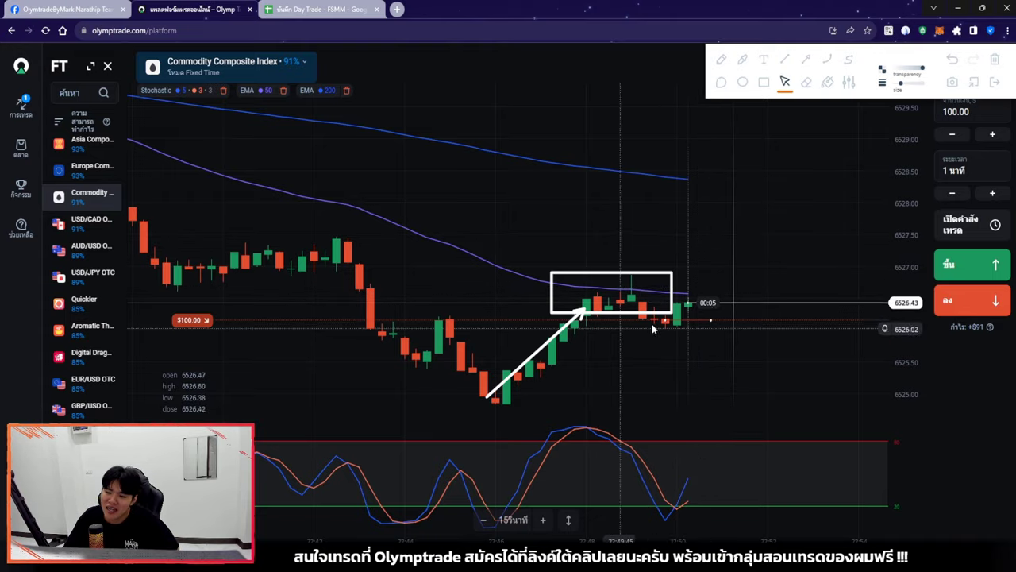
{"action": "left_click", "coordinate": [995, 81]}
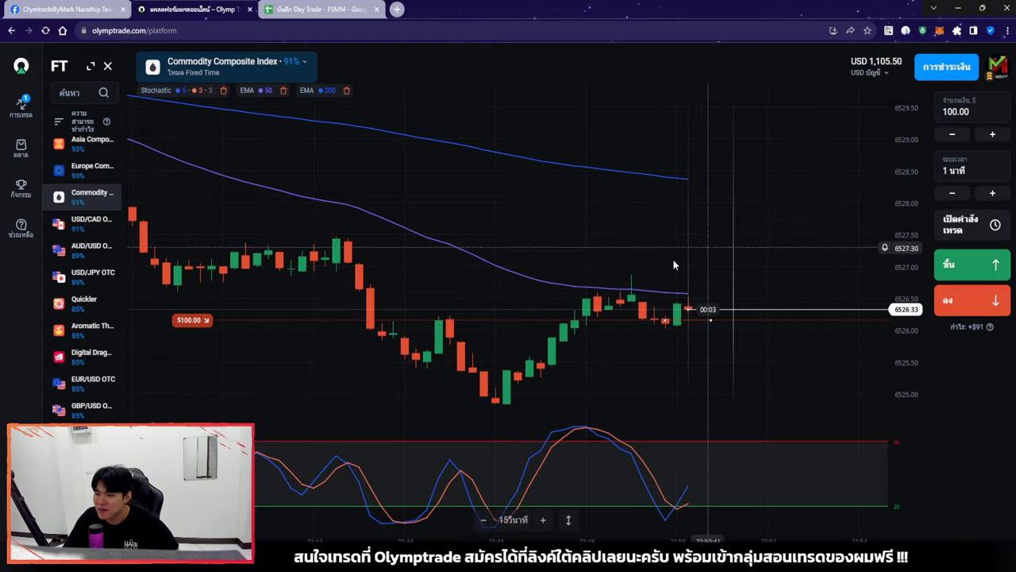
Examine the Commodity Composite Index candles, EMA 50 and Stochastic around the $100 down trade through and after its expiry.
{"action": "scroll", "coordinate": [678, 246], "scroll_direction": "down", "scroll_amount": 3}
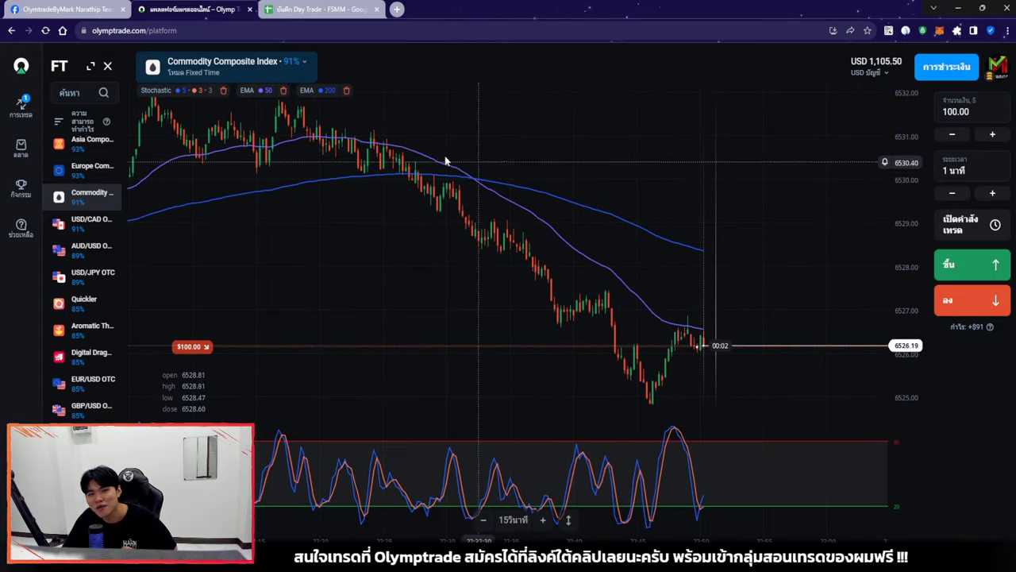
{"action": "scroll", "coordinate": [723, 267], "scroll_direction": "up", "scroll_amount": 3}
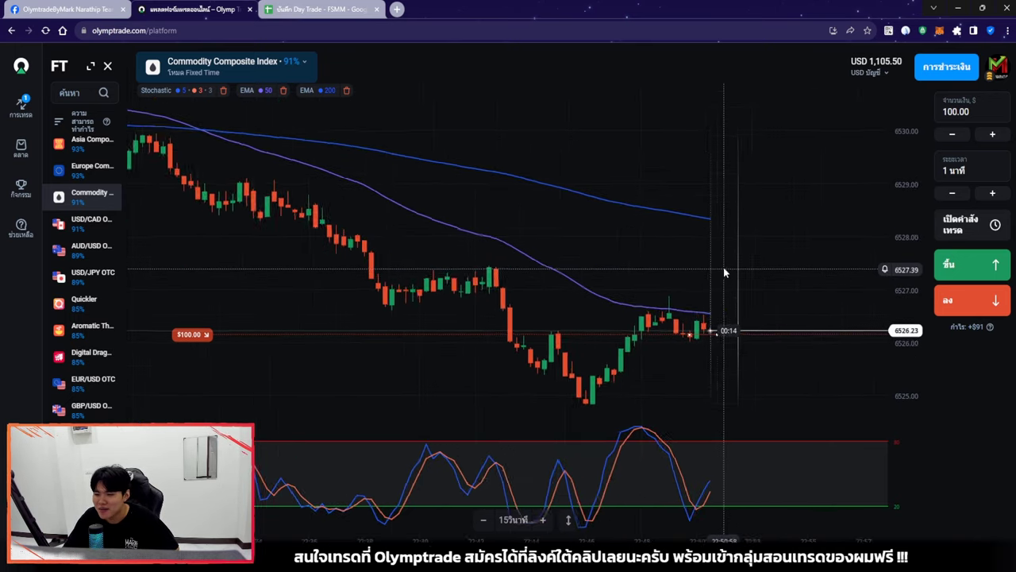
{"action": "scroll", "coordinate": [765, 256], "scroll_direction": "up", "scroll_amount": 2}
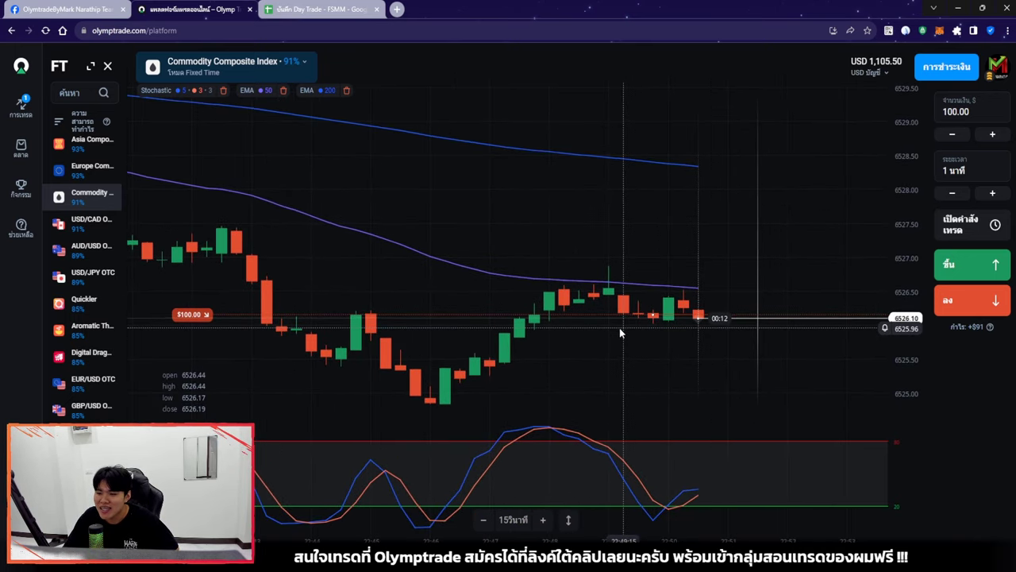
{"action": "scroll", "coordinate": [635, 412], "scroll_direction": "down", "scroll_amount": 1}
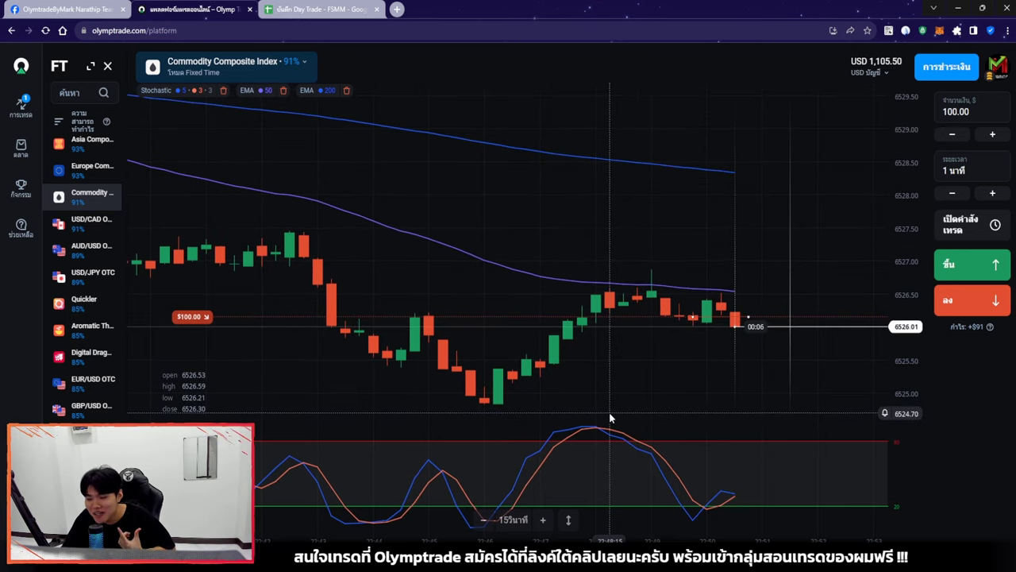
{"action": "left_click_drag", "start_coordinate": [718, 371], "coordinate": [699, 369]}
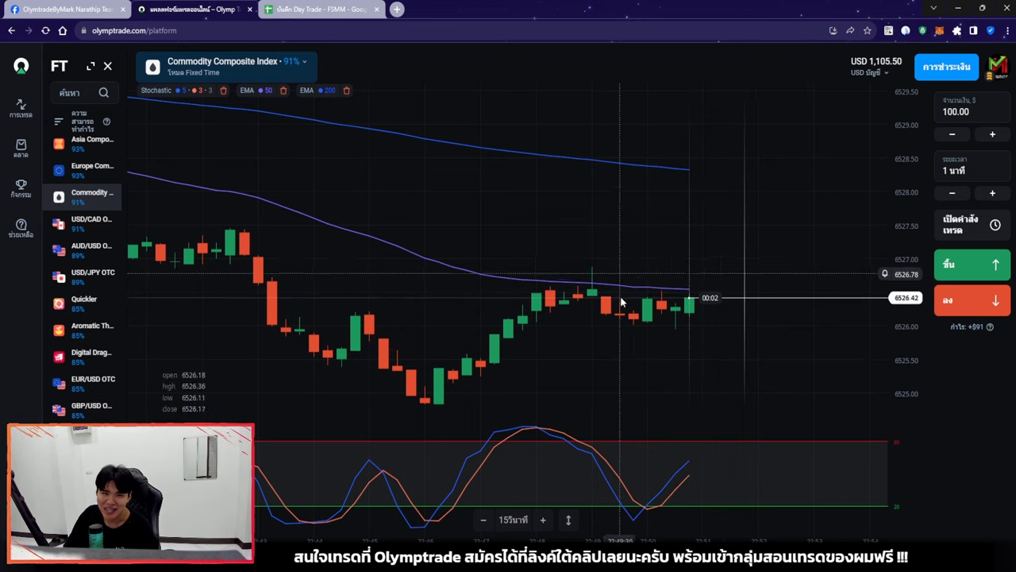
{"action": "scroll", "coordinate": [735, 342], "scroll_direction": "down", "scroll_amount": 2}
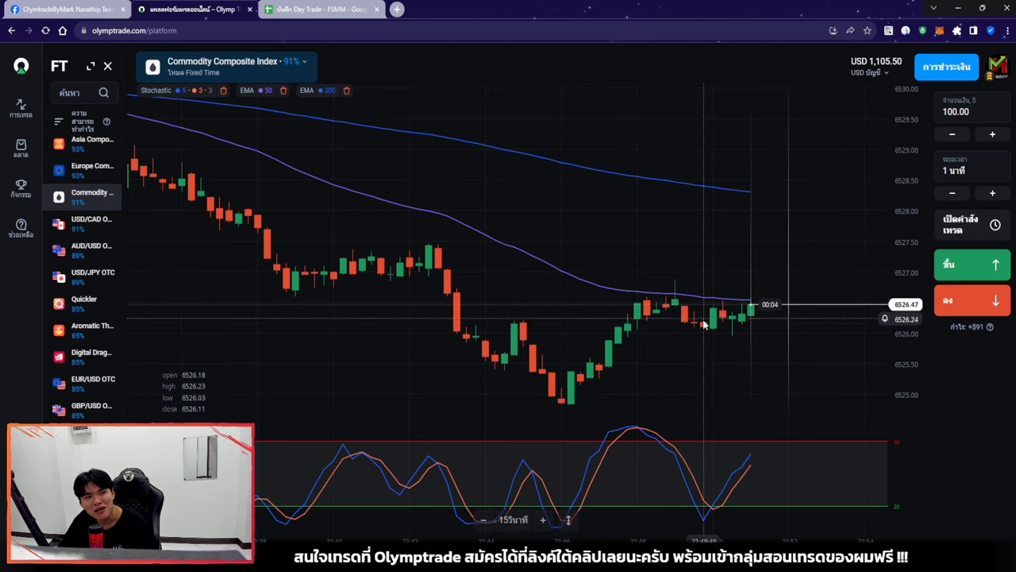
{"action": "scroll", "coordinate": [741, 337], "scroll_direction": "up", "scroll_amount": 2}
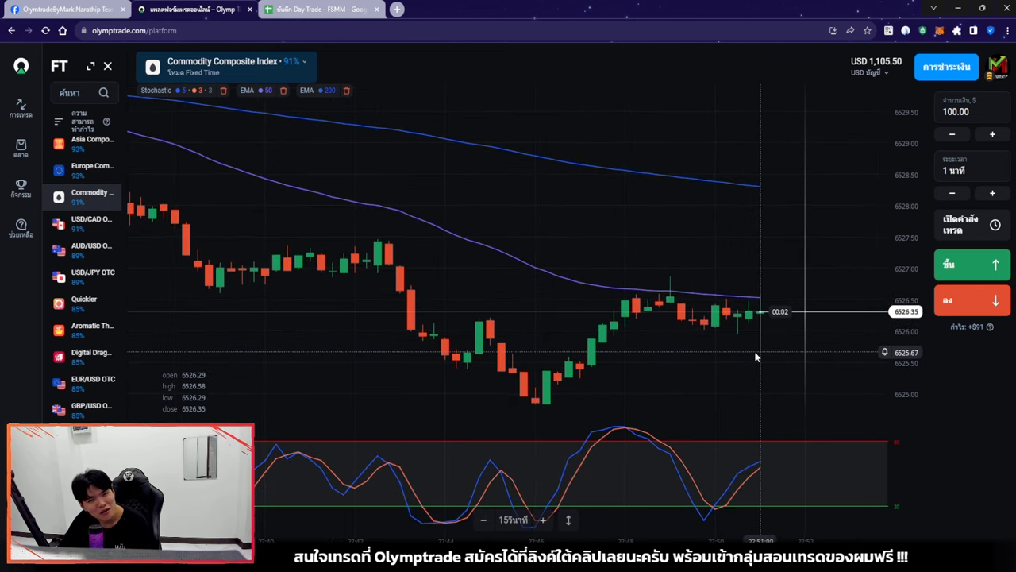
{"action": "scroll", "coordinate": [756, 356], "scroll_direction": "down", "scroll_amount": 3}
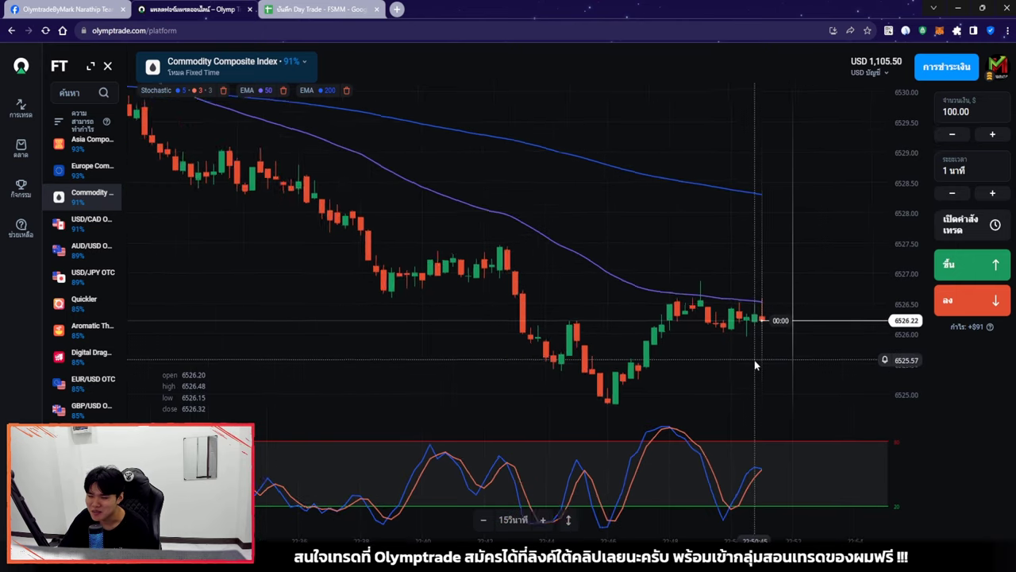
{"action": "scroll", "coordinate": [762, 362], "scroll_direction": "down", "scroll_amount": 3}
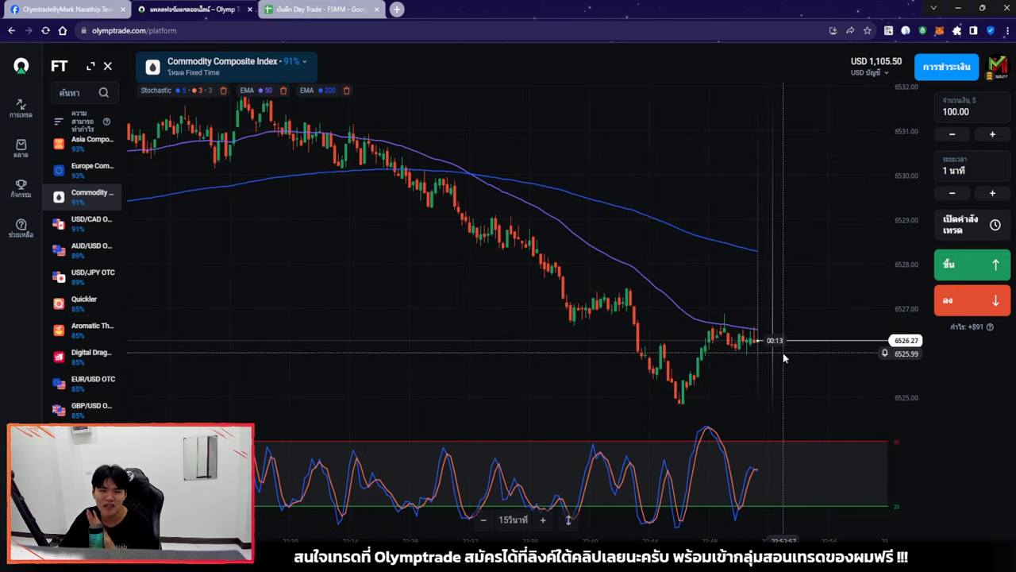
{"action": "left_click_drag", "start_coordinate": [784, 357], "coordinate": [765, 368]}
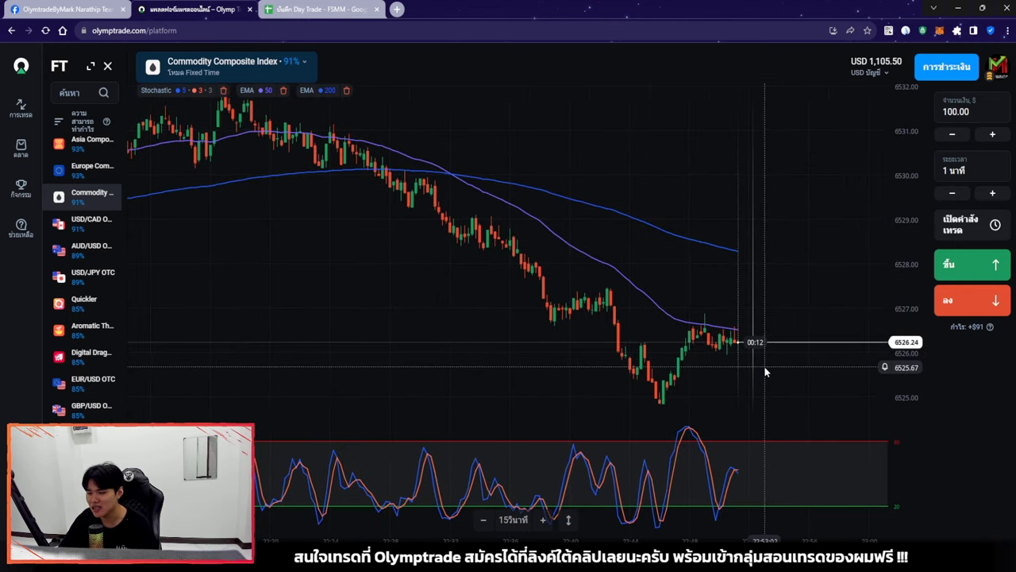
{"action": "scroll", "coordinate": [759, 366], "scroll_direction": "up", "scroll_amount": 2}
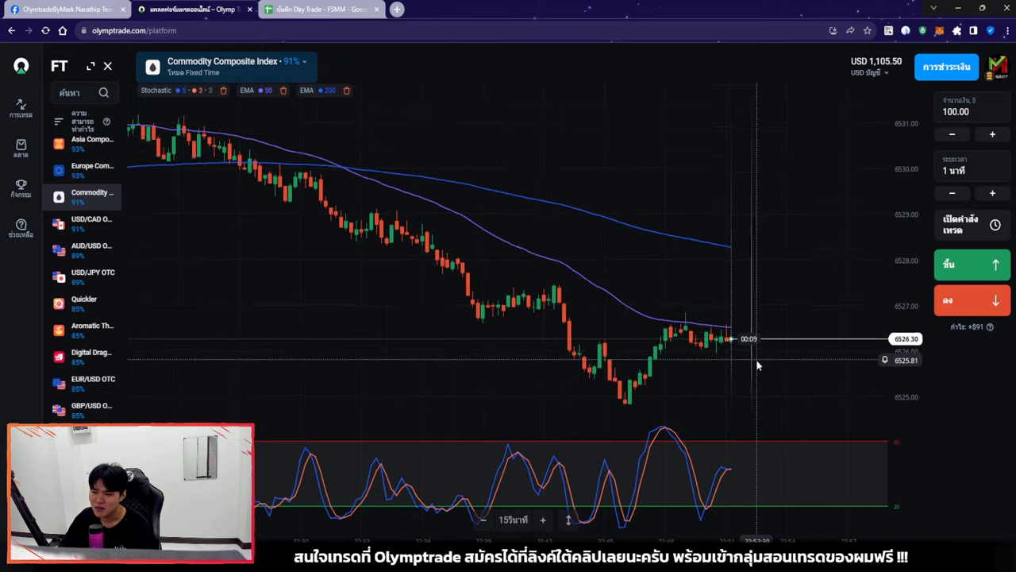
{"action": "scroll", "coordinate": [760, 360], "scroll_direction": "down", "scroll_amount": 3}
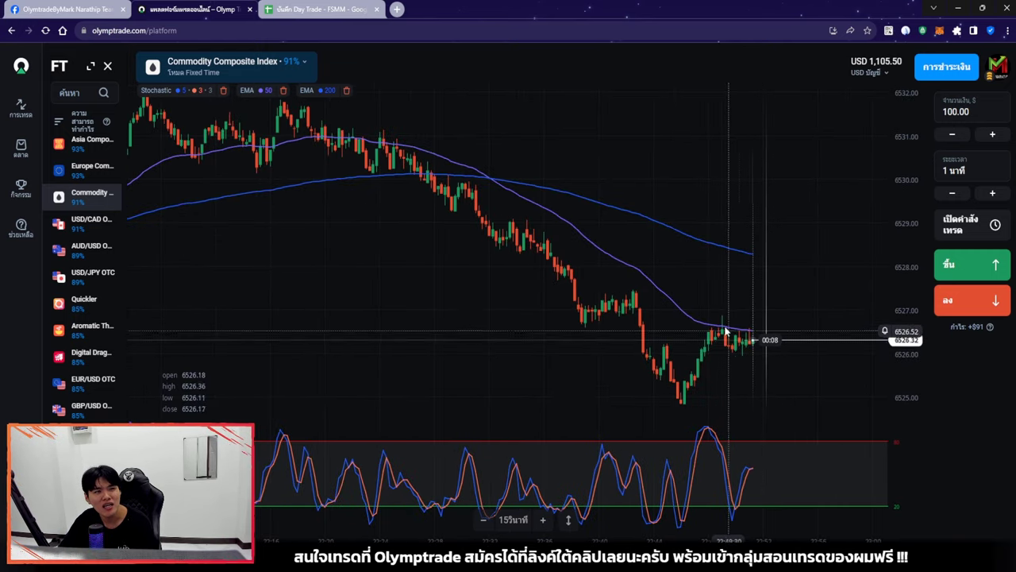
{"action": "scroll", "coordinate": [773, 347], "scroll_direction": "up", "scroll_amount": 3}
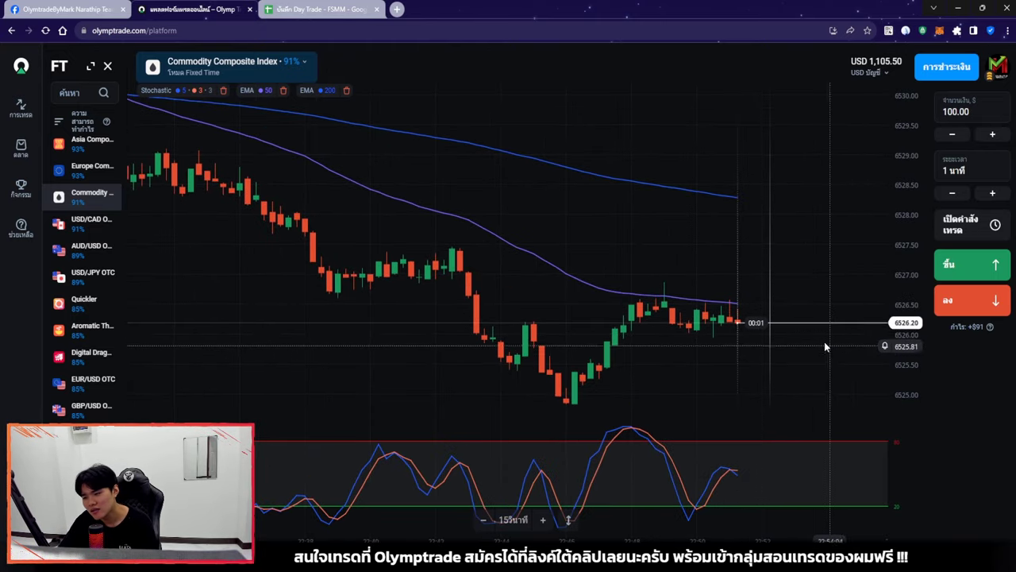
{"action": "scroll", "coordinate": [824, 341], "scroll_direction": "up", "scroll_amount": 1}
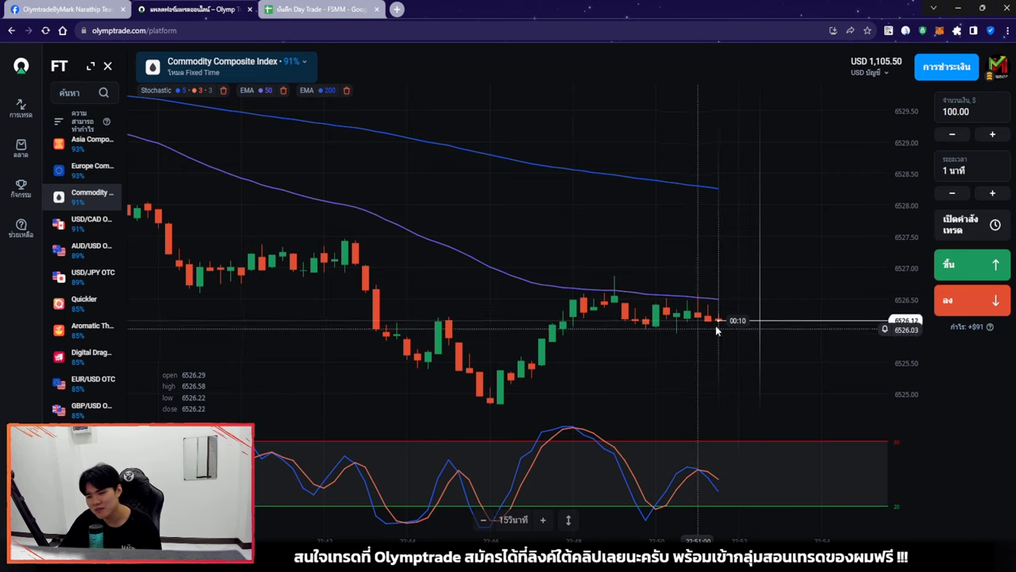
Switch to the Google Sheets day-trade log and set the fourth trade's ROI to -100%.
{"action": "left_click", "coordinate": [318, 8]}
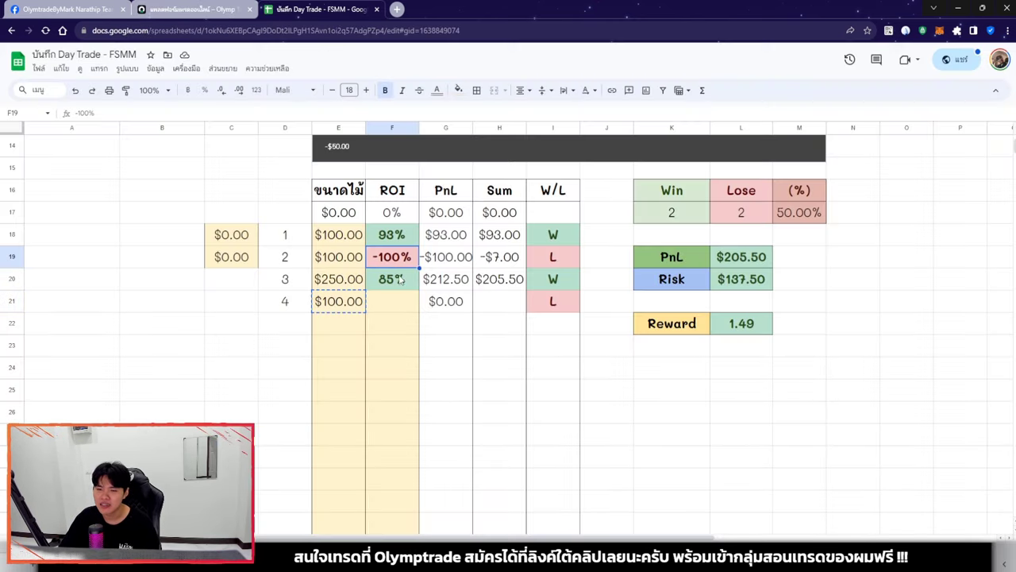
{"action": "type", "text": "-100%"}
{"action": "left_click", "coordinate": [376, 334]}
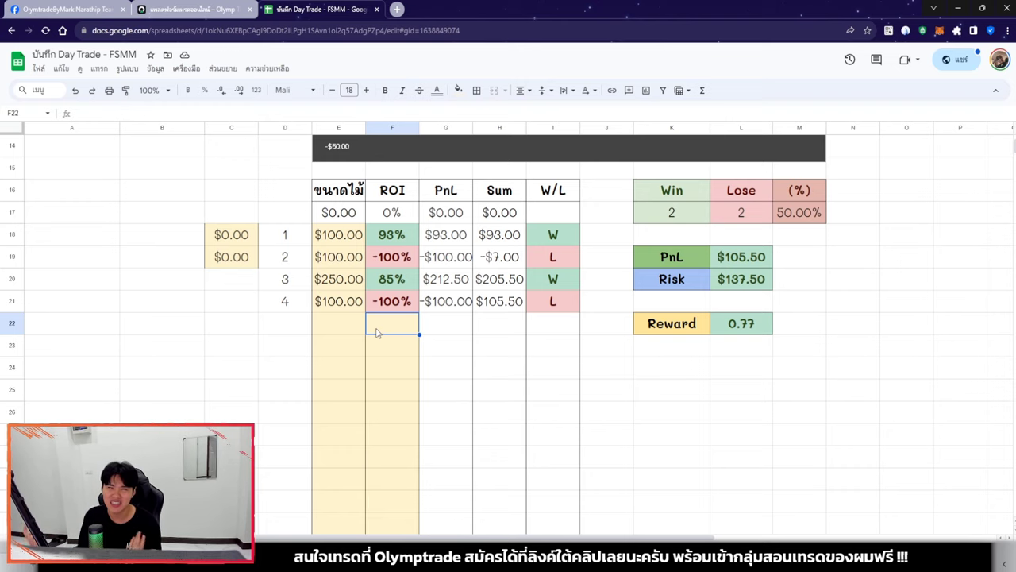
Check the Commodity Composite Index chart in Olymp Trade, then inspect the Win, Lose and (%) cells in the Google Sheets trade log.
{"action": "left_click", "coordinate": [190, 9]}
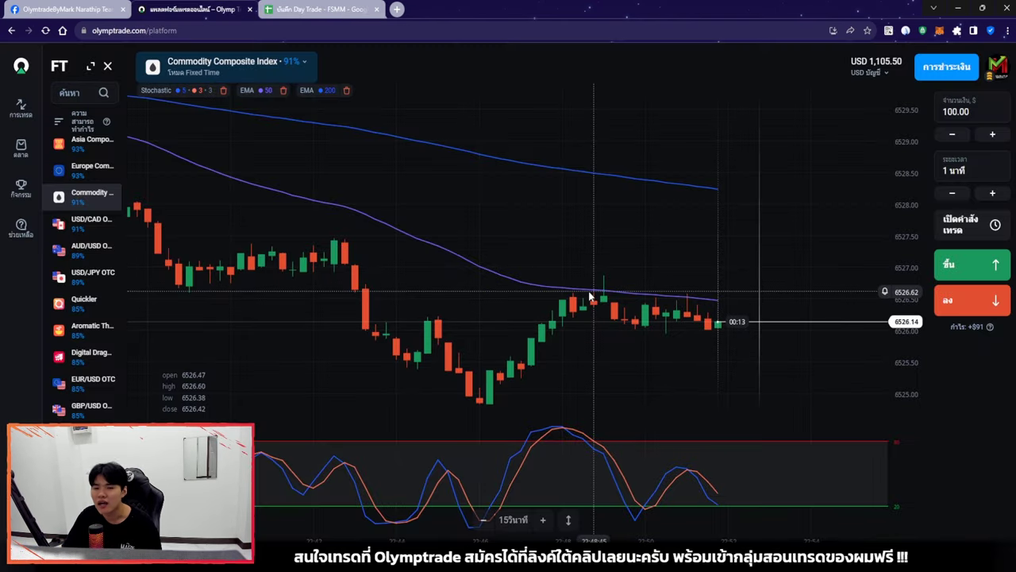
{"action": "scroll", "coordinate": [667, 251], "scroll_direction": "down", "scroll_amount": 2}
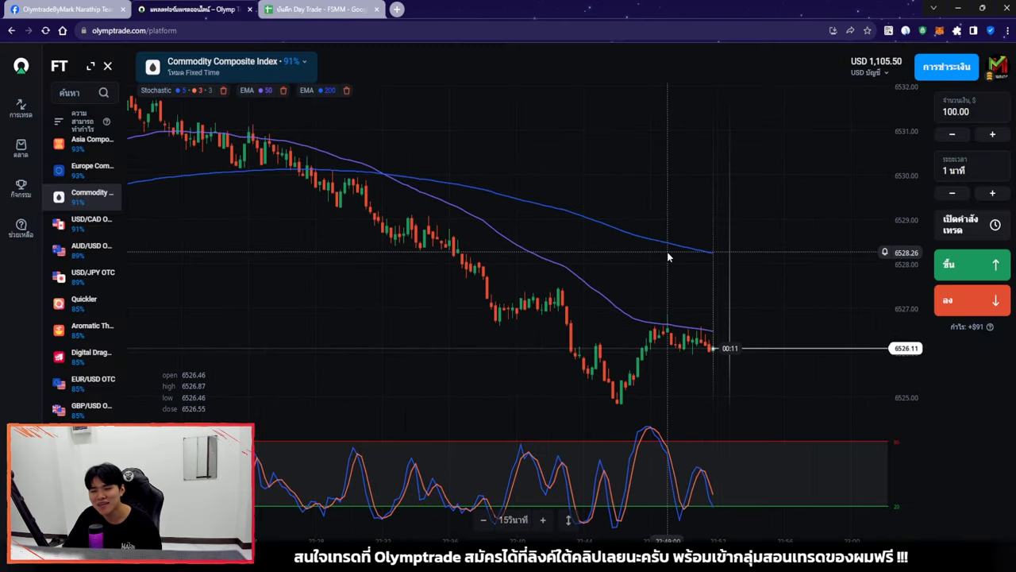
{"action": "left_click", "coordinate": [321, 9]}
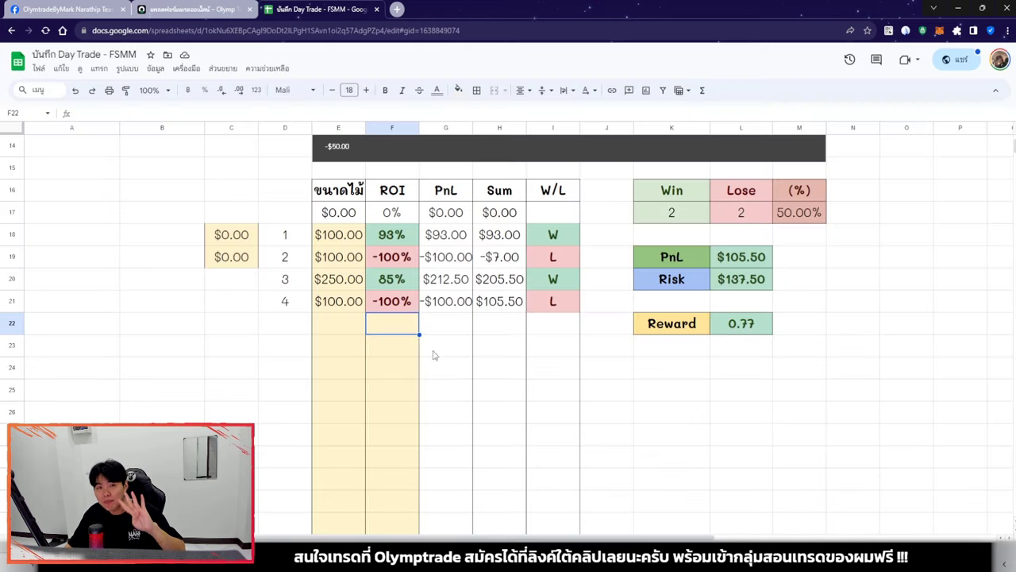
{"action": "left_click", "coordinate": [697, 220]}
{"action": "left_click", "coordinate": [748, 215]}
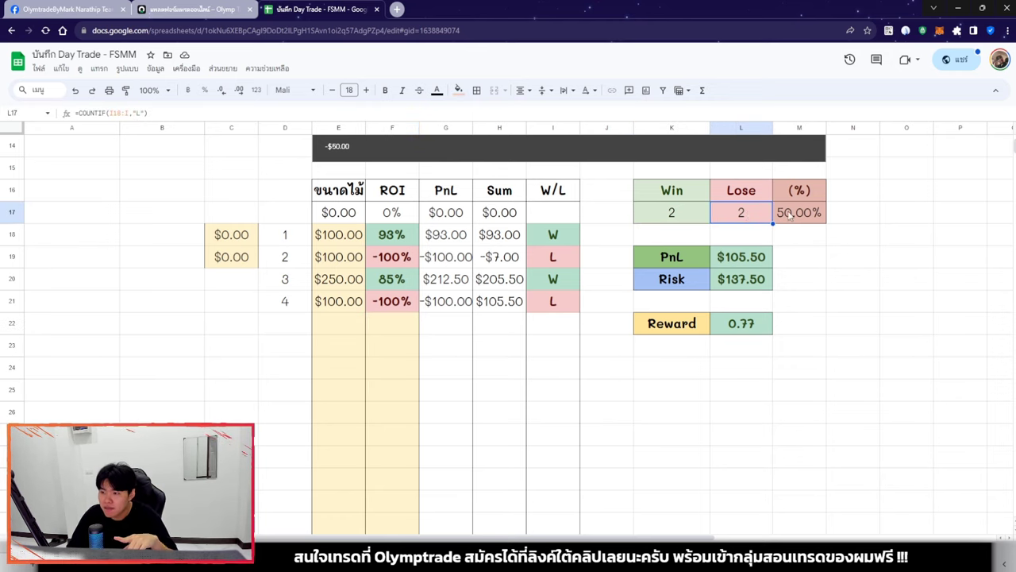
{"action": "left_click", "coordinate": [791, 216]}
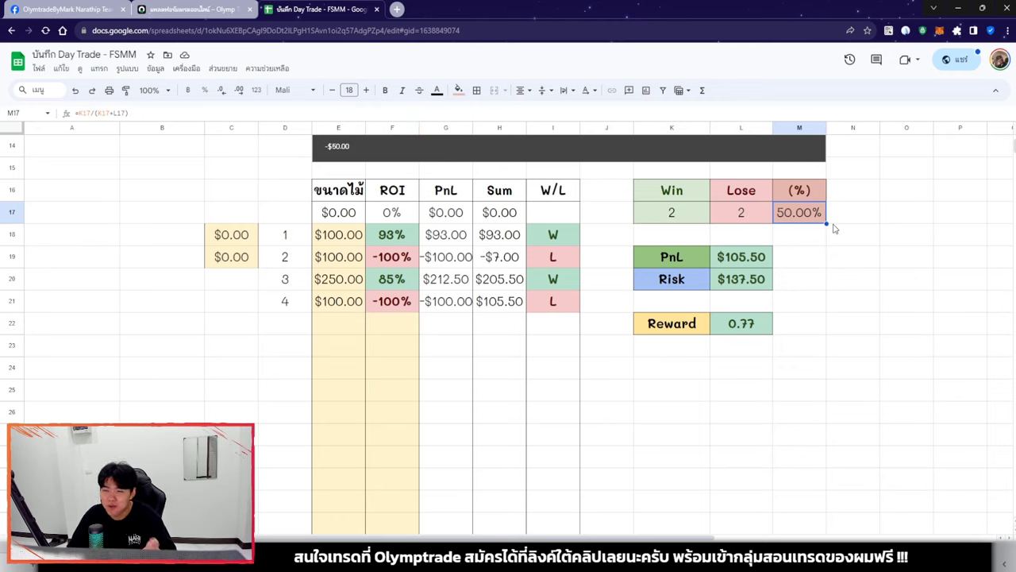
Inspect the total PnL cell and highlight the third trade's row from its number through W/L.
{"action": "left_click", "coordinate": [764, 263]}
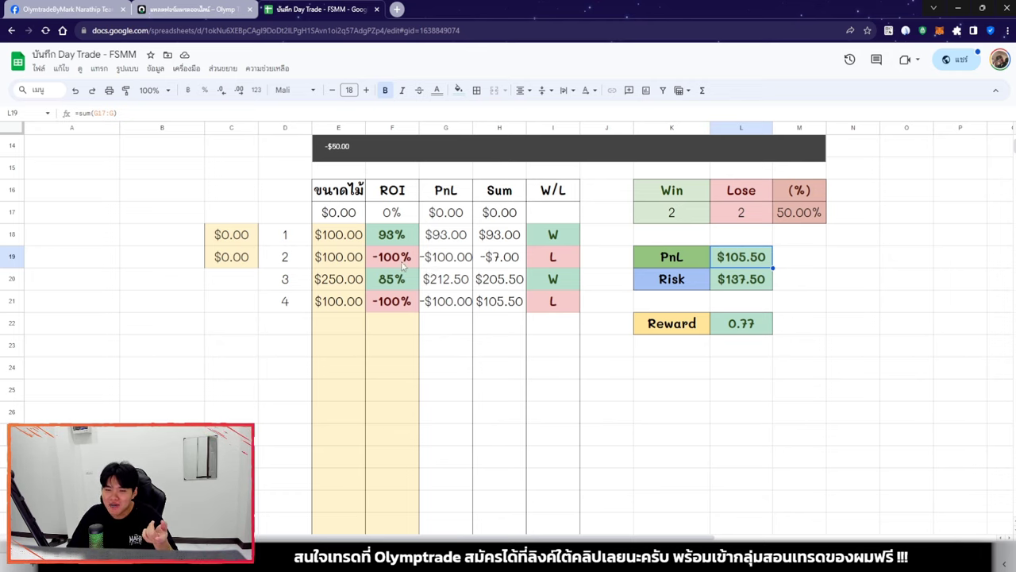
{"action": "left_click", "coordinate": [380, 284]}
{"action": "left_click_drag", "start_coordinate": [294, 279], "coordinate": [555, 284]}
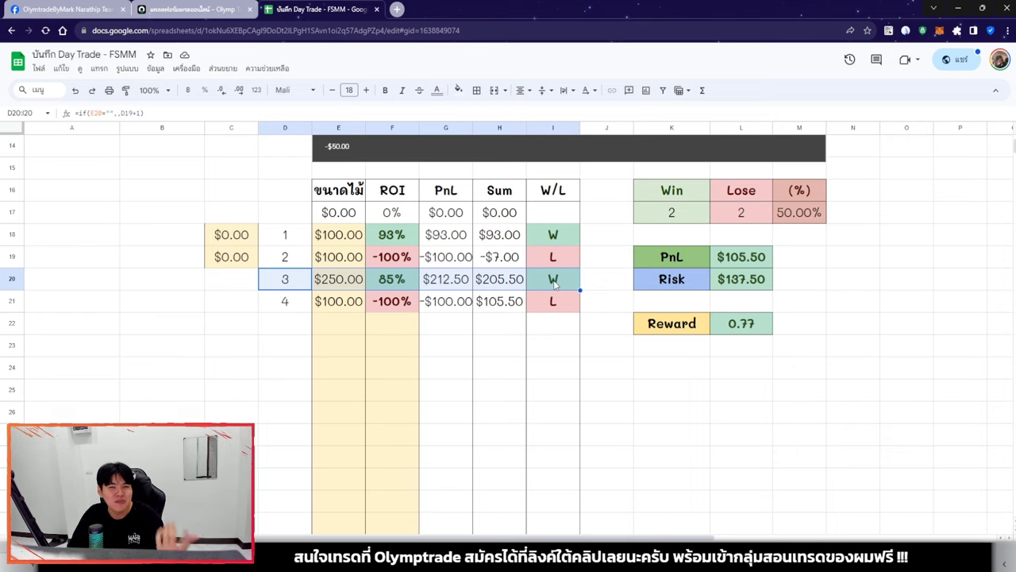
{"action": "left_click", "coordinate": [447, 341]}
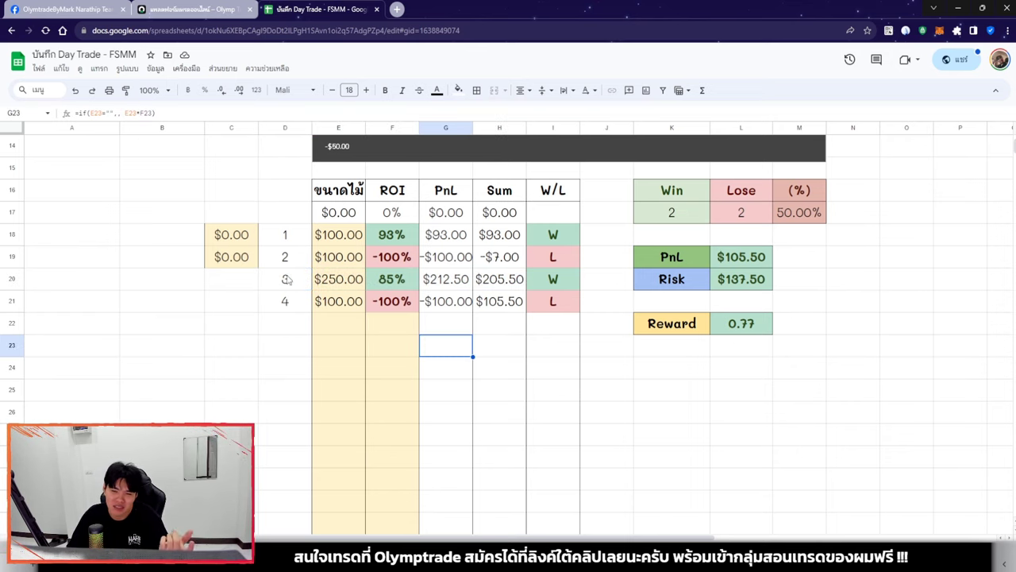
{"action": "left_click_drag", "start_coordinate": [285, 278], "coordinate": [567, 291]}
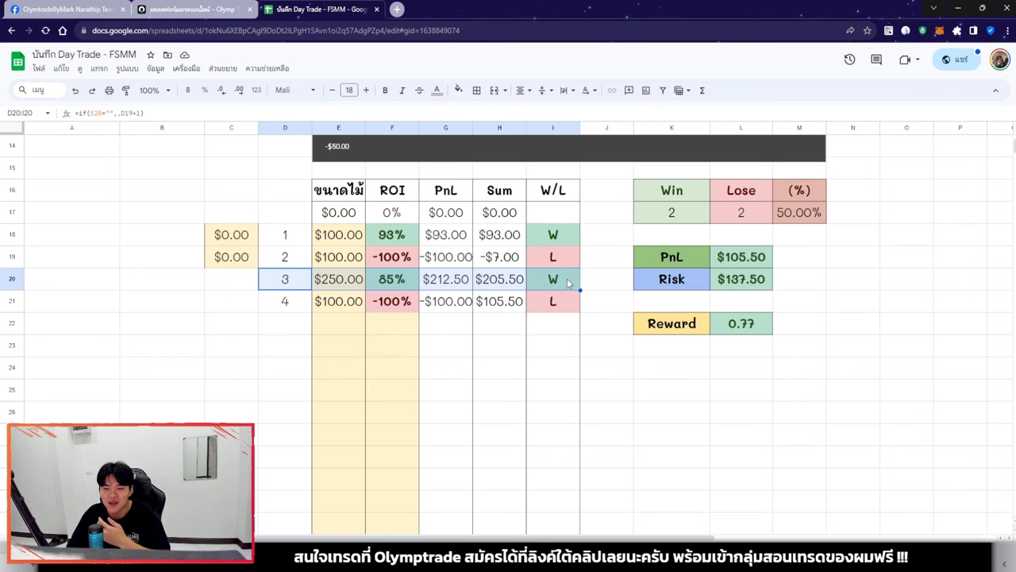
{"action": "left_click", "coordinate": [435, 322]}
{"action": "left_click", "coordinate": [448, 288]}
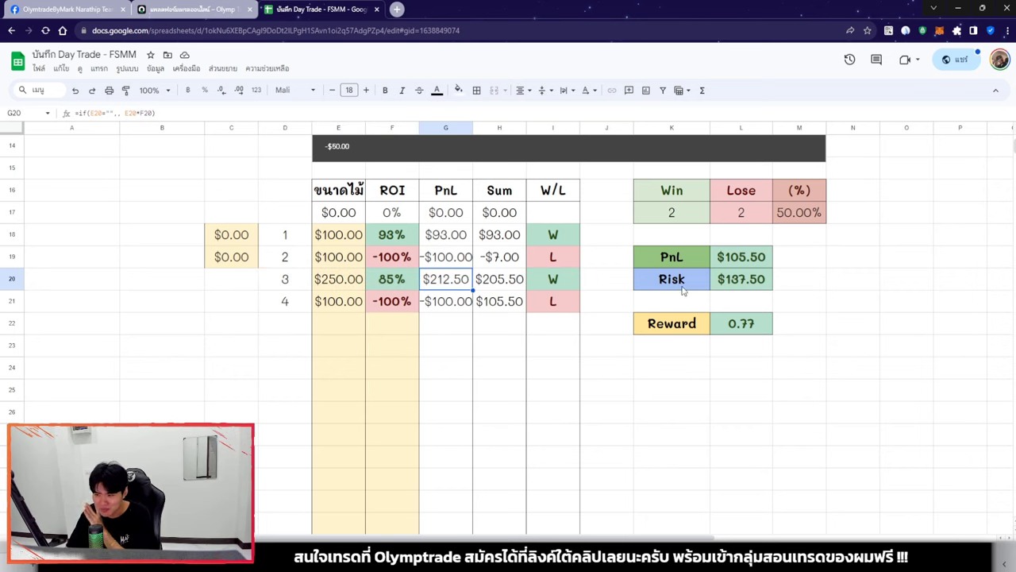
Review how PnL, Risk and Reward are calculated, and view the cumulative profit chart above the trade table.
{"action": "left_click", "coordinate": [752, 264]}
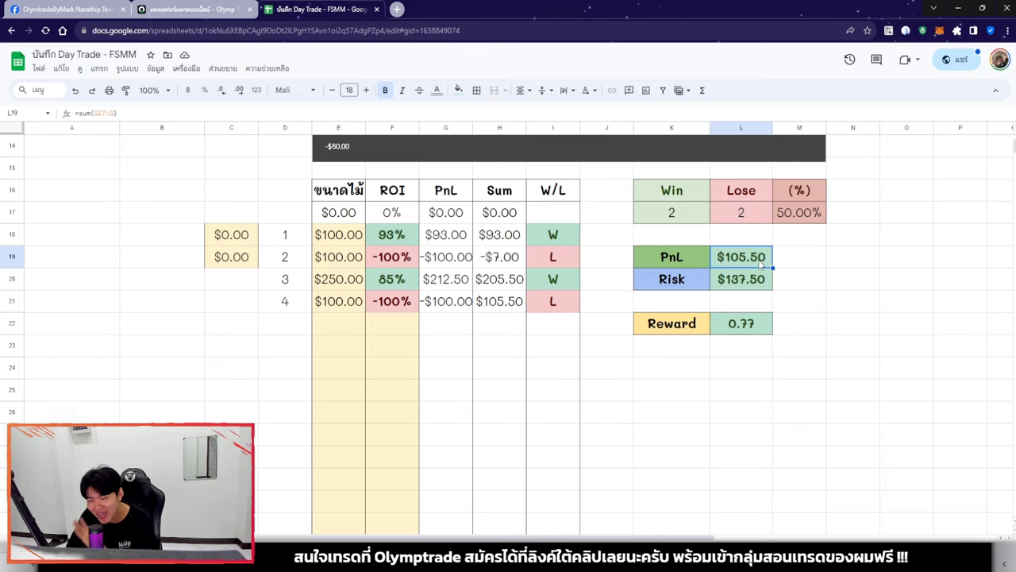
{"action": "left_click", "coordinate": [732, 287]}
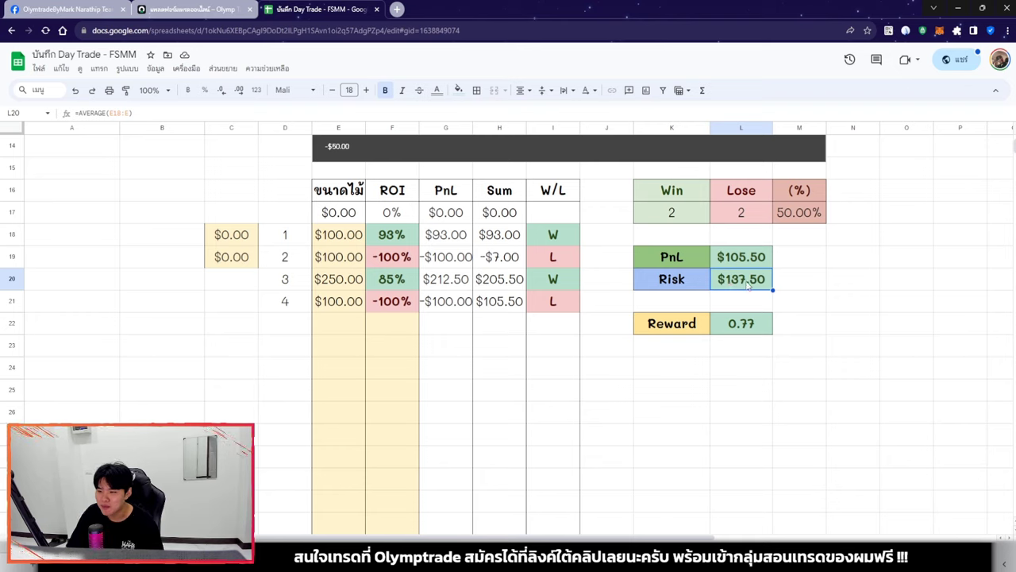
{"action": "left_click", "coordinate": [746, 262]}
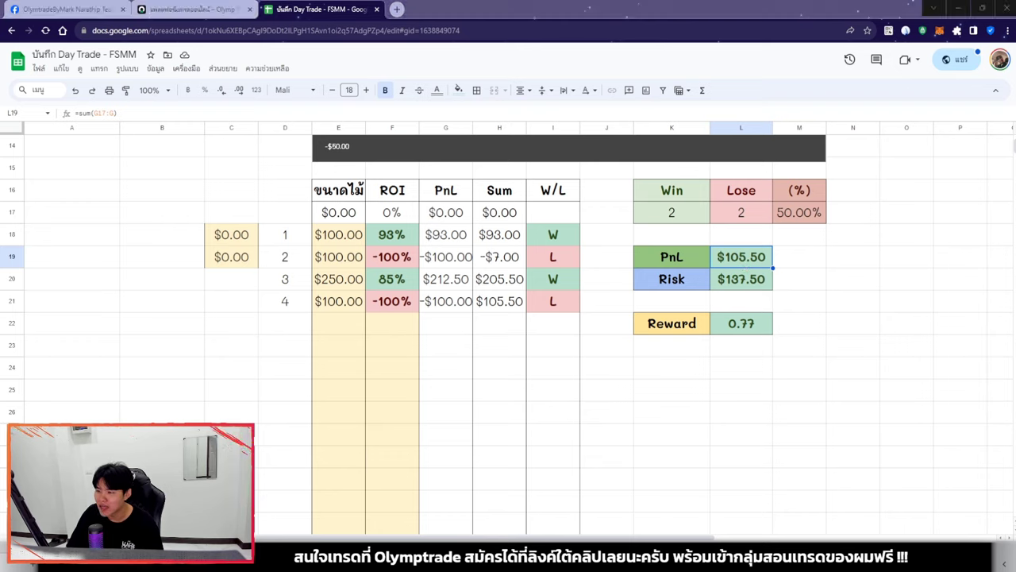
{"action": "left_click", "coordinate": [766, 323]}
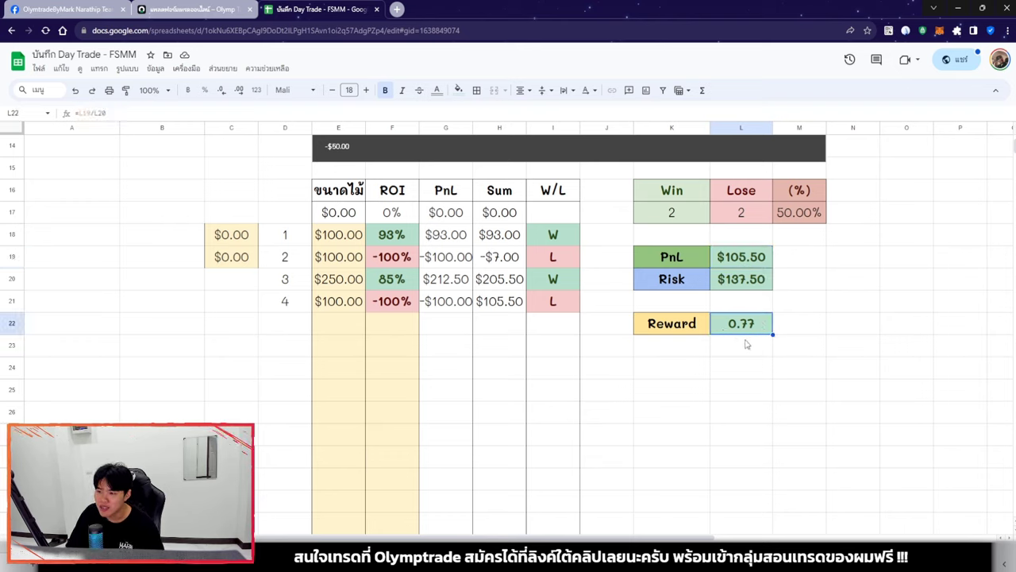
{"action": "left_click", "coordinate": [749, 287]}
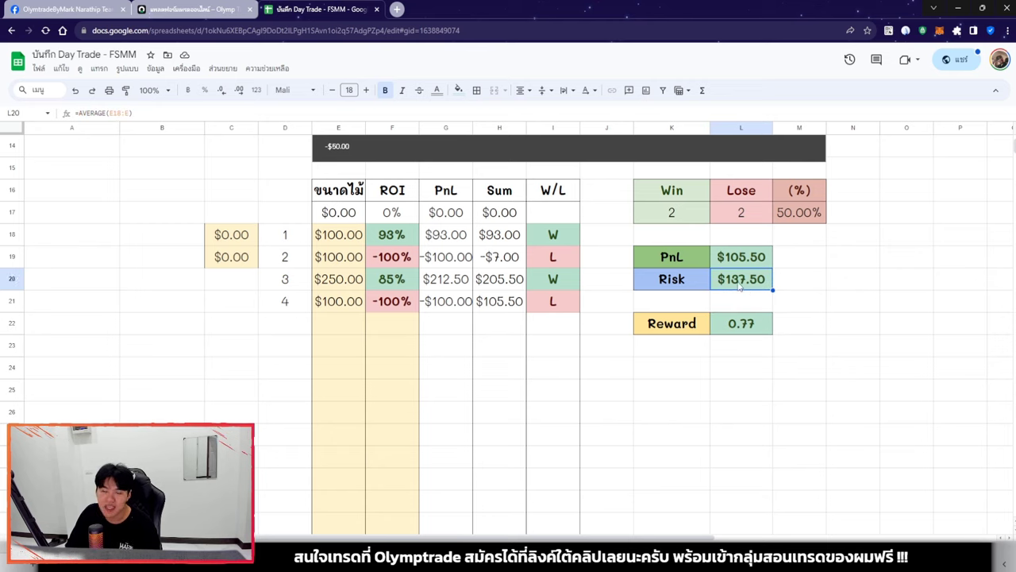
{"action": "left_click", "coordinate": [762, 318]}
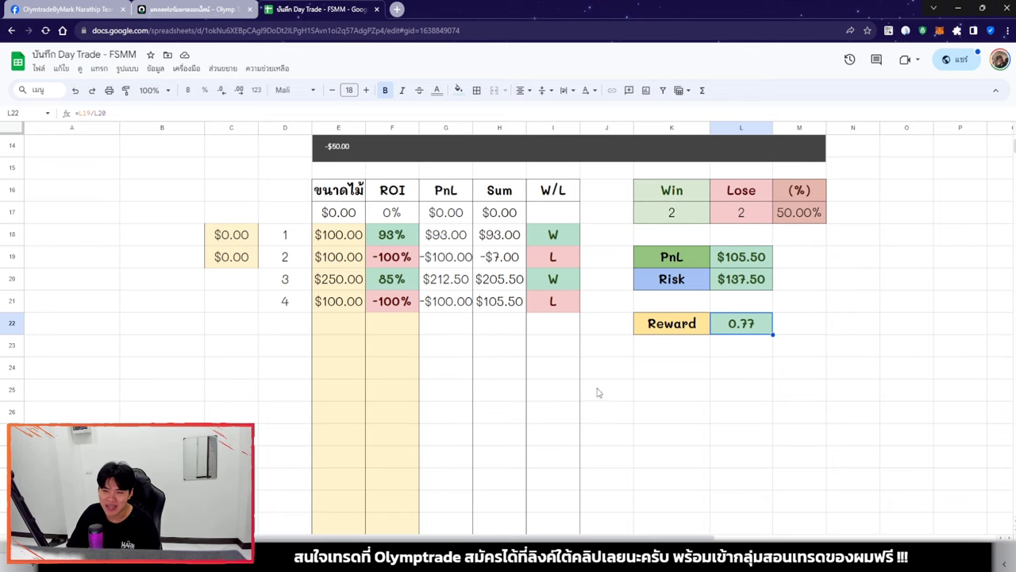
{"action": "scroll", "coordinate": [725, 335], "scroll_direction": "up", "scroll_amount": 5}
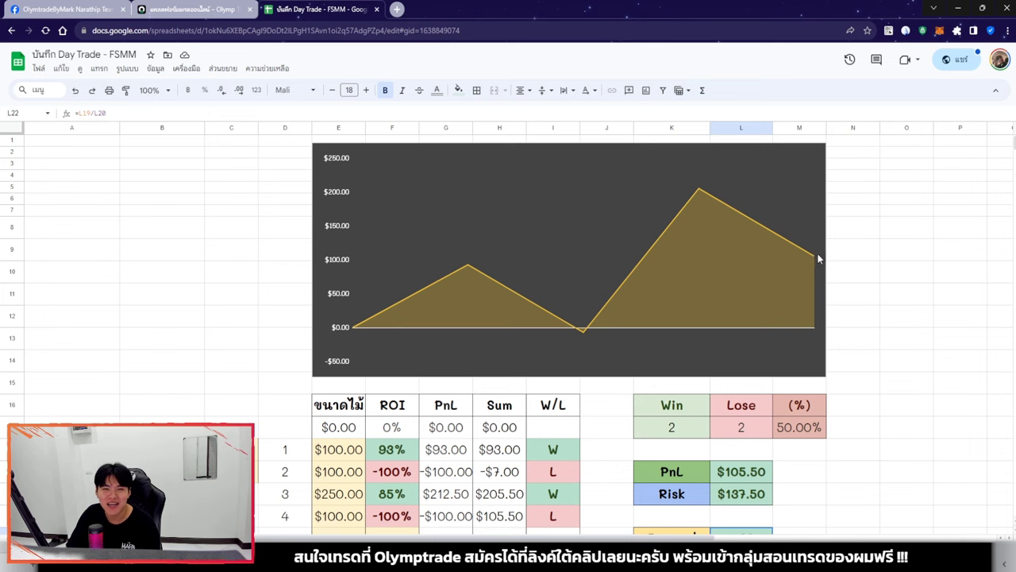
{"action": "scroll", "coordinate": [822, 262], "scroll_direction": "down", "scroll_amount": 5}
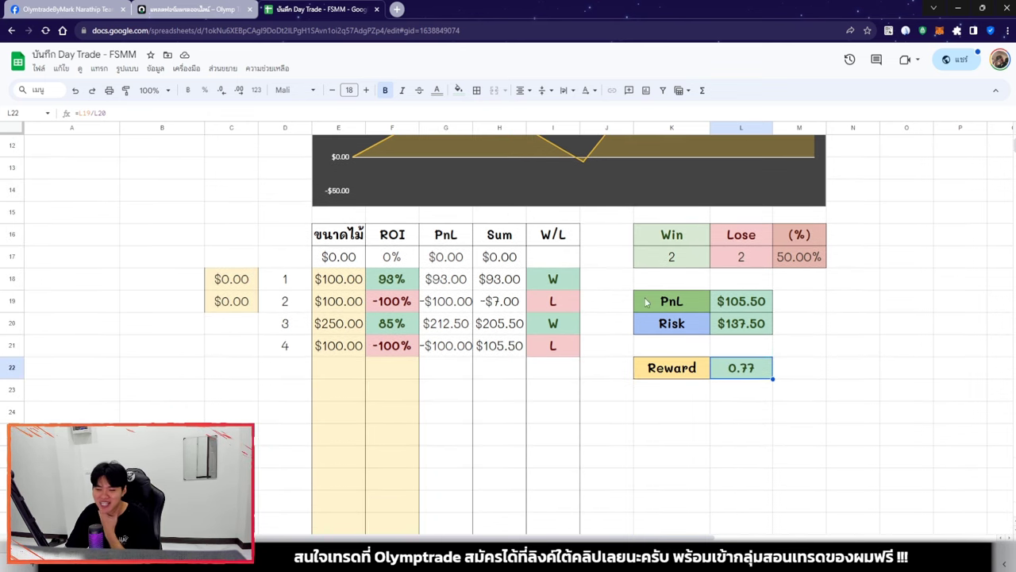
Open the overall profit sheet and enter 105.5 as the Profit And Loss of trade 2.
{"action": "key", "text": "alt+Down"}
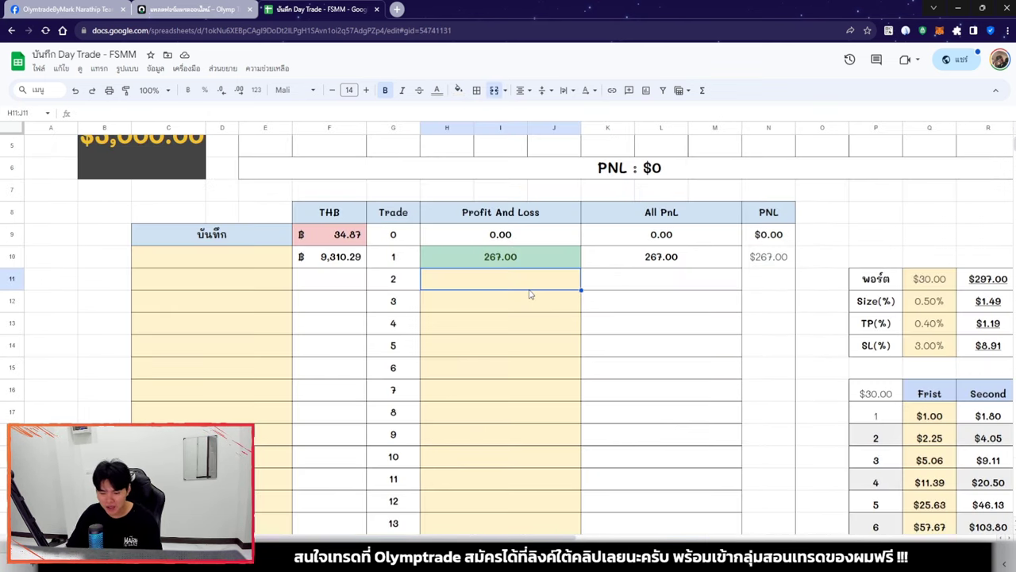
{"action": "type", "text": "105.5"}
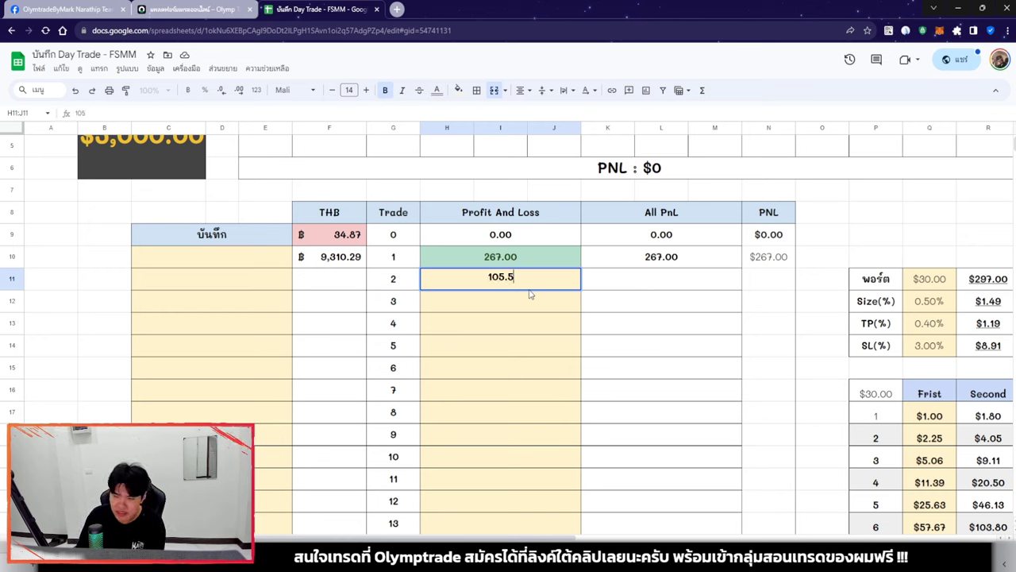
{"action": "key", "text": "Return"}
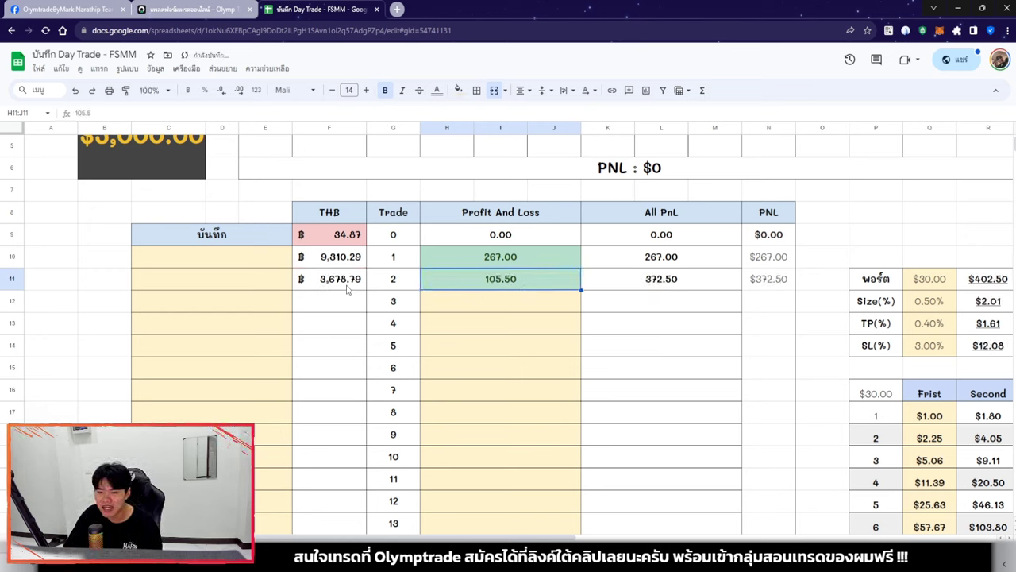
Review trade 2's THB conversion and Profit And Loss entry, along with the profit goal above the table.
{"action": "left_click", "coordinate": [347, 289]}
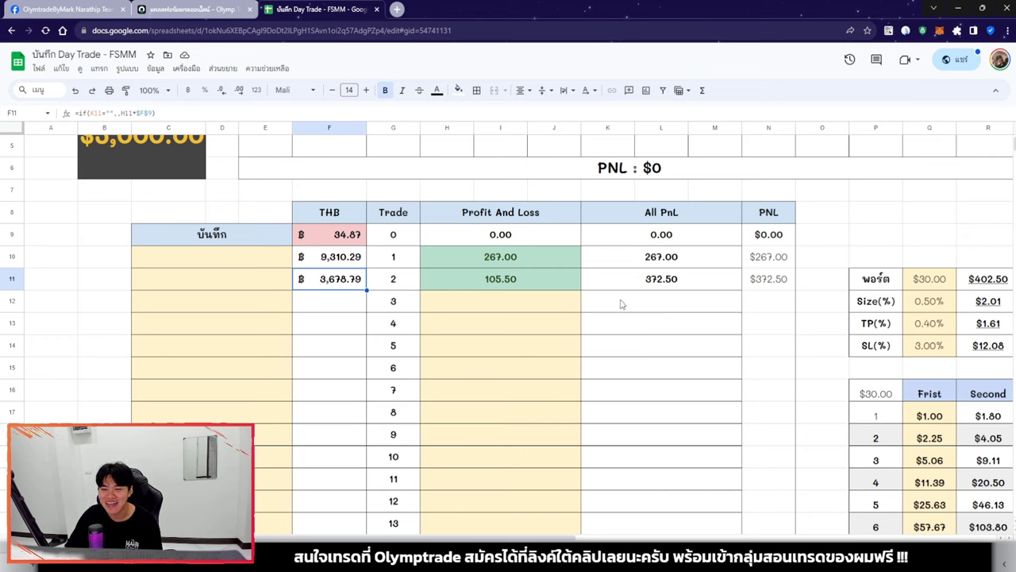
{"action": "left_click", "coordinate": [562, 303]}
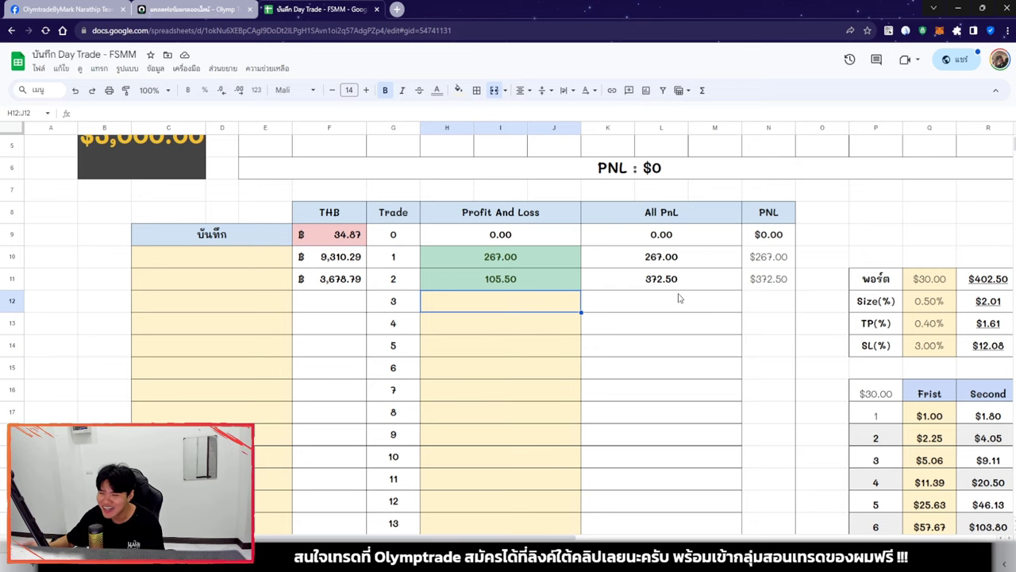
{"action": "left_click", "coordinate": [497, 280]}
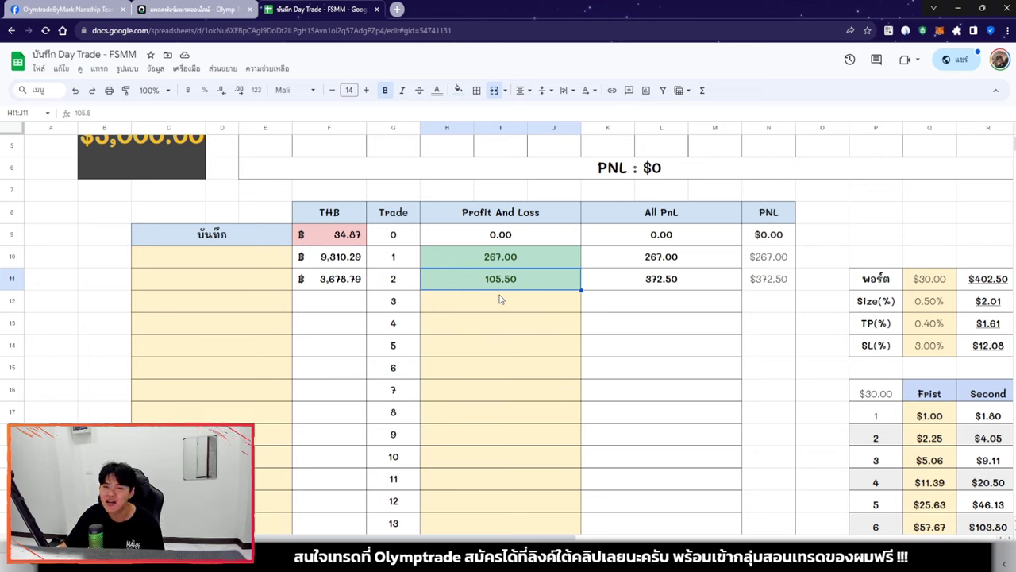
{"action": "left_click", "coordinate": [515, 300]}
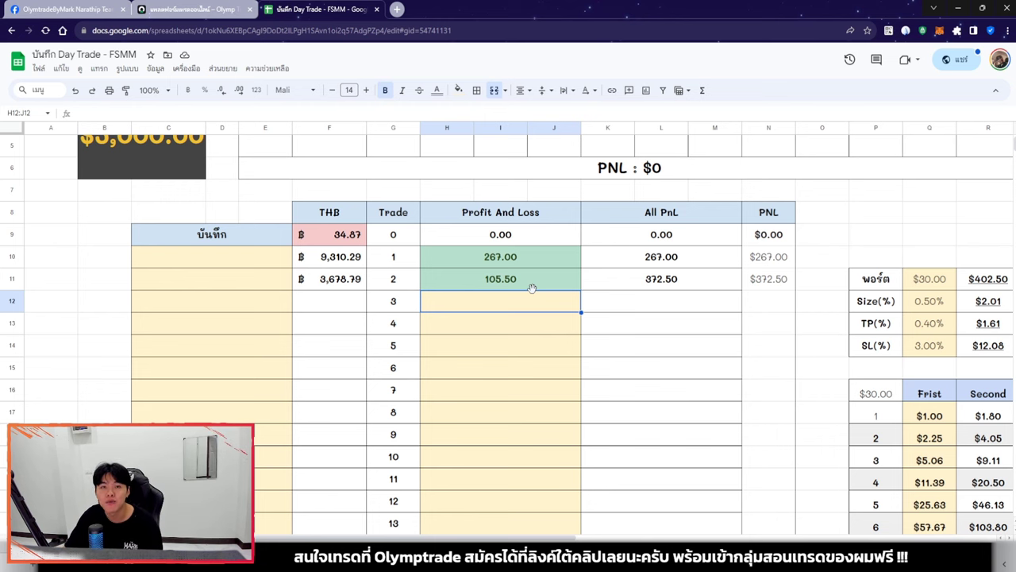
{"action": "scroll", "coordinate": [548, 367], "scroll_direction": "up", "scroll_amount": 2}
{"action": "left_click", "coordinate": [548, 366]}
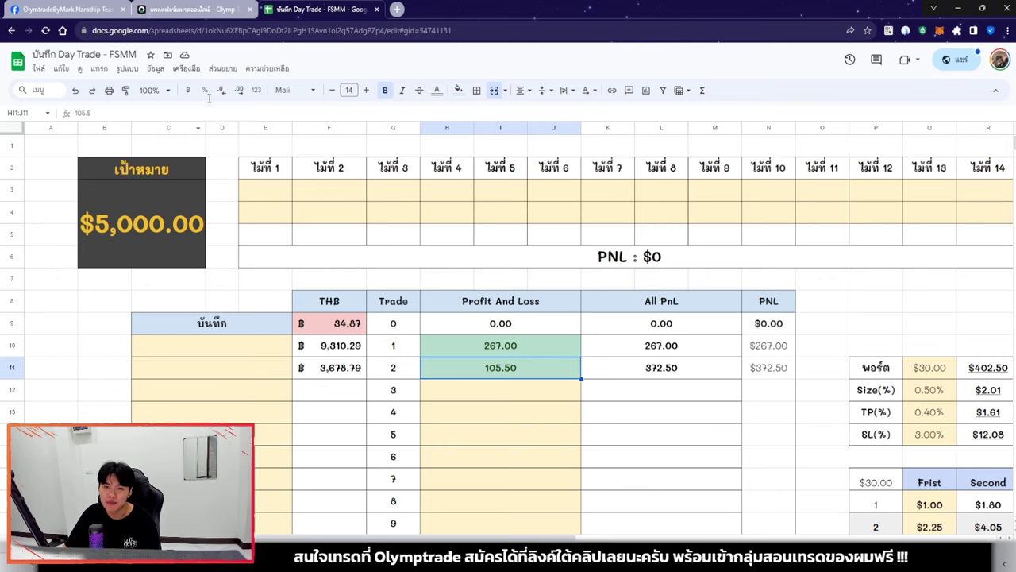
Switch to Olymp Trade and examine the Commodity Composite Index rebound against the EMA 50, EMA 200 and Stochastic at several scales.
{"action": "left_click", "coordinate": [191, 9]}
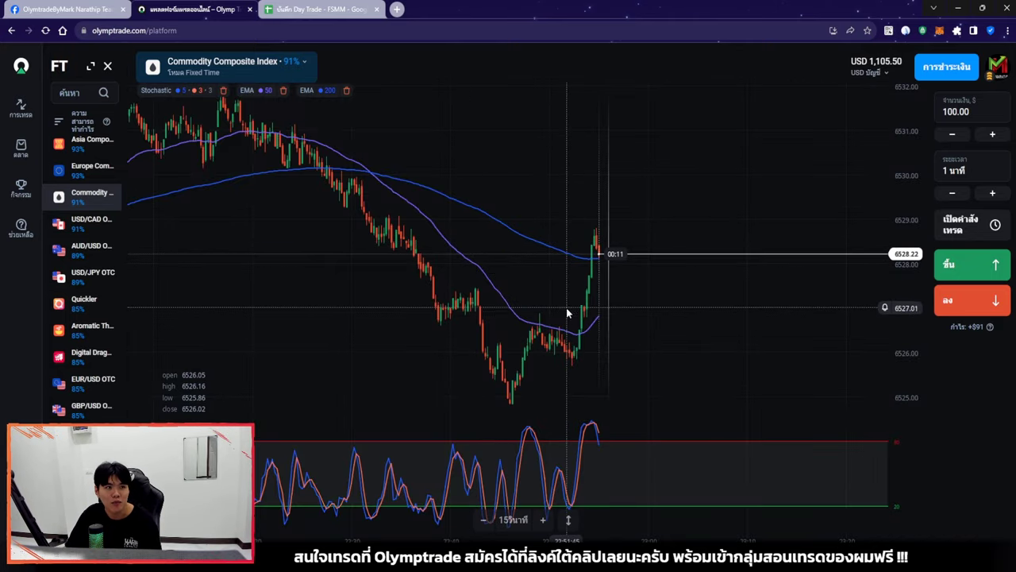
{"action": "scroll", "coordinate": [567, 312], "scroll_direction": "up", "scroll_amount": 5}
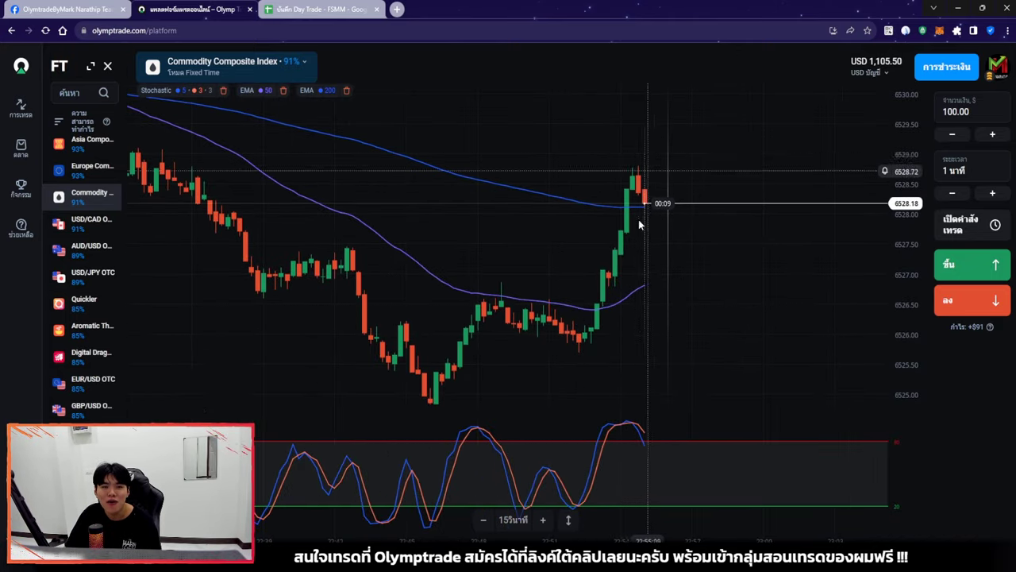
{"action": "scroll", "coordinate": [640, 225], "scroll_direction": "down", "scroll_amount": 5}
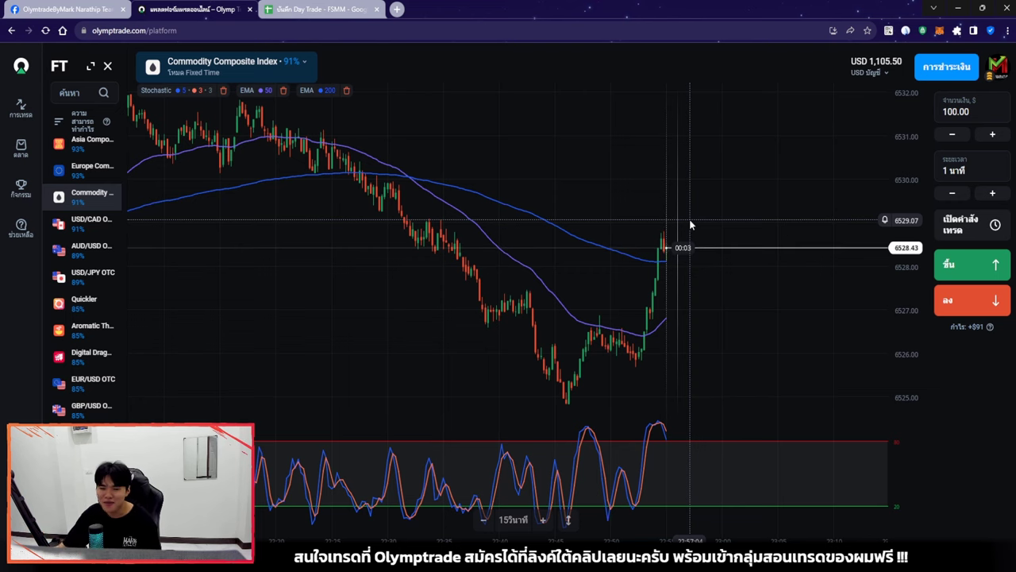
{"action": "scroll", "coordinate": [690, 227], "scroll_direction": "up", "scroll_amount": 3}
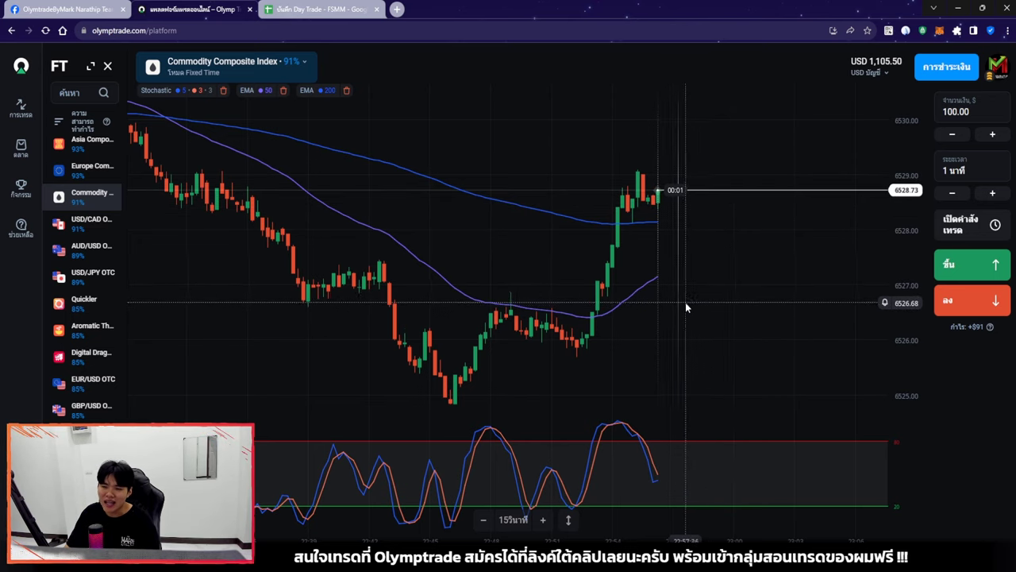
{"action": "scroll", "coordinate": [735, 280], "scroll_direction": "down", "scroll_amount": 2}
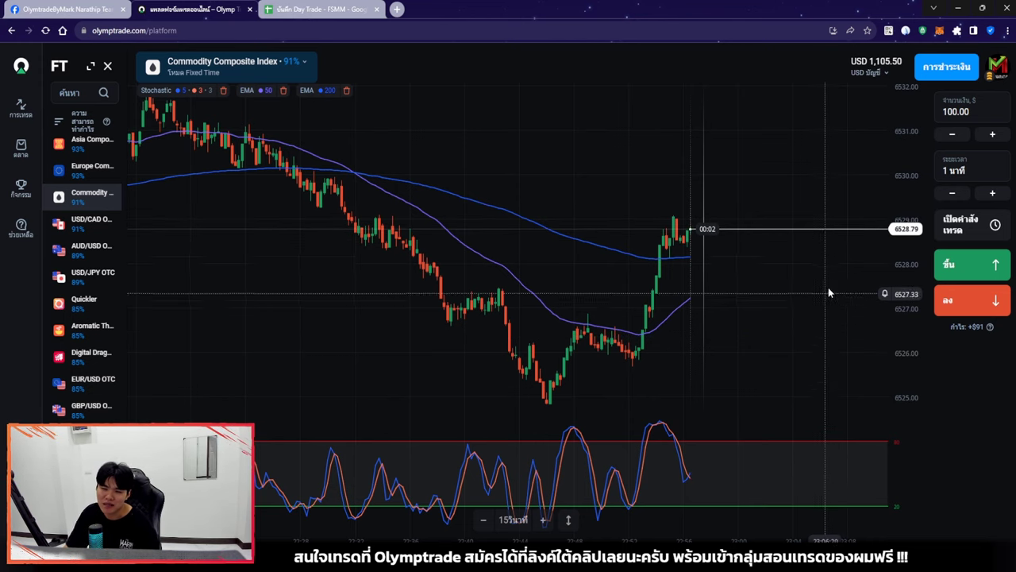
{"action": "scroll", "coordinate": [677, 205], "scroll_direction": "down", "scroll_amount": 1}
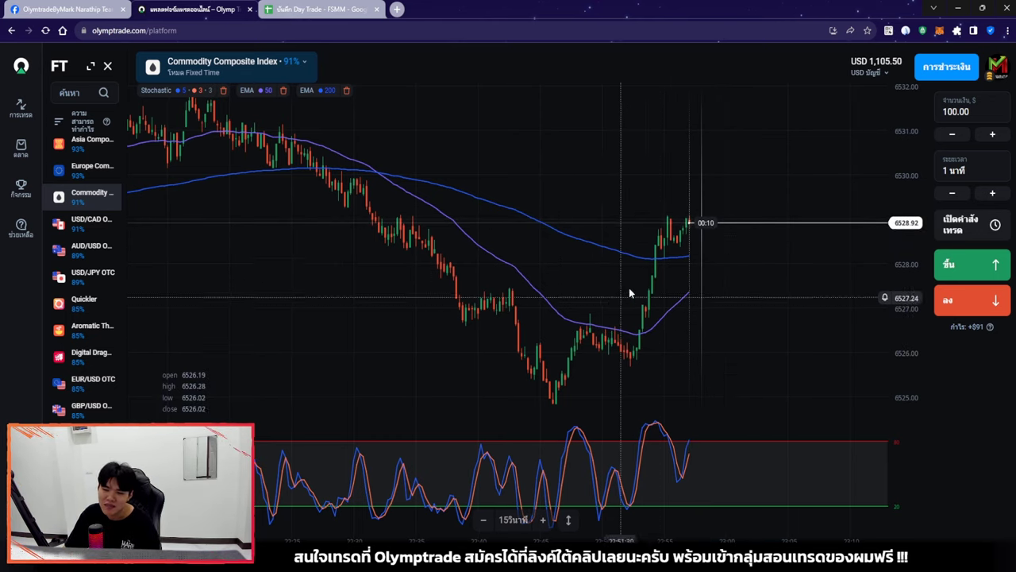
{"action": "scroll", "coordinate": [629, 287], "scroll_direction": "down", "scroll_amount": 3}
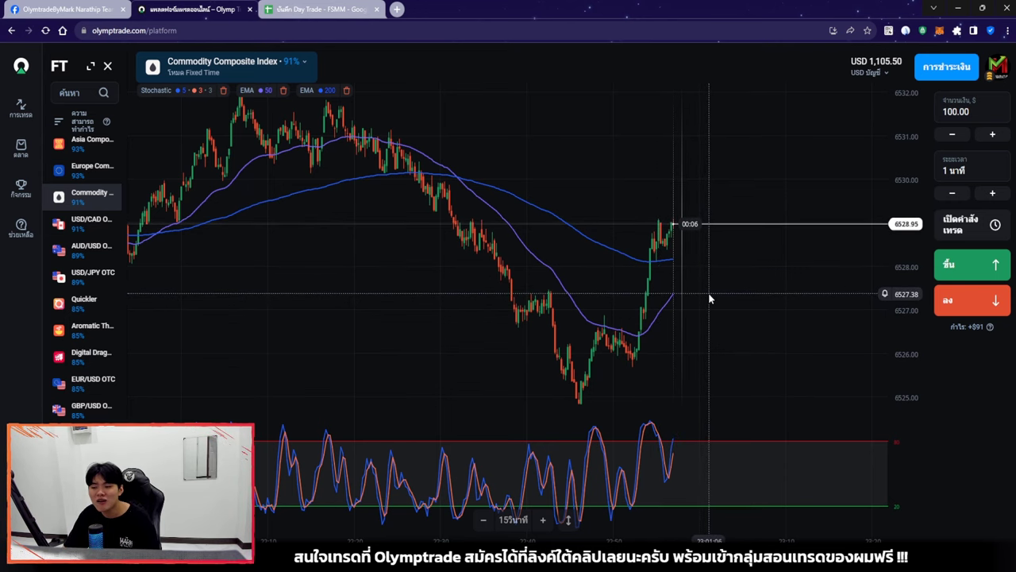
{"action": "scroll", "coordinate": [602, 371], "scroll_direction": "up", "scroll_amount": 2}
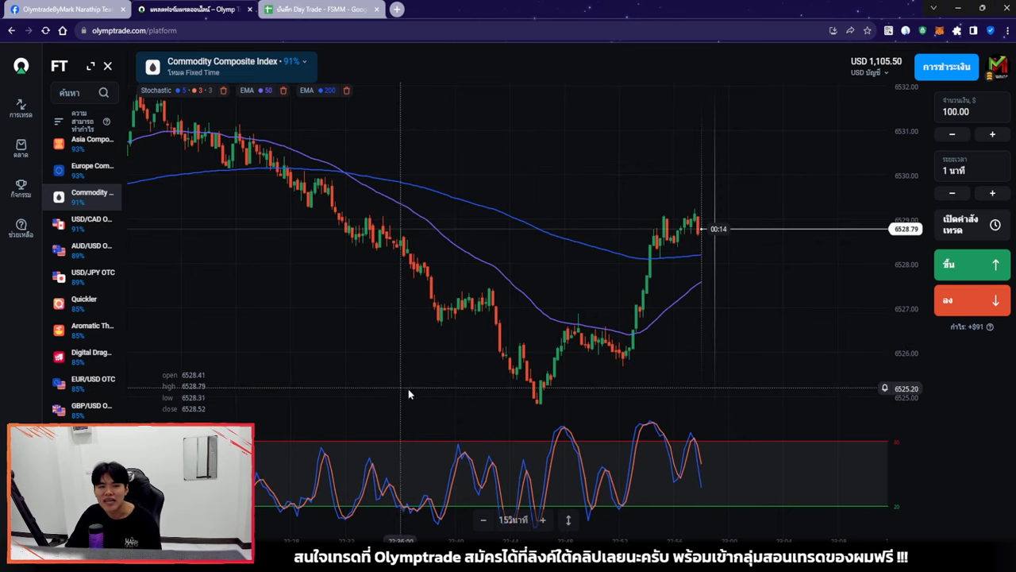
Revisit the profit sheet and the Olymp Trade chart, then switch to Facebook to show the top of the trading team's group page.
{"action": "left_click", "coordinate": [279, 17]}
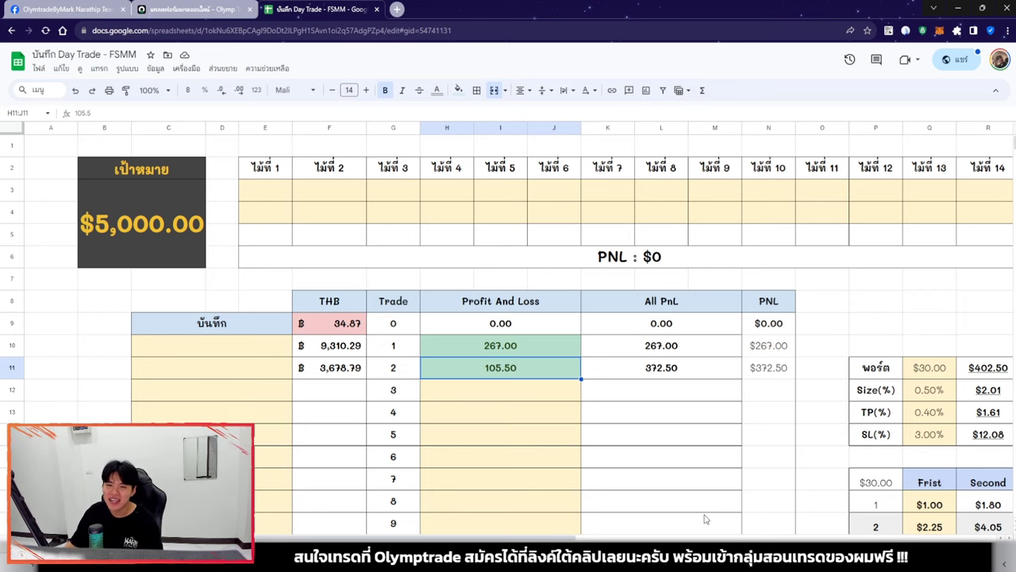
{"action": "key", "text": "ctrl+shift+Tab"}
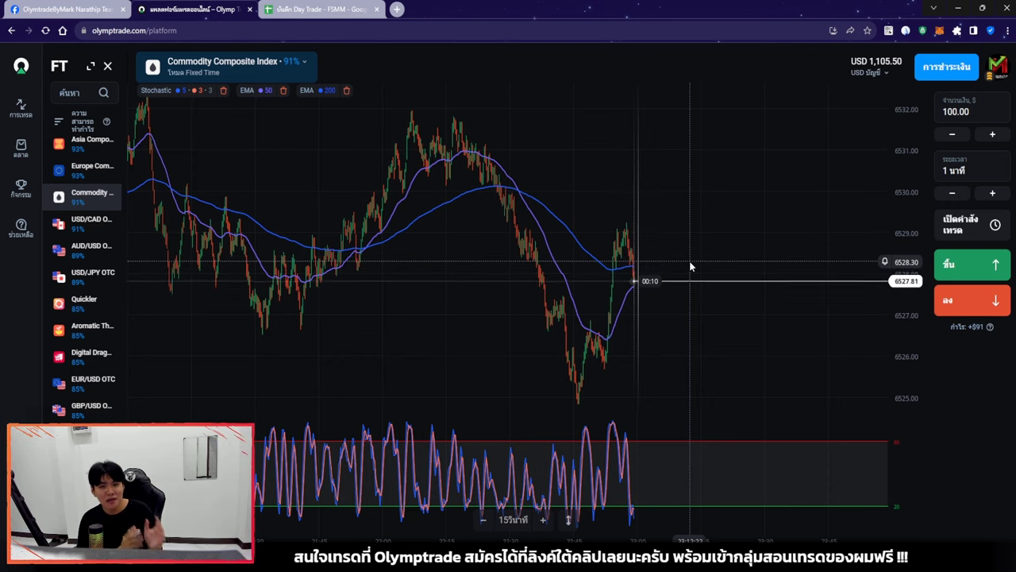
{"action": "left_click", "coordinate": [82, 7]}
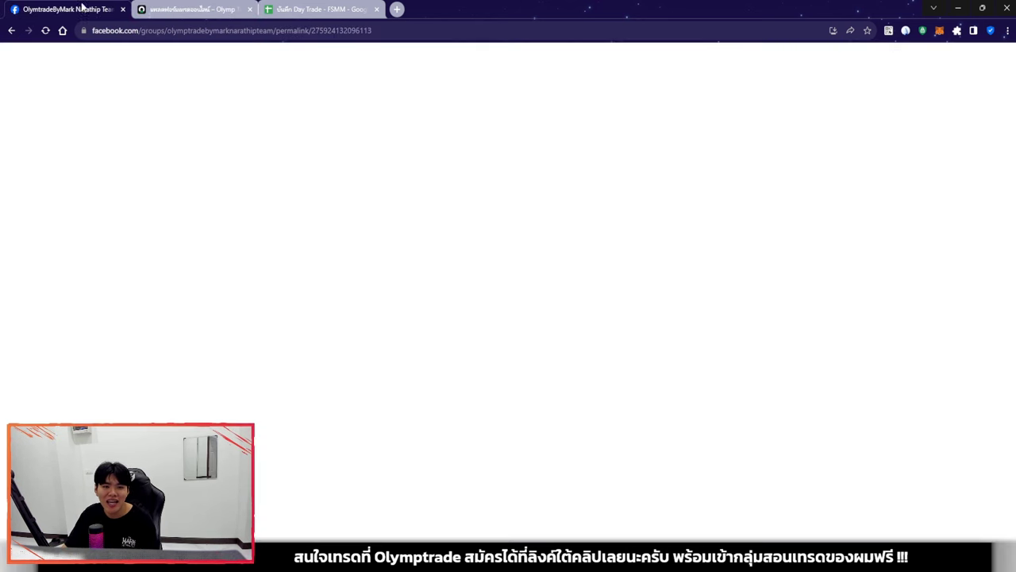
{"action": "scroll", "coordinate": [642, 173], "scroll_direction": "up", "scroll_amount": 10}
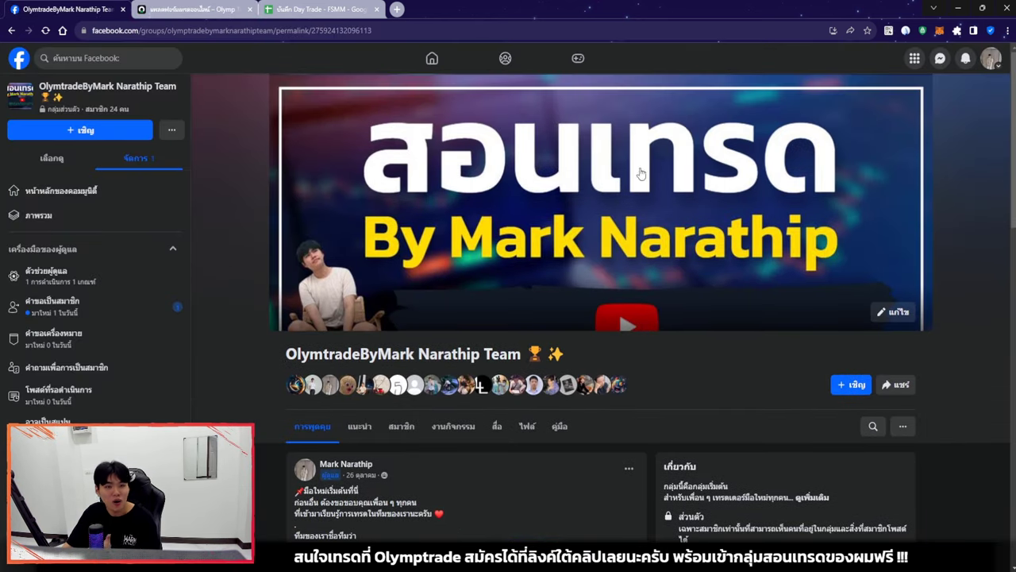